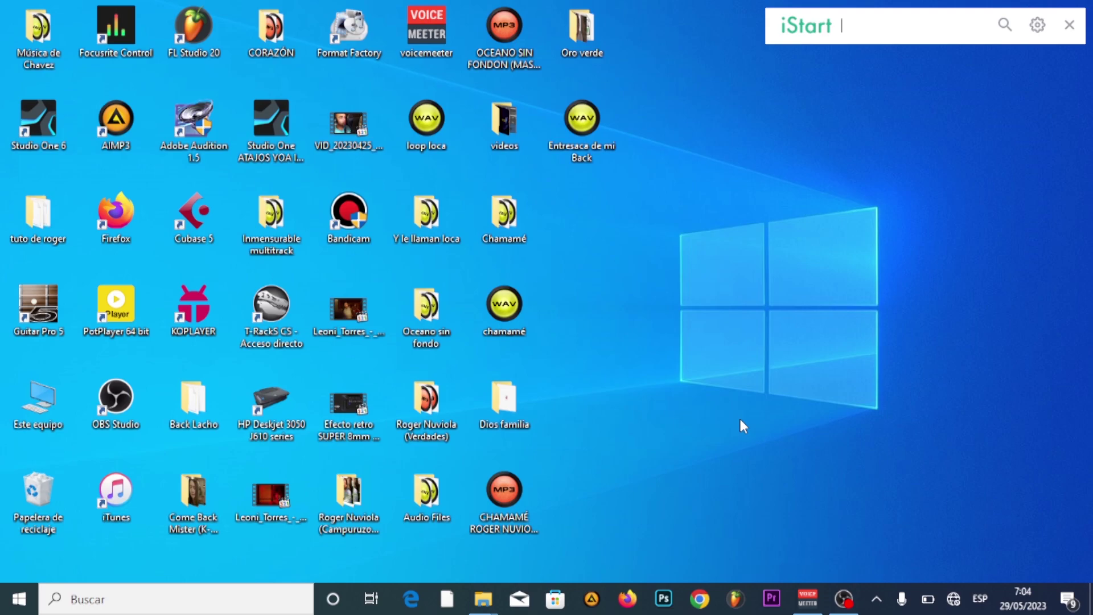
Launch FL Studio and open the recent project SIENTEME cool.zip.
key(f)
key(l)
key(Return)
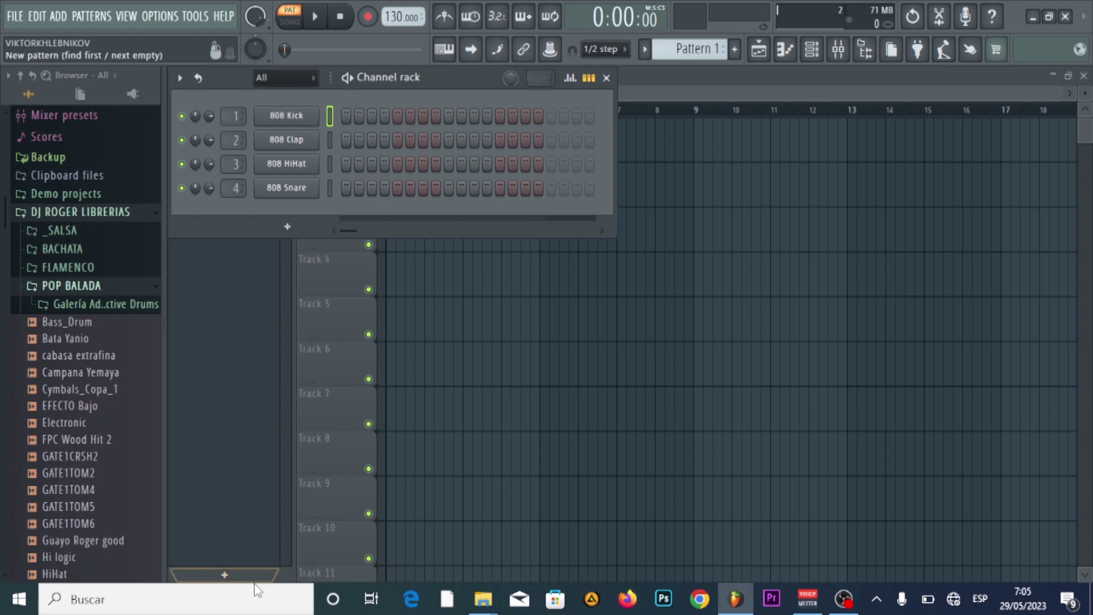
click(15, 17)
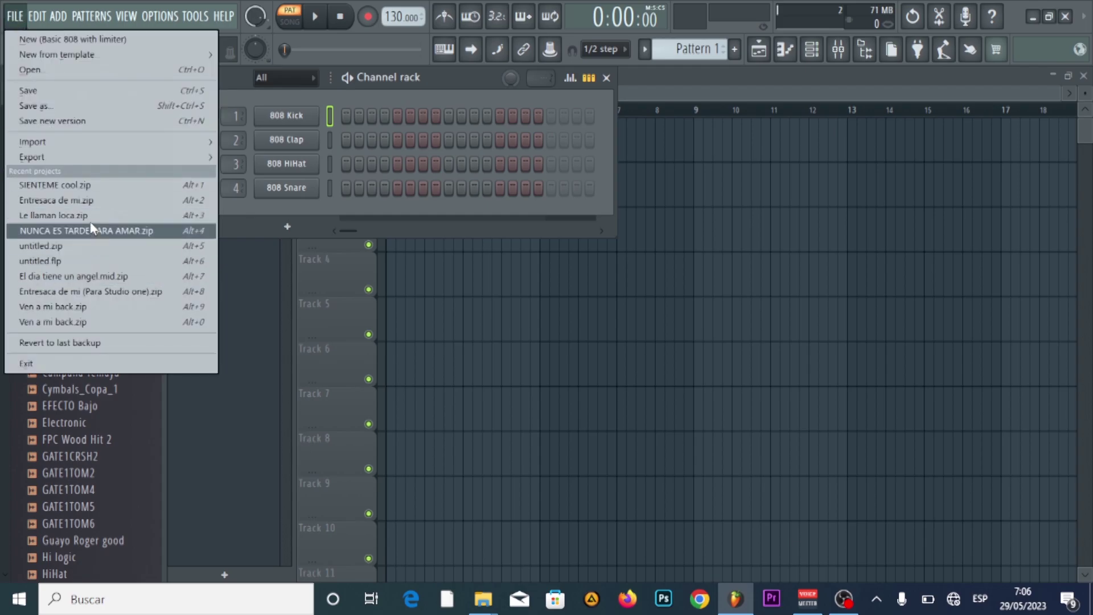
click(83, 187)
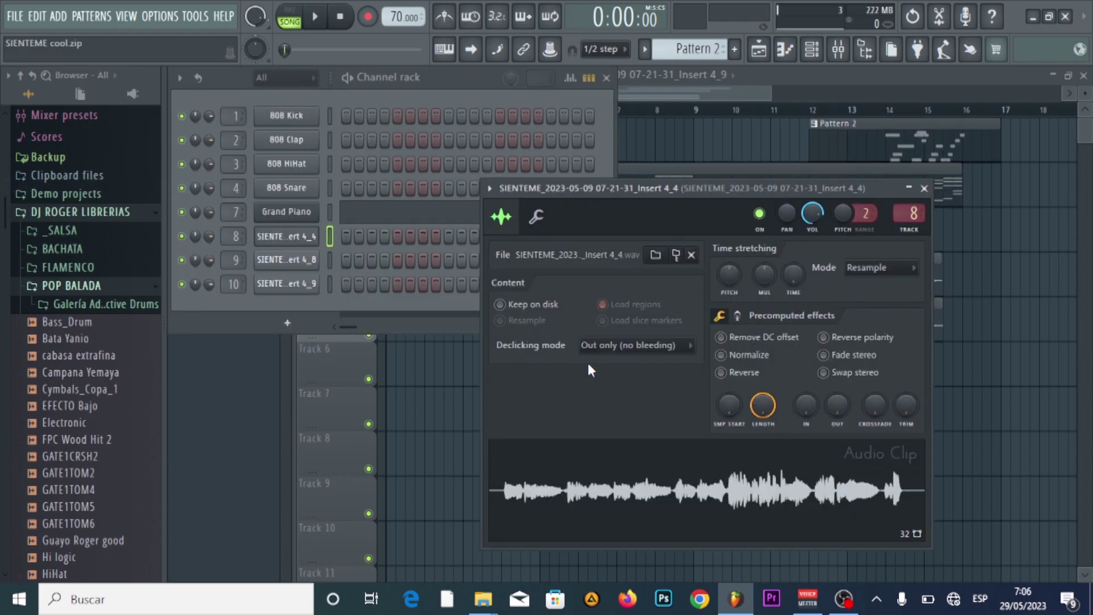
Close the audio clip settings and play through the arrangement in the playlist, stopping it after listening.
click(924, 188)
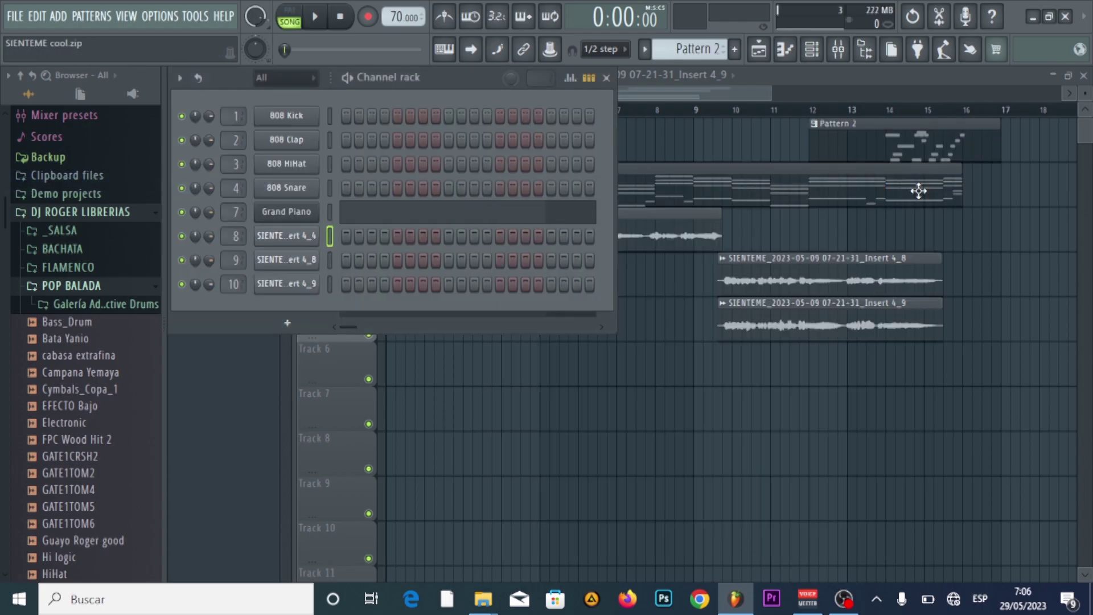
click(841, 74)
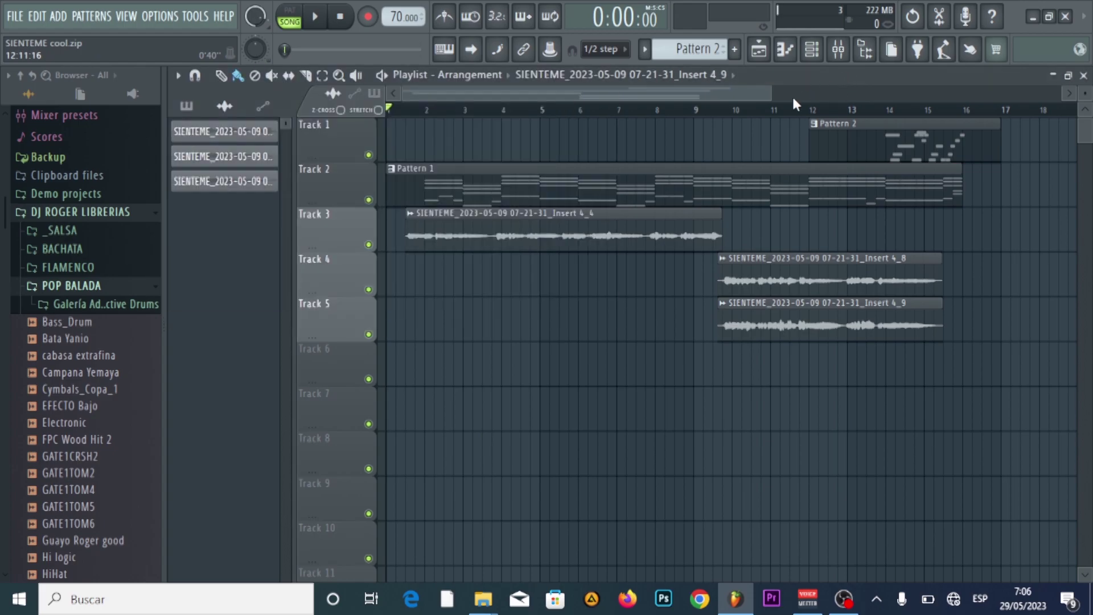
drag(768, 92, 950, 90)
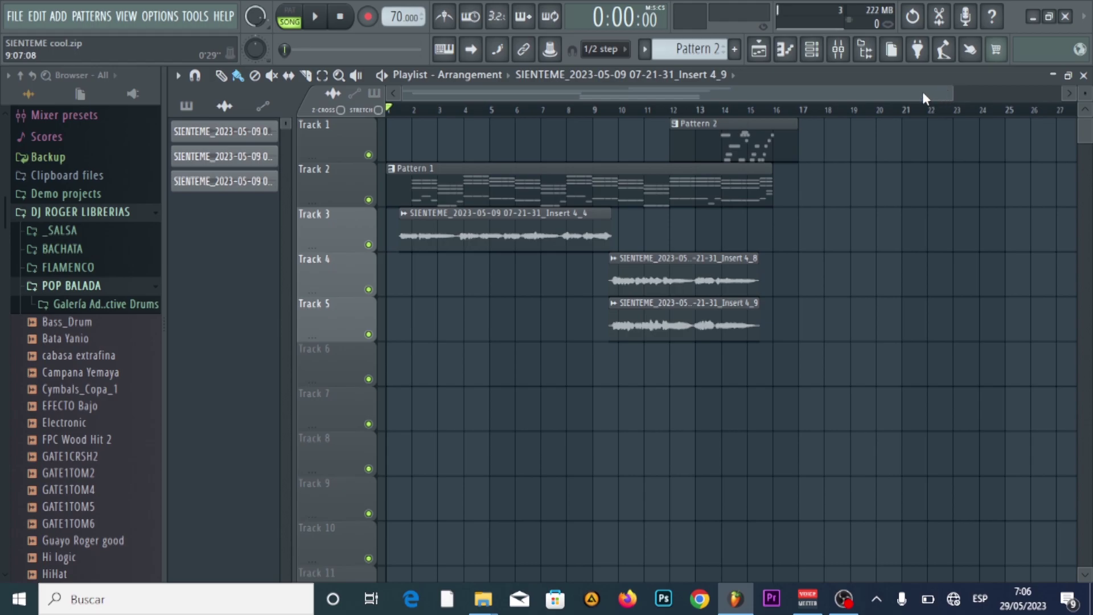
click(316, 18)
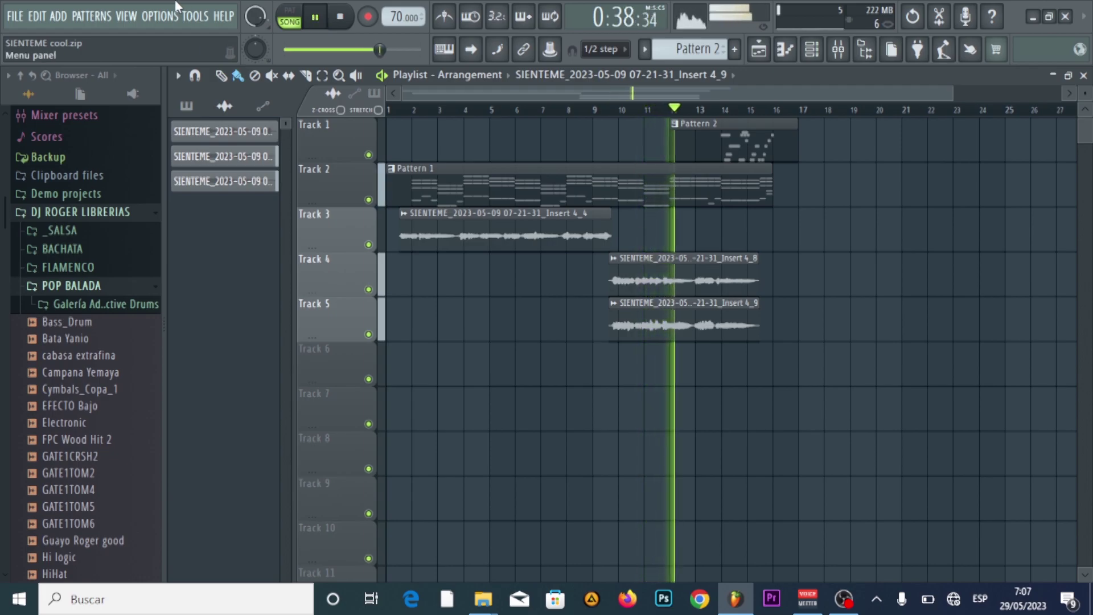
click(340, 21)
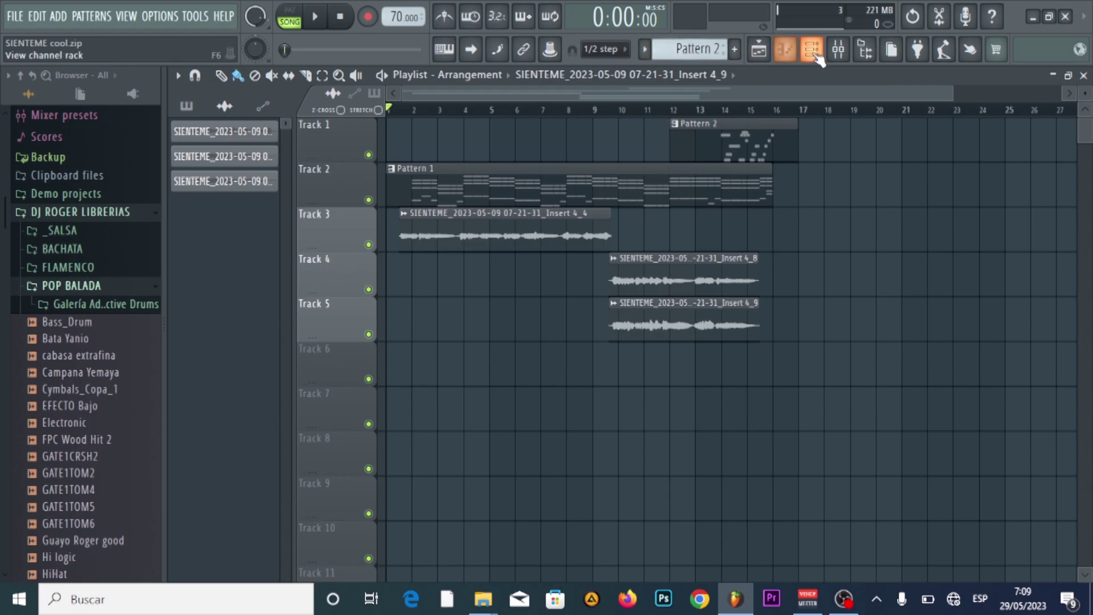
Show the mixer and go through the three SIENTEME clip tracks, leaving the Insert 4_4 track selected.
click(838, 49)
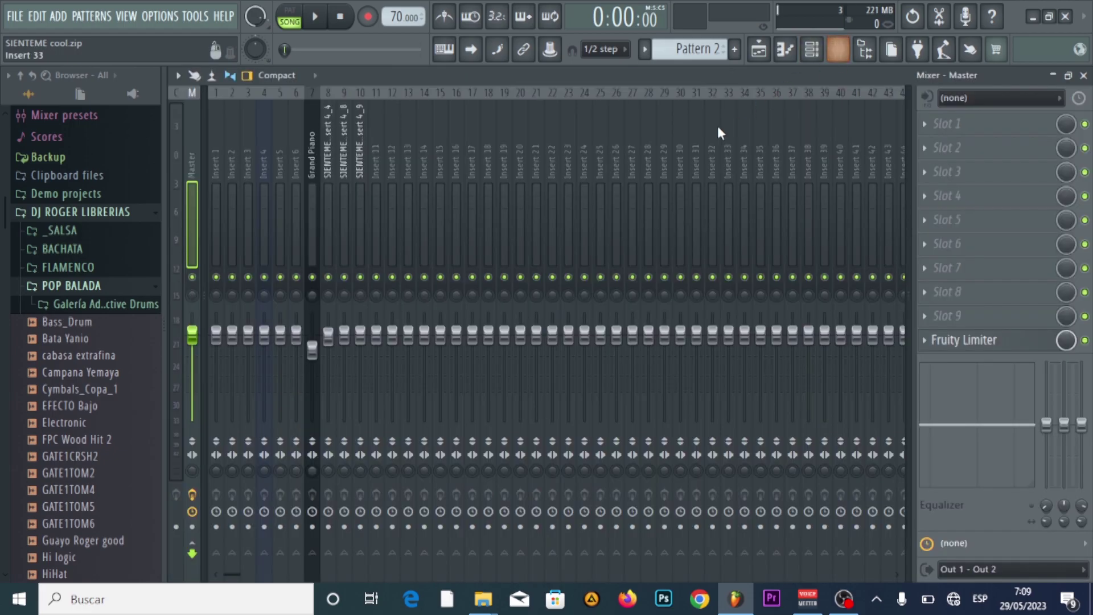
click(326, 151)
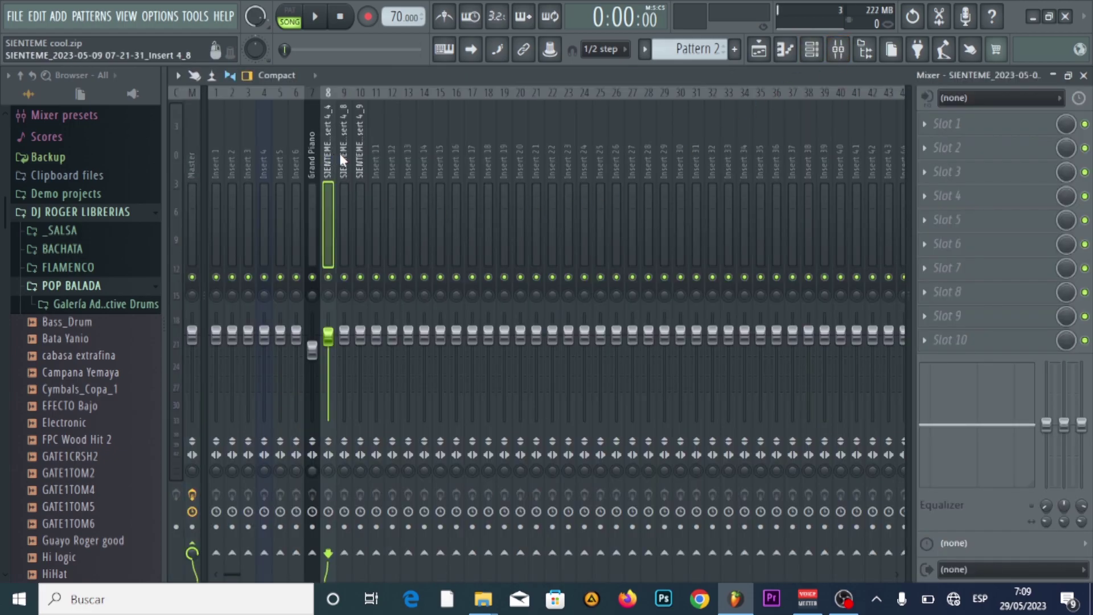
click(344, 154)
click(361, 158)
click(327, 160)
click(344, 165)
click(351, 166)
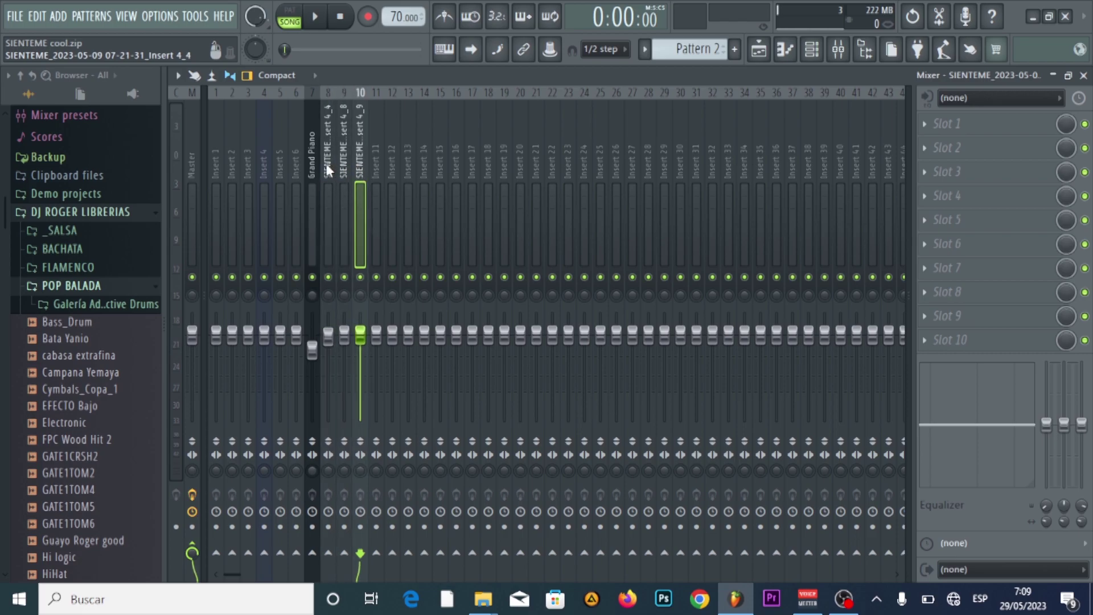
click(327, 166)
click(343, 162)
click(325, 159)
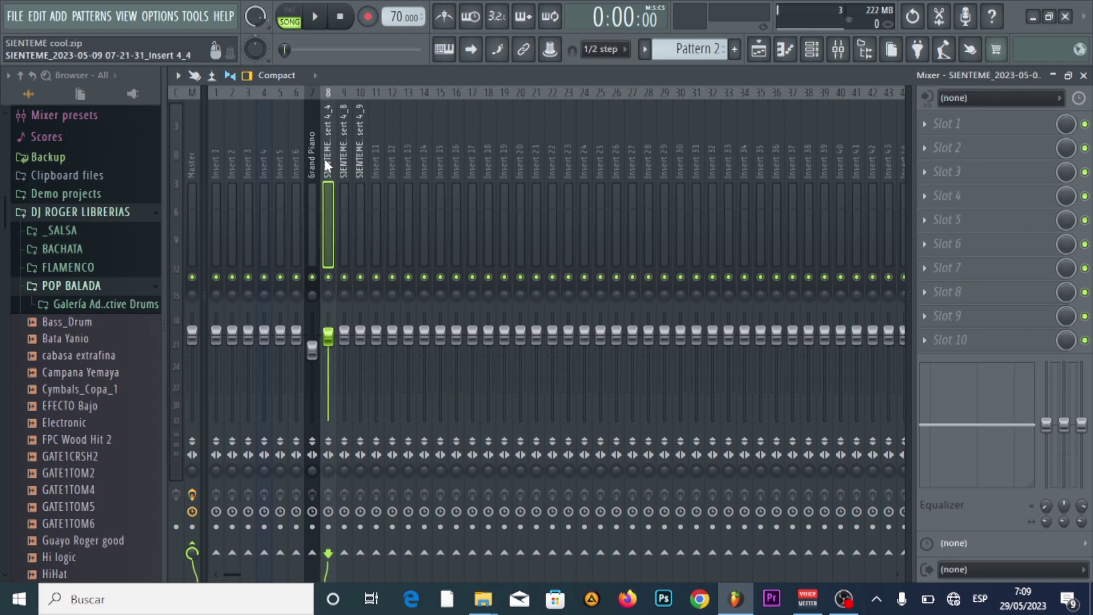
Load Melodyne into the first effect slot of the Insert 4_4 mixer track and reposition its window.
click(923, 124)
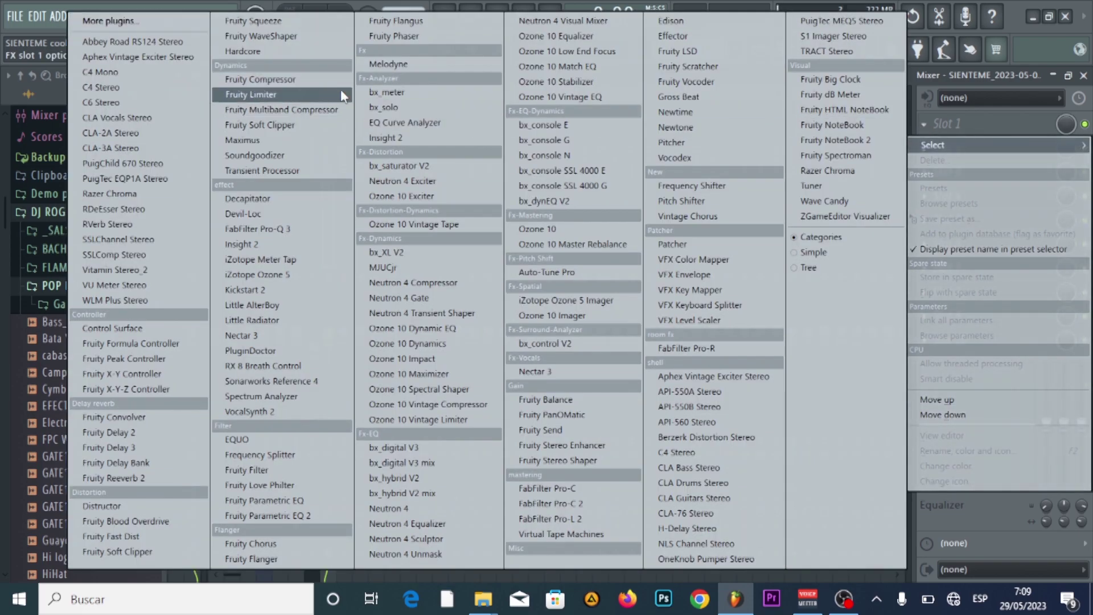
click(407, 66)
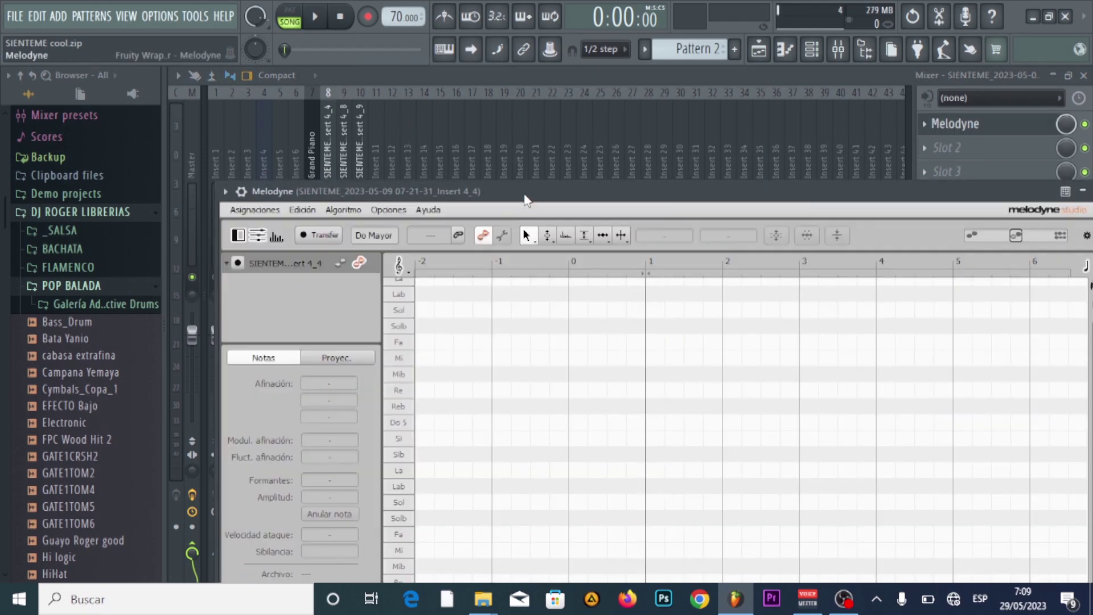
drag(525, 198, 484, 130)
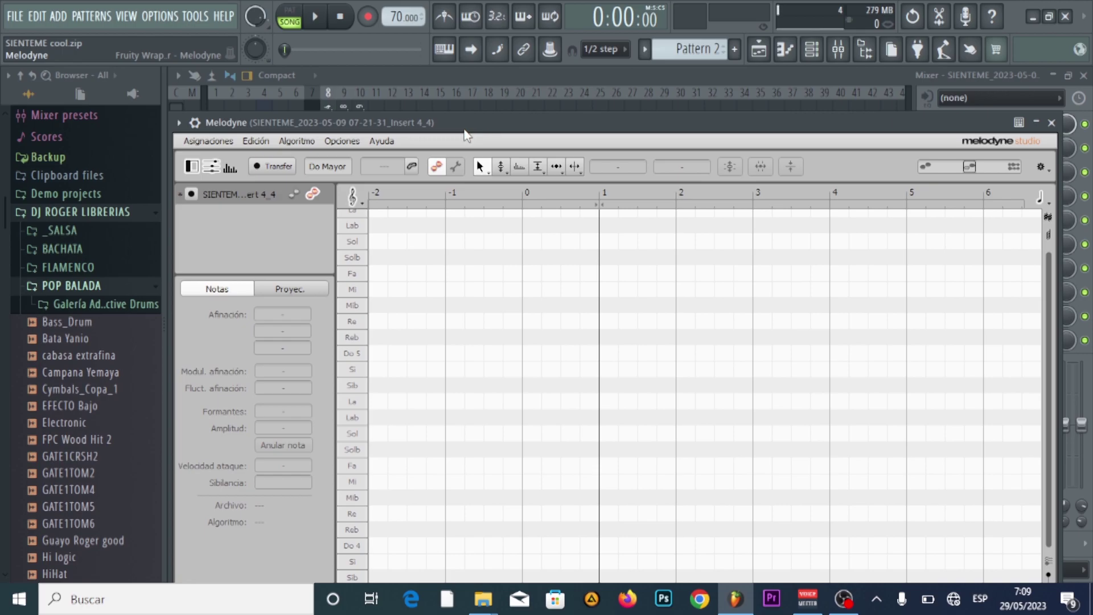
drag(484, 128, 541, 119)
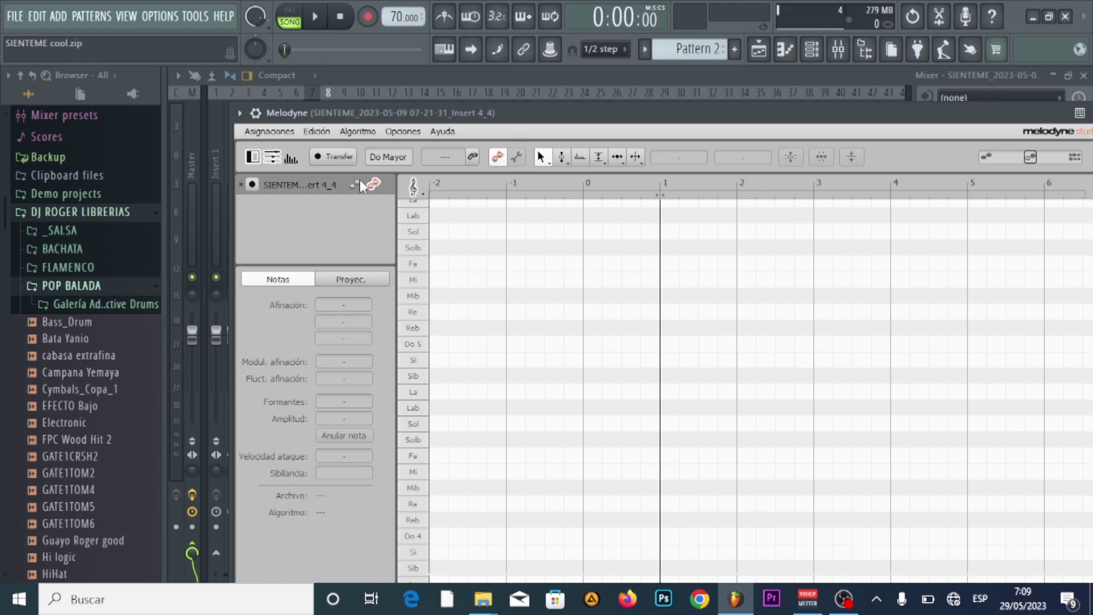
Transfer the Insert 4_4 audio into Melodyne by playing the song through the clip, stopping once it has been captured.
click(322, 158)
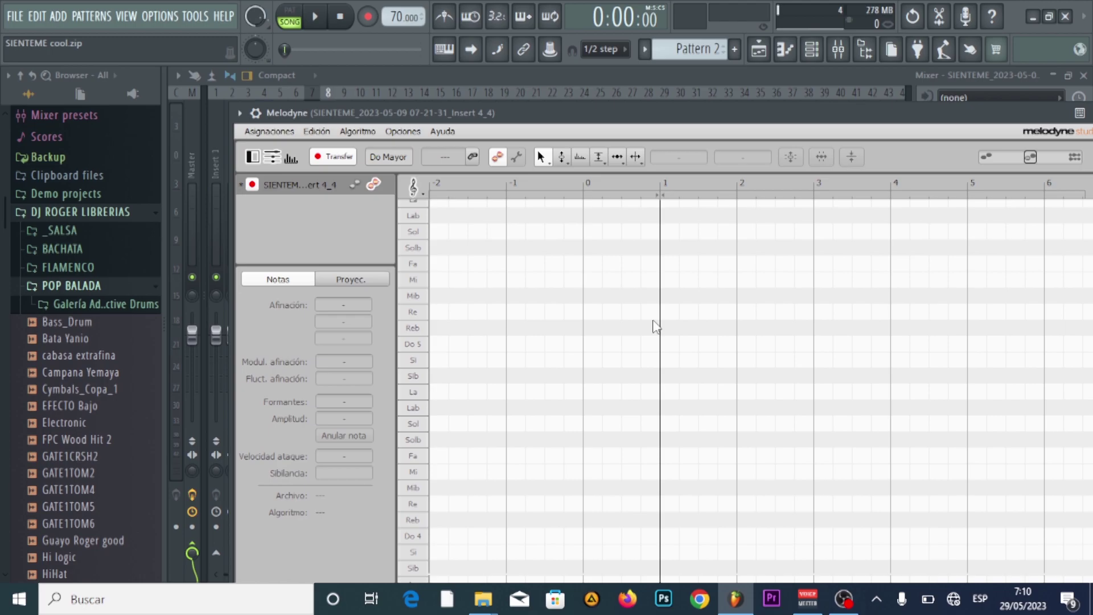
click(315, 17)
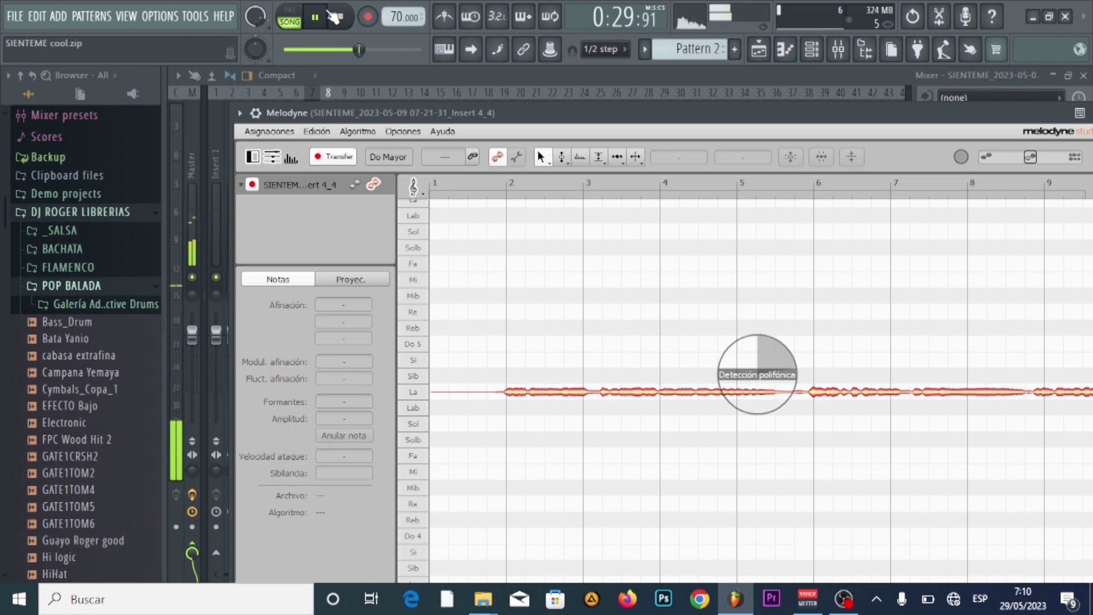
click(333, 16)
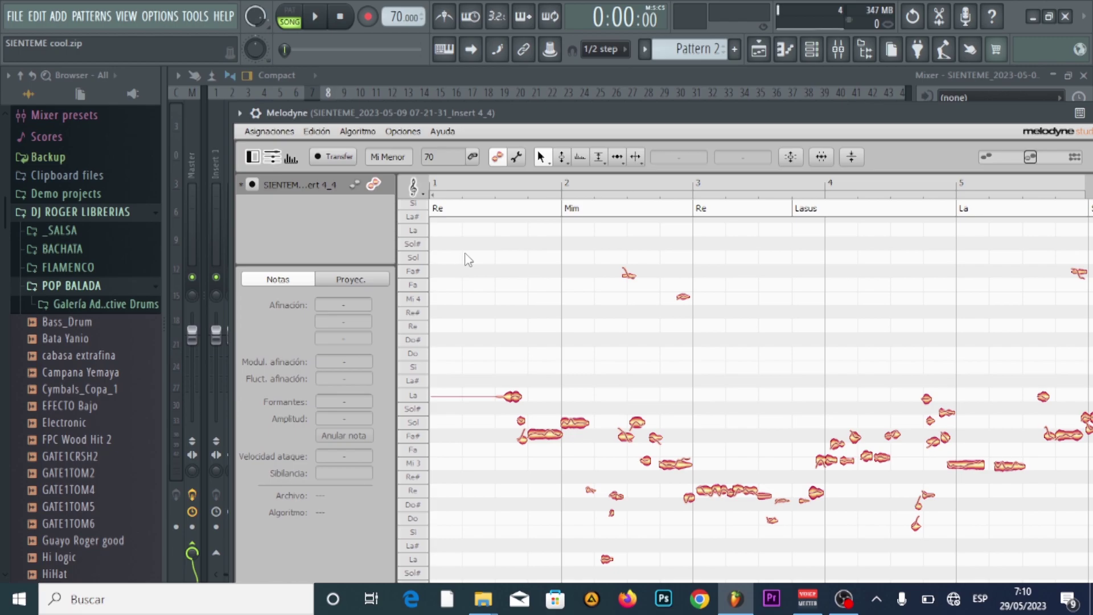
Examine the polyphonically detected notes in the Melodyne editor, both close up and across the whole clip.
drag(519, 121, 470, 79)
click(493, 114)
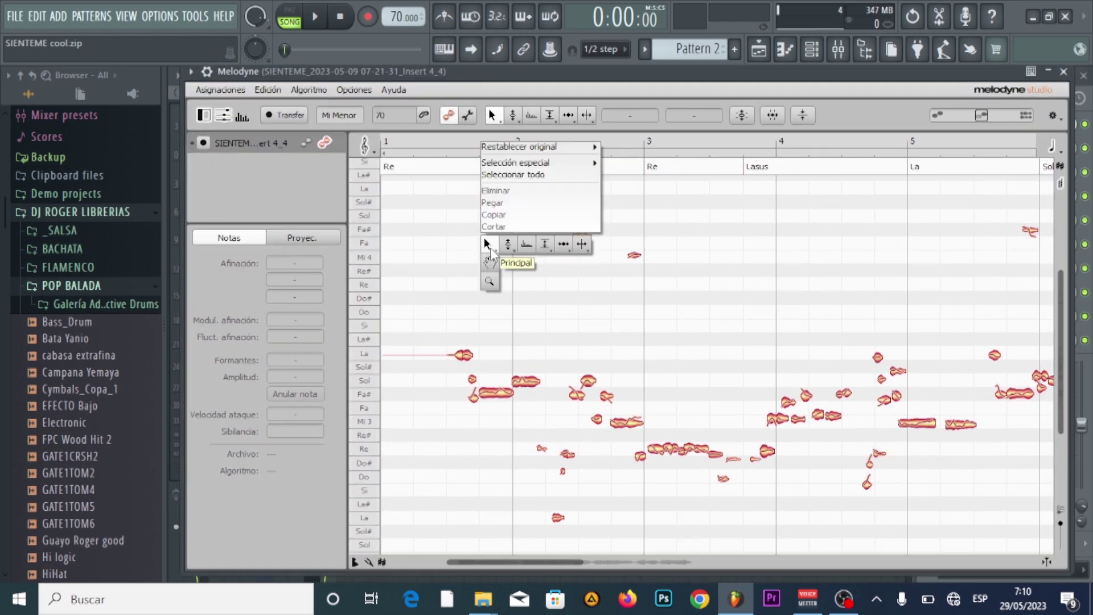
click(488, 288)
drag(505, 432, 485, 484)
right_click(583, 380)
click(592, 380)
drag(586, 380, 737, 412)
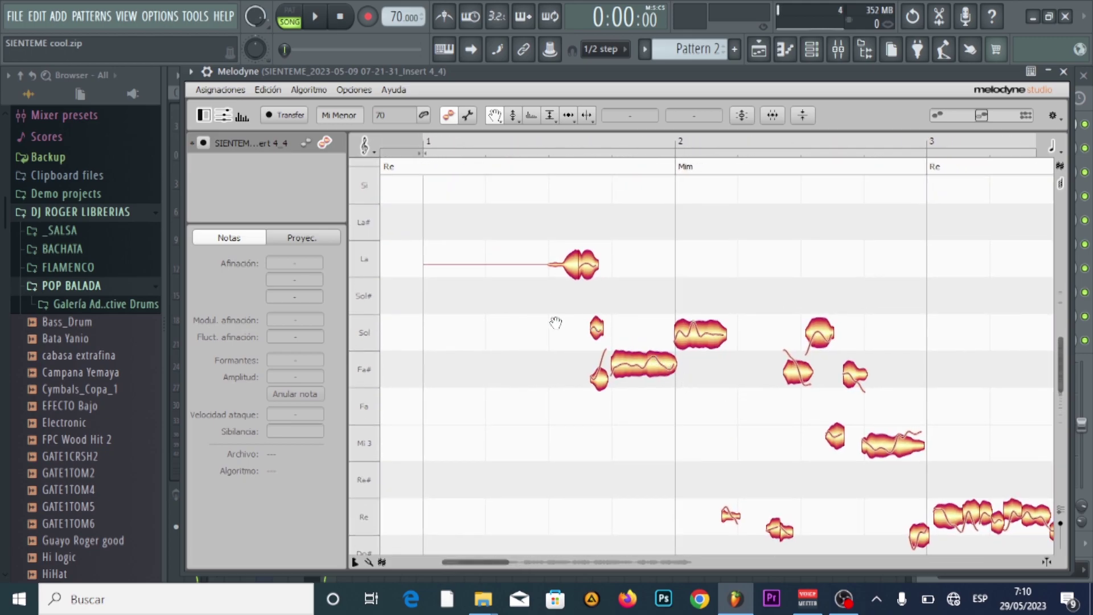
right_click(527, 316)
click(527, 335)
drag(527, 335, 630, 351)
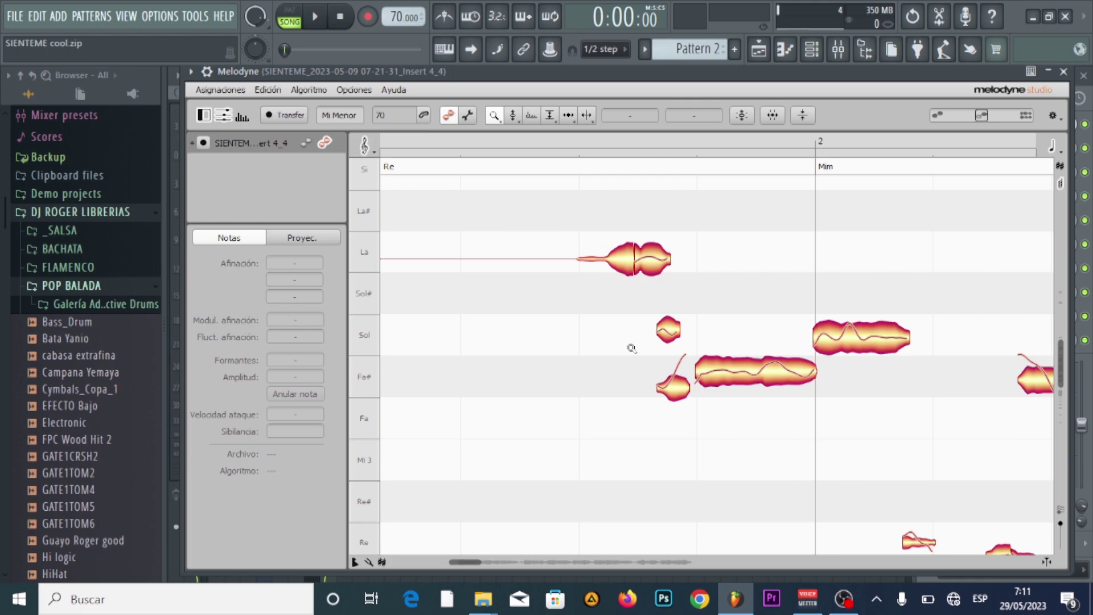
right_click(666, 365)
click(678, 366)
drag(678, 366, 468, 348)
scroll(444, 330, right, 3)
scroll(457, 359, down, 2)
right_click(452, 354)
click(479, 256)
drag(639, 371, 425, 374)
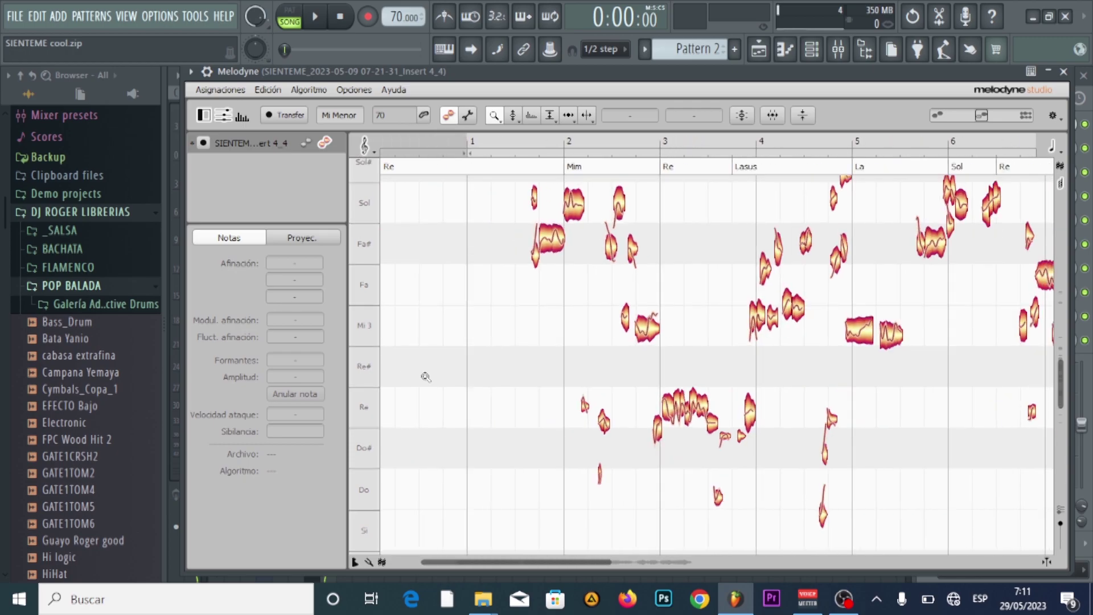
right_click(729, 422)
click(729, 416)
drag(873, 390, 572, 412)
right_click(893, 371)
click(891, 365)
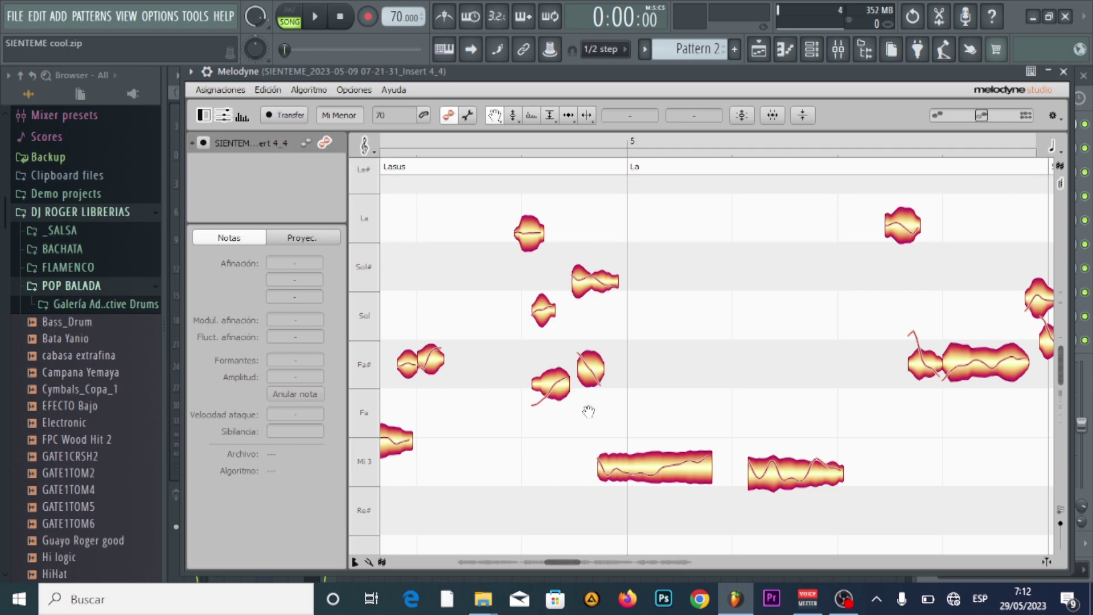
right_click(666, 325)
click(666, 343)
mouse_move(663, 370)
mouse_down()
mouse_move(625, 357)
mouse_move(547, 373)
mouse_move(496, 323)
mouse_move(498, 403)
mouse_move(464, 413)
mouse_up()
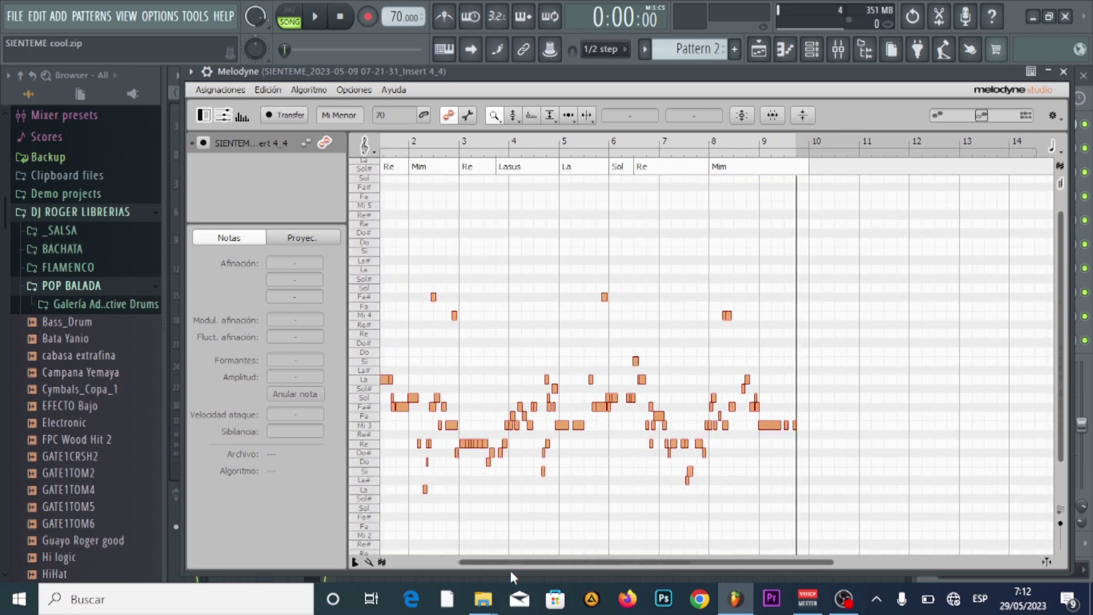
drag(504, 563, 454, 558)
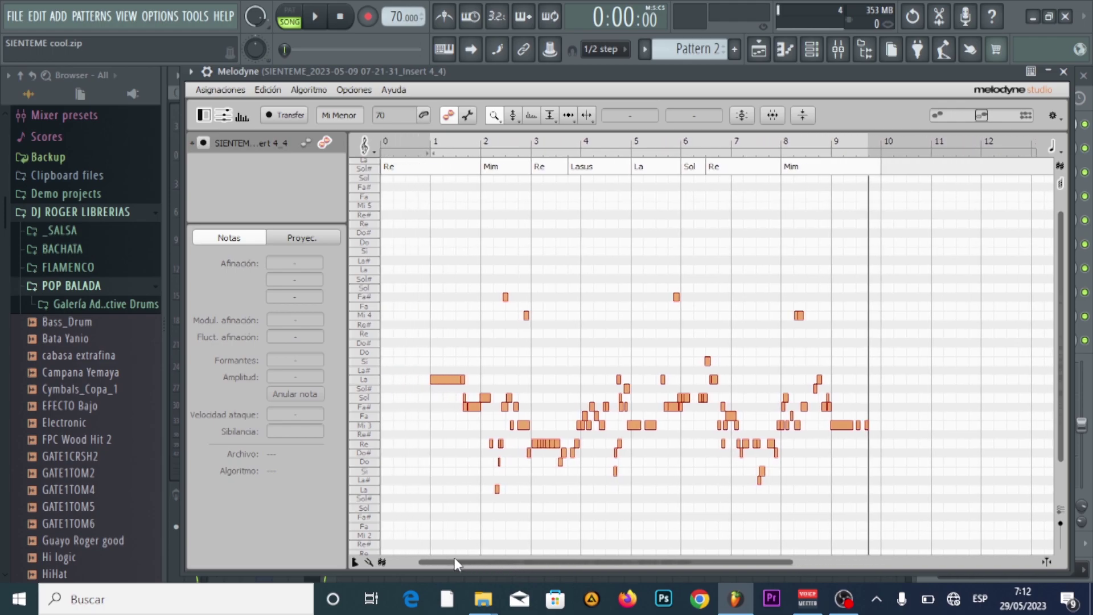
Change the detection algorithm to Melódico and have the clip's notes detected again.
click(310, 90)
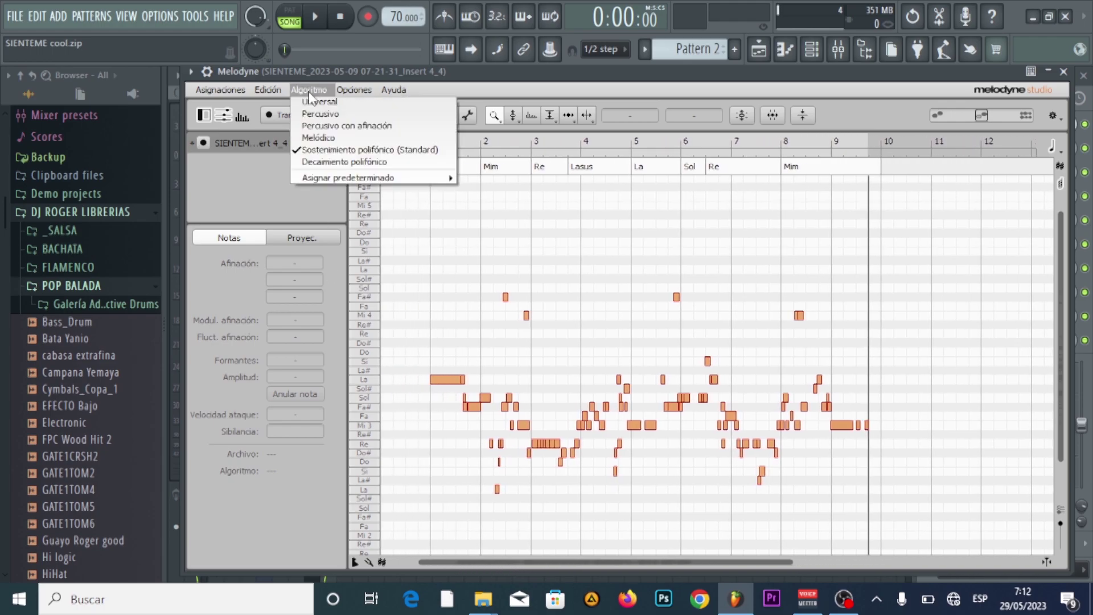
click(322, 138)
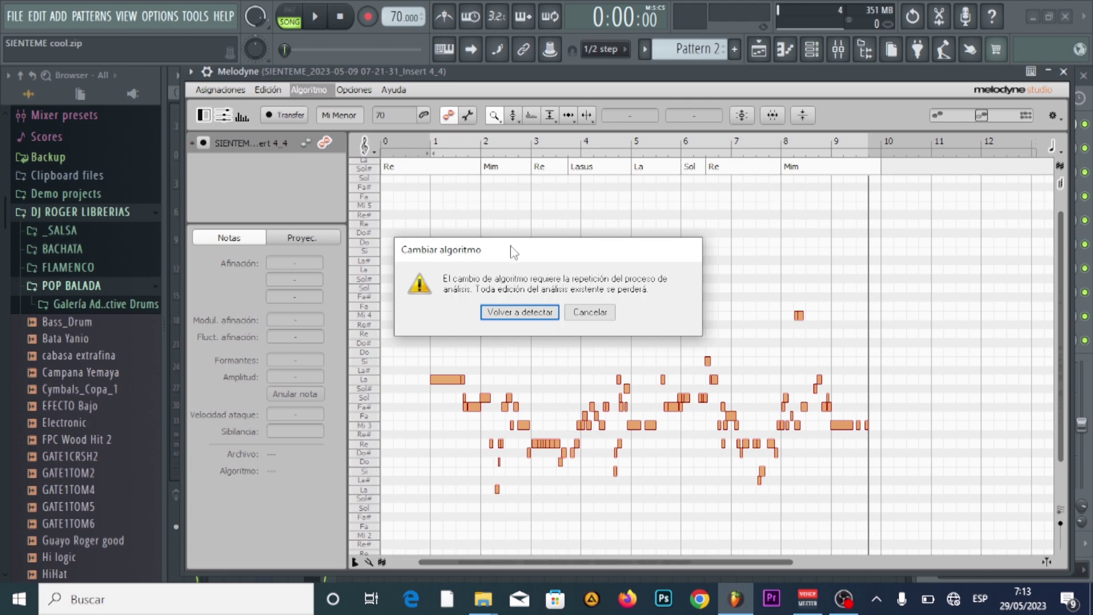
click(525, 312)
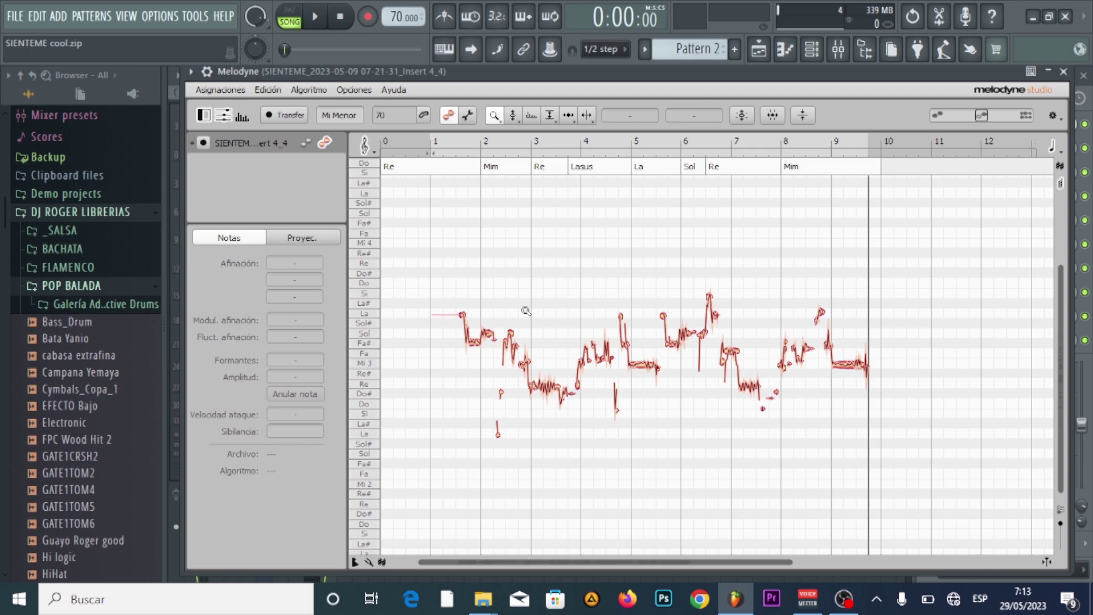
Select all of the clip's notes with the main tool and snap their pitch centres to the nearest semitones.
right_click(461, 425)
click(450, 409)
drag(455, 415, 478, 364)
right_click(443, 306)
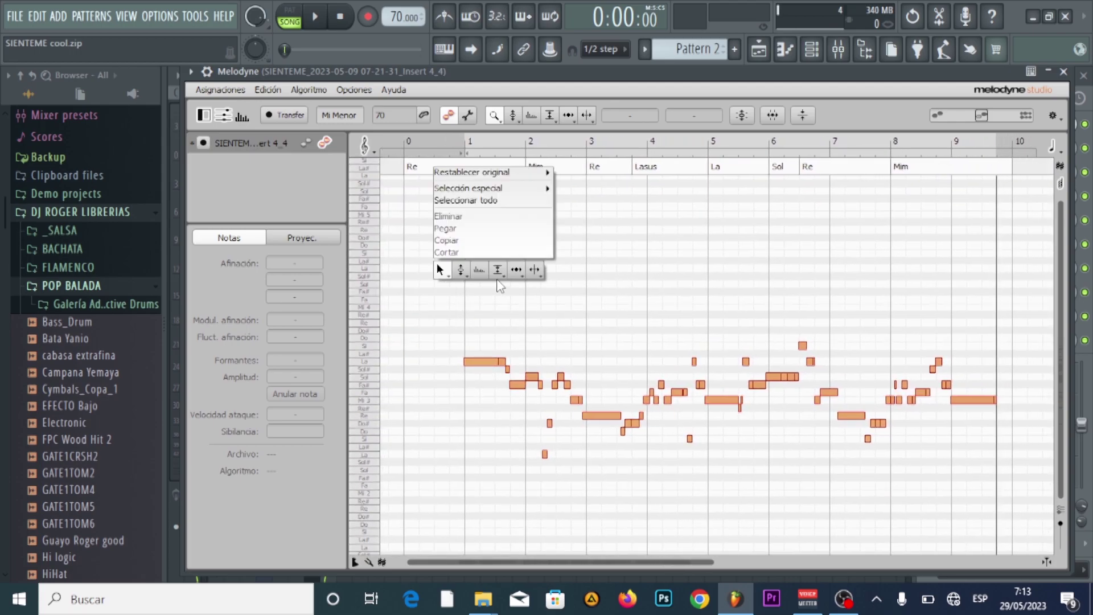
click(441, 272)
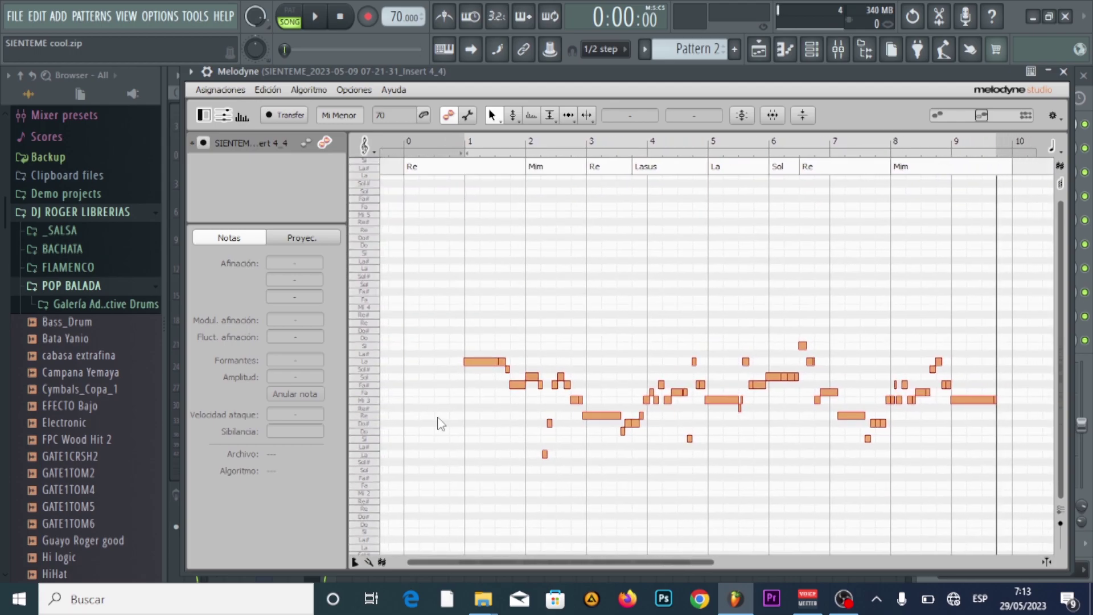
drag(435, 264, 1047, 560)
right_click(655, 506)
click(655, 538)
drag(555, 474, 830, 500)
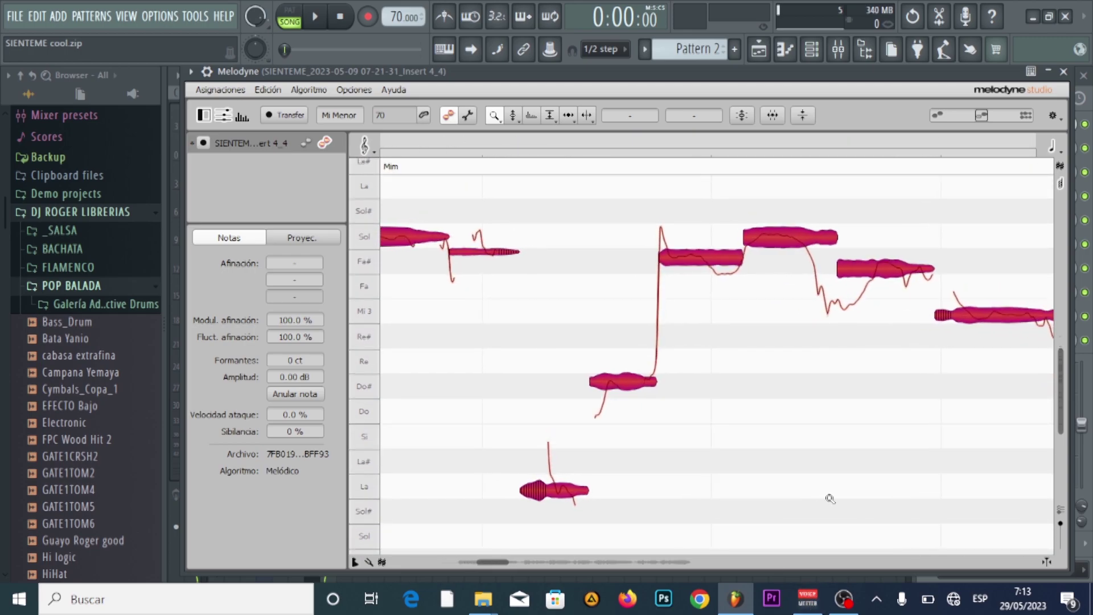
right_click(811, 413)
click(808, 369)
double_click(889, 274)
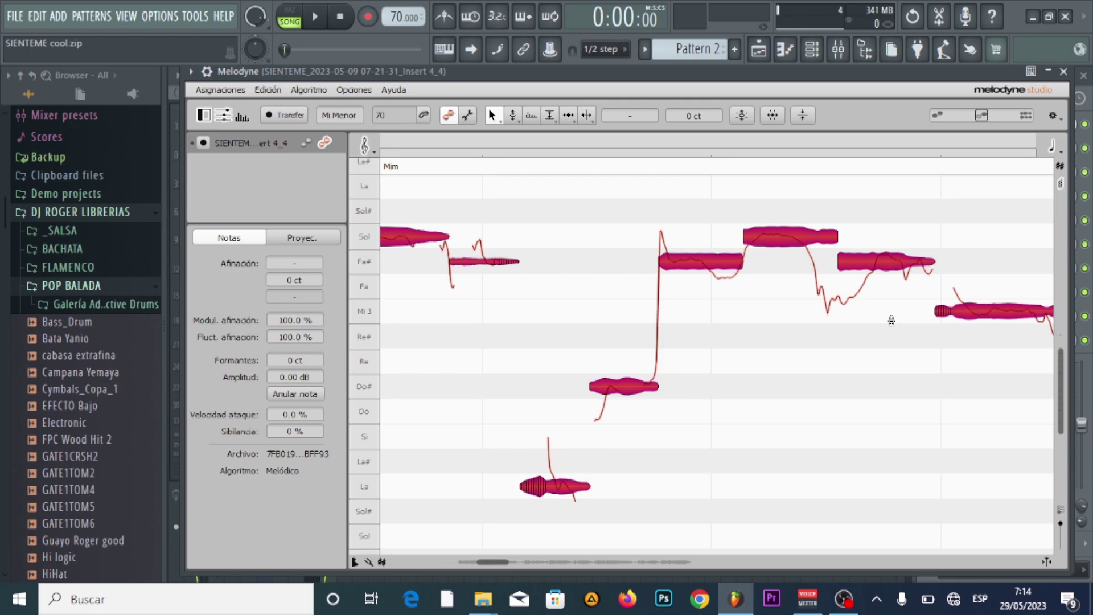
Bring the clip's opening notes into view, clear the note selection and return to the main tool.
right_click(485, 322)
click(483, 345)
drag(483, 347, 820, 296)
right_click(541, 348)
click(546, 371)
right_click(552, 333)
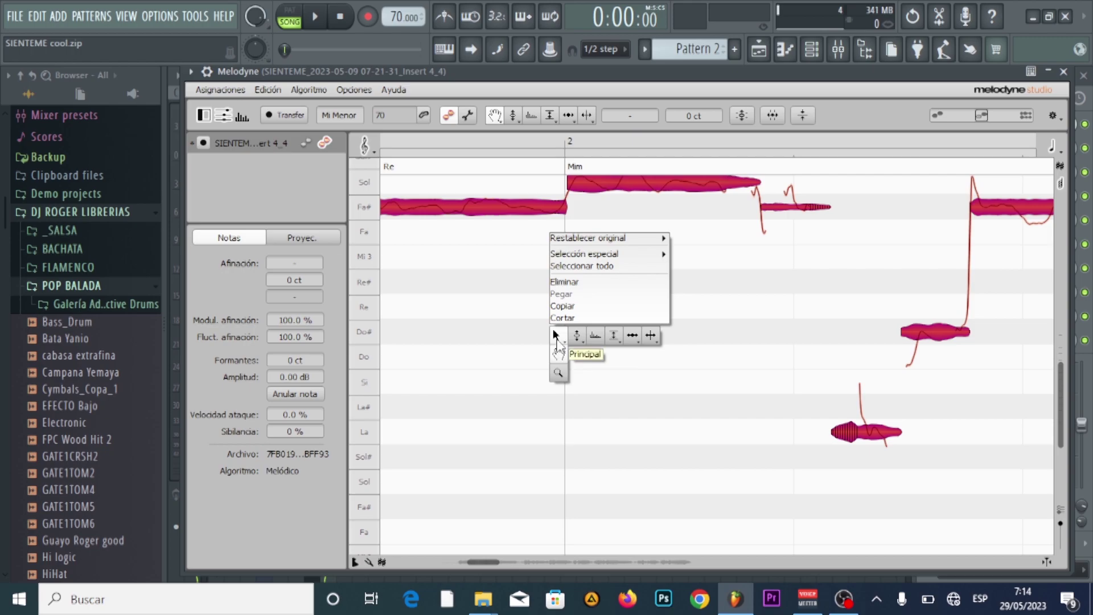
click(557, 339)
click(550, 326)
right_click(469, 338)
click(464, 341)
right_click(450, 342)
click(449, 360)
drag(569, 354, 459, 319)
right_click(458, 323)
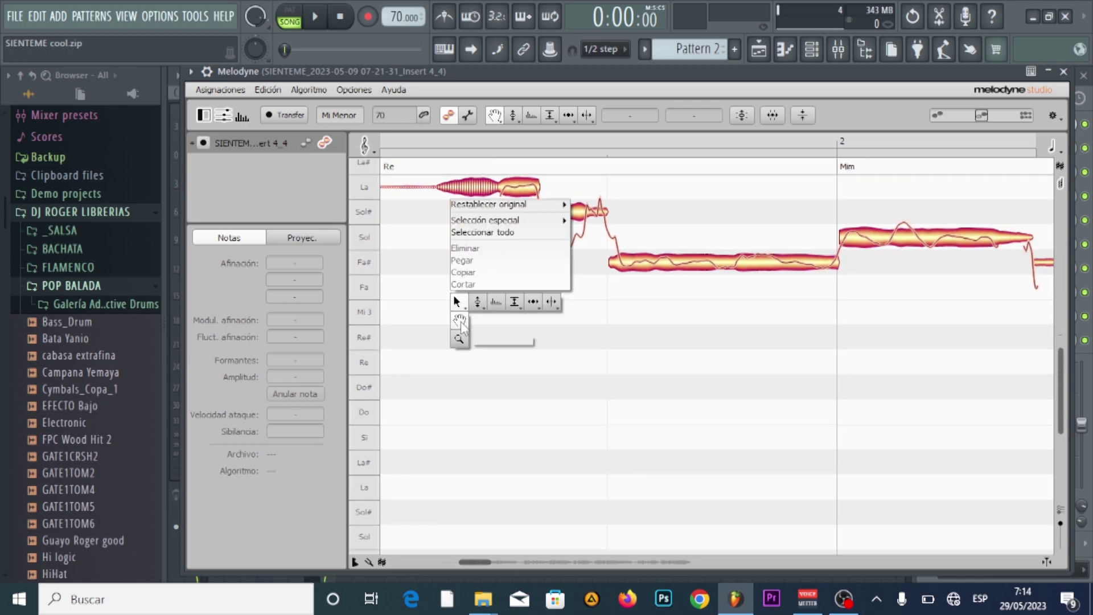
click(458, 302)
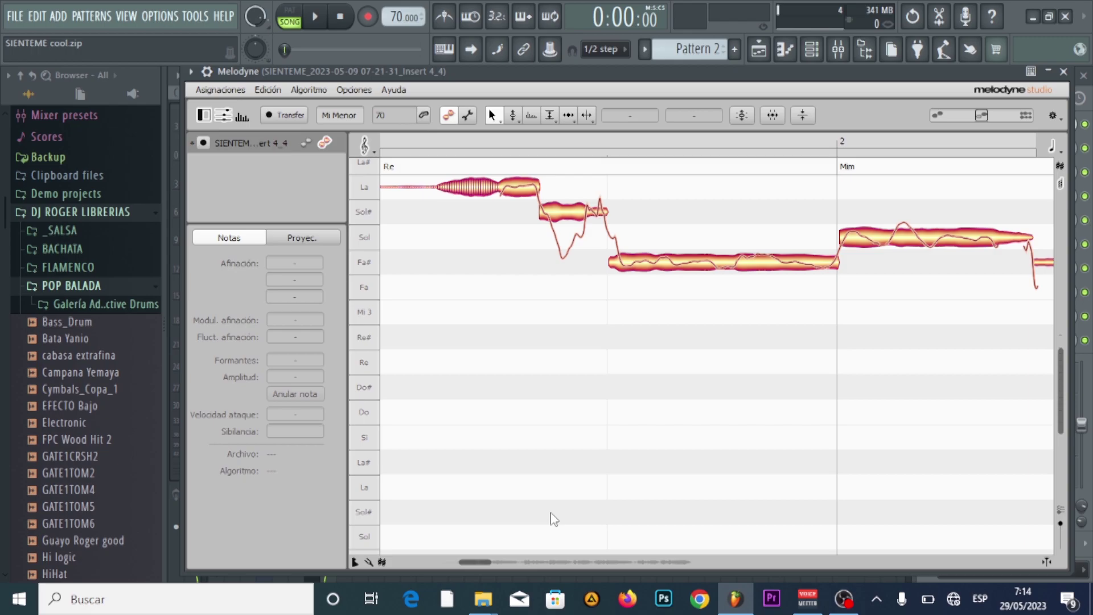
Audition the notes one by one, from the opening La 3 note forward to the Do# 3 note after bar 3.
click(535, 190)
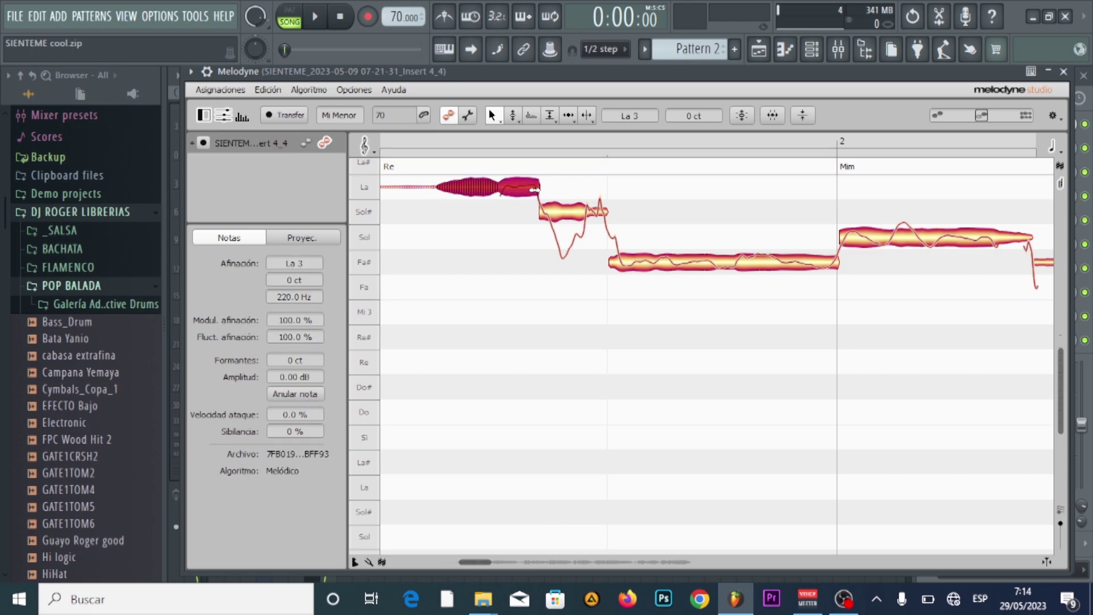
key(alt+Right)
key(alt+Right)
key(alt+Right)
key(alt+Right)
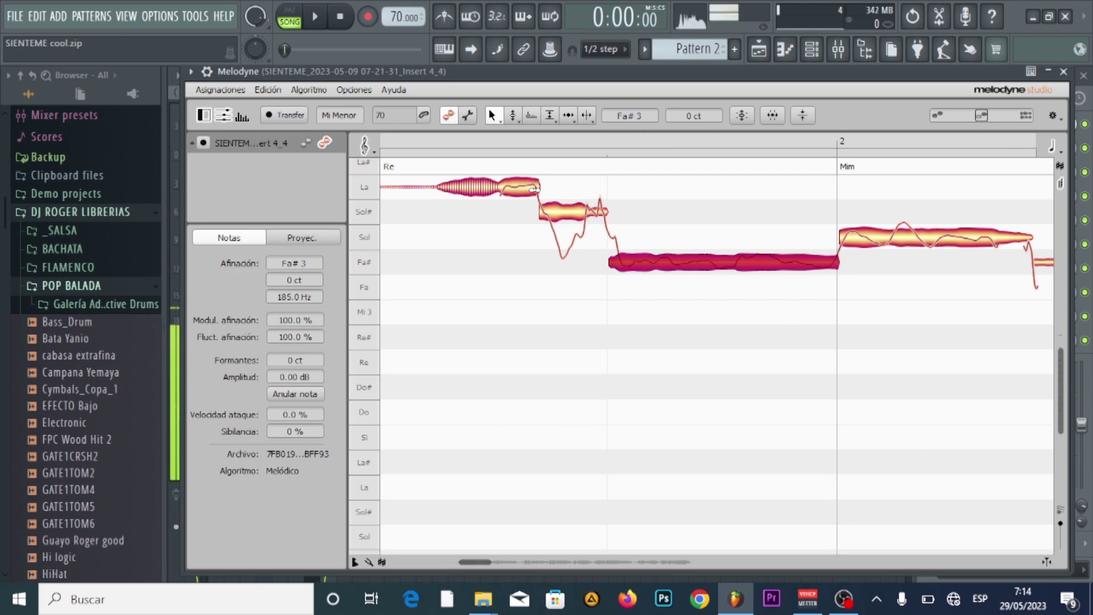
key(alt+Right)
key(alt+Right)
key(alt+Right)
key(alt+Right)
key(alt+Right)
key(alt+Right)
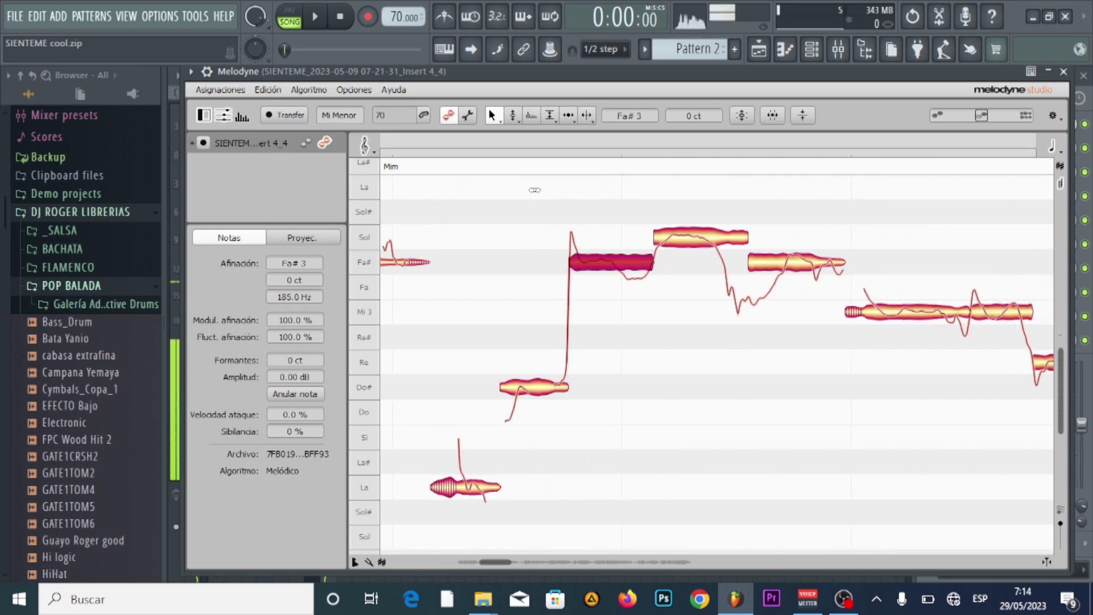
key(alt+Right)
key(alt+Right)
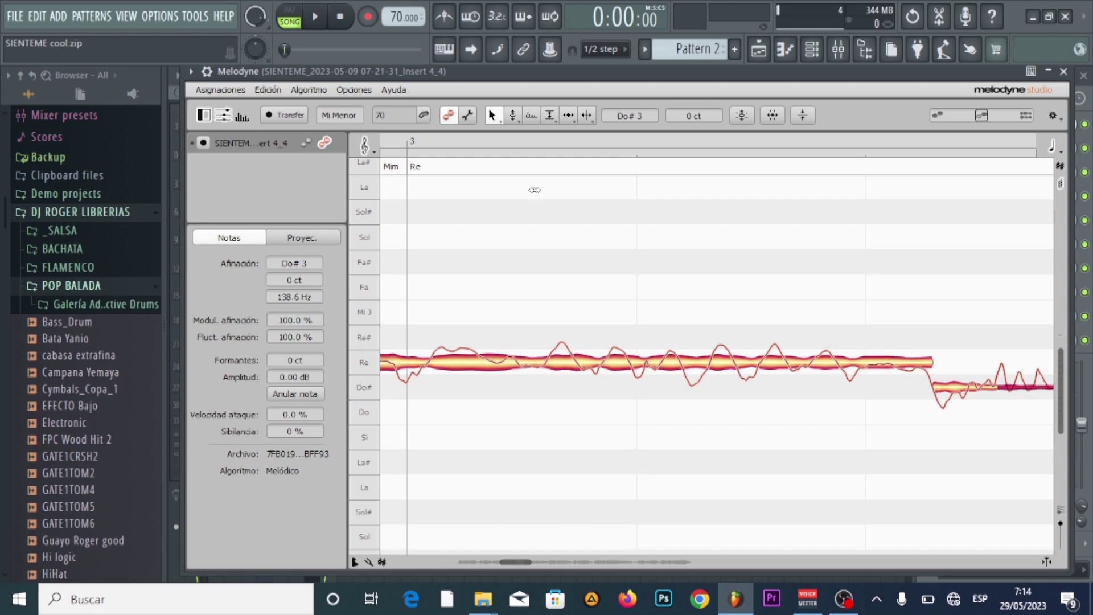
Step back through the notes one at a time, auditioning each, until the opening La 3 note is selected.
key(alt+Left)
key(alt+Left)
key(alt+Left)
key(alt+Left)
key(alt+Left)
key(alt+Left)
key(alt+Left)
key(alt+Left)
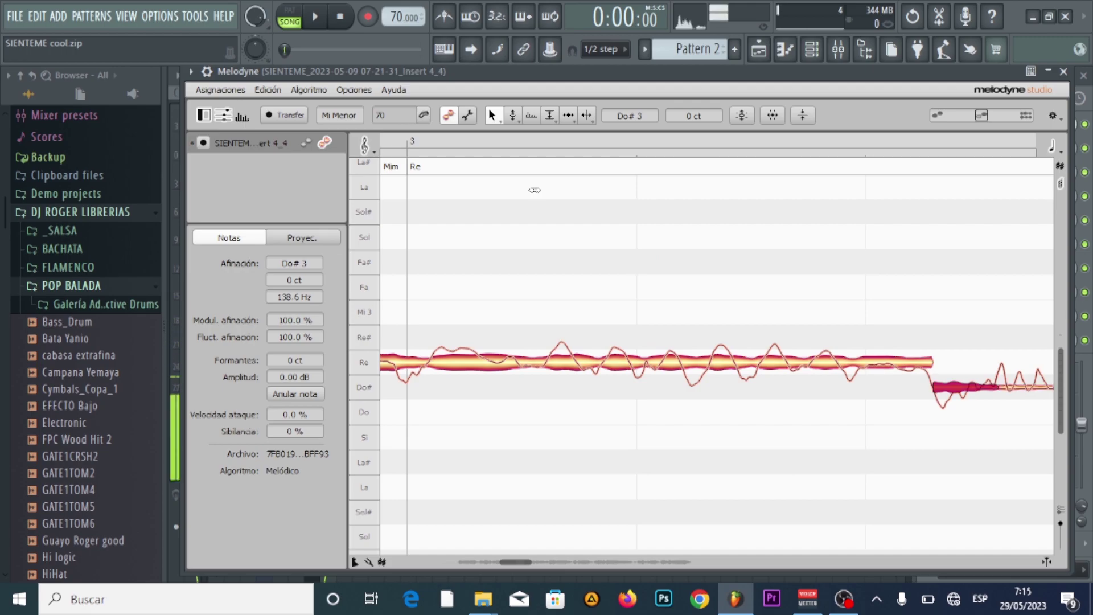
key(alt+Left)
key(alt+Left)
key(alt+Left)
key(alt+Left)
key(alt+Left)
key(alt+Left)
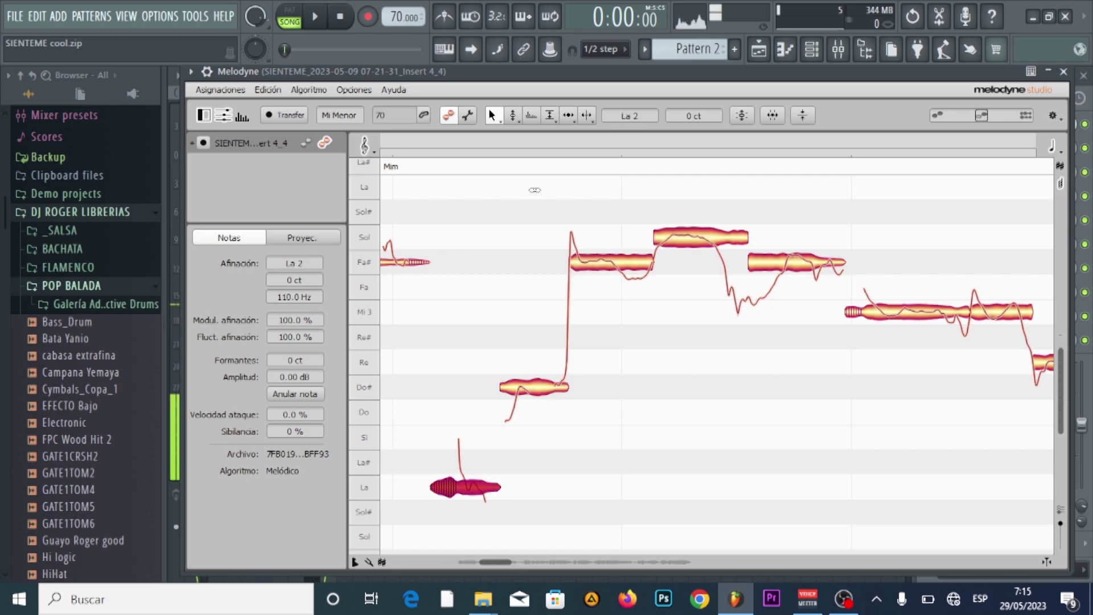
key(alt+Left)
key(alt+Left)
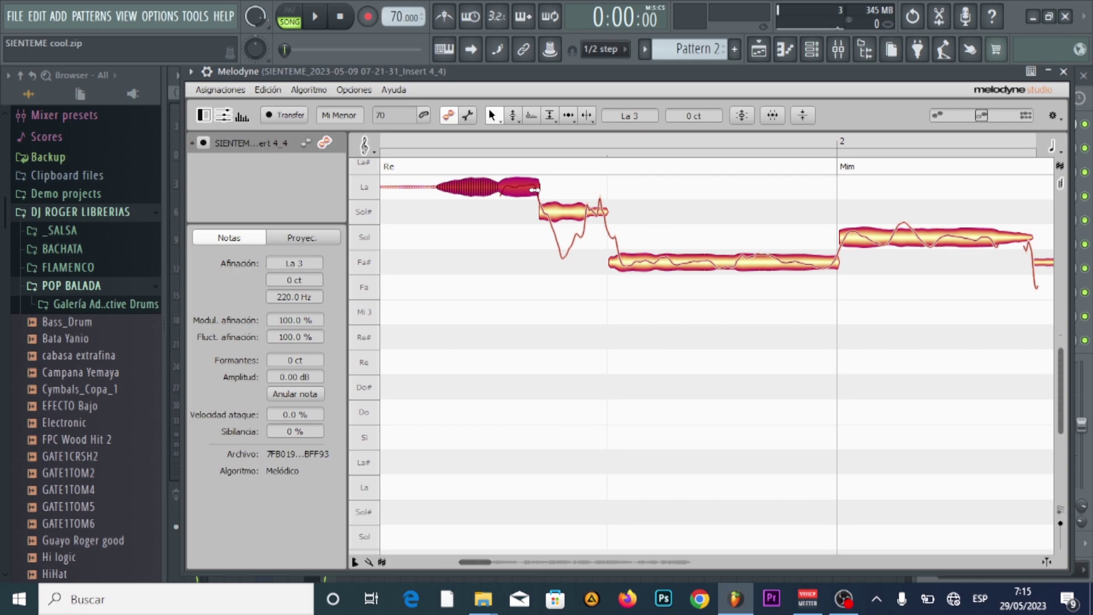
Try transposing the opening La 3 note down to Sol# 3 and up to Re 4 in semitone steps.
key(Down)
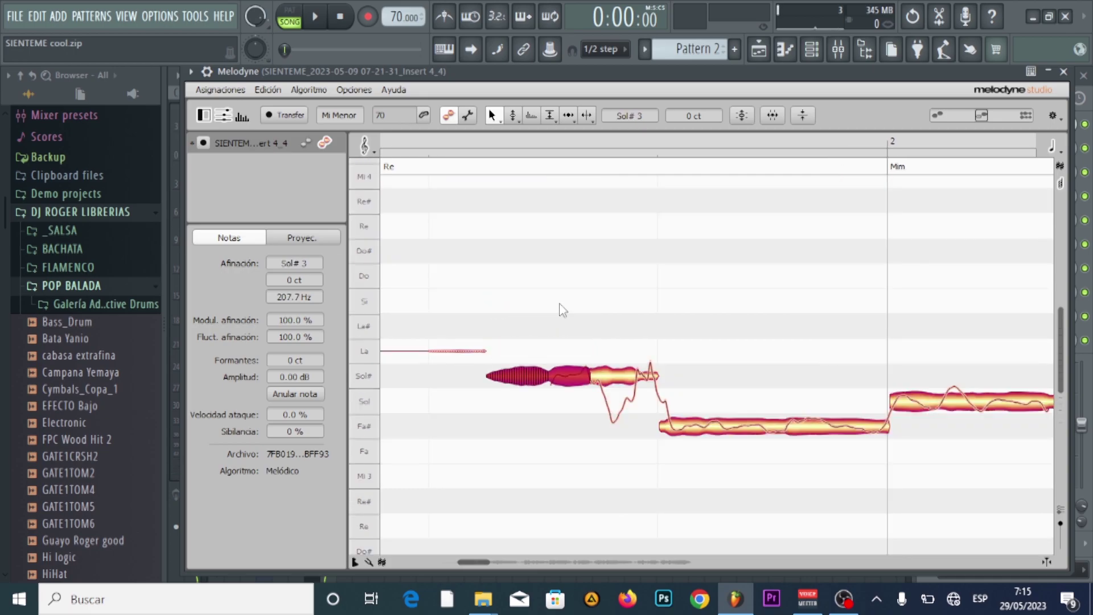
key(Up)
key(Up)
key(Up)
key(Up)
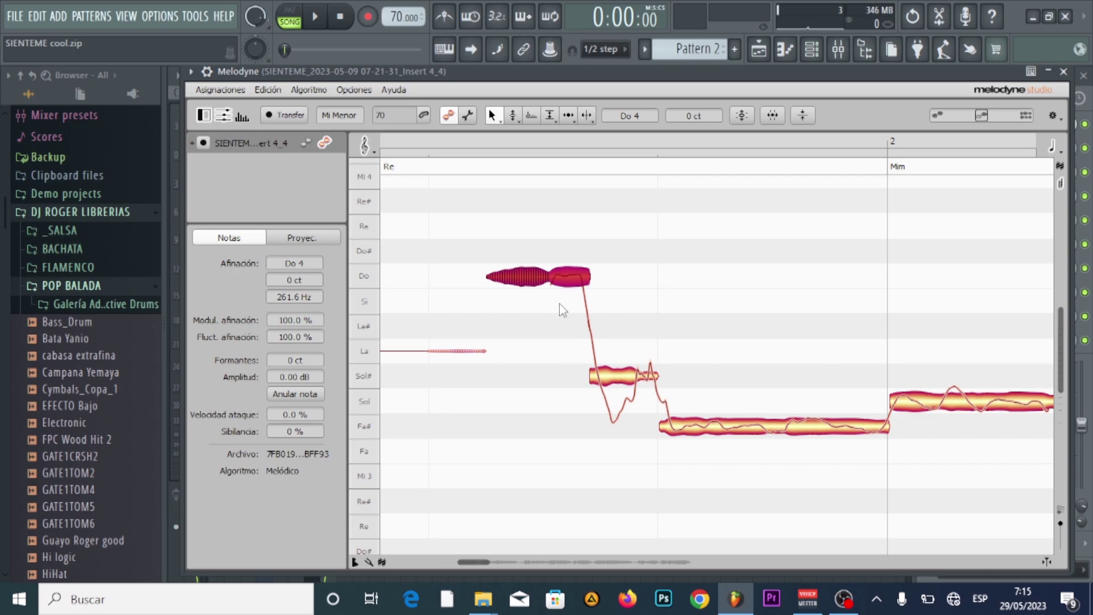
key(Up)
key(Up)
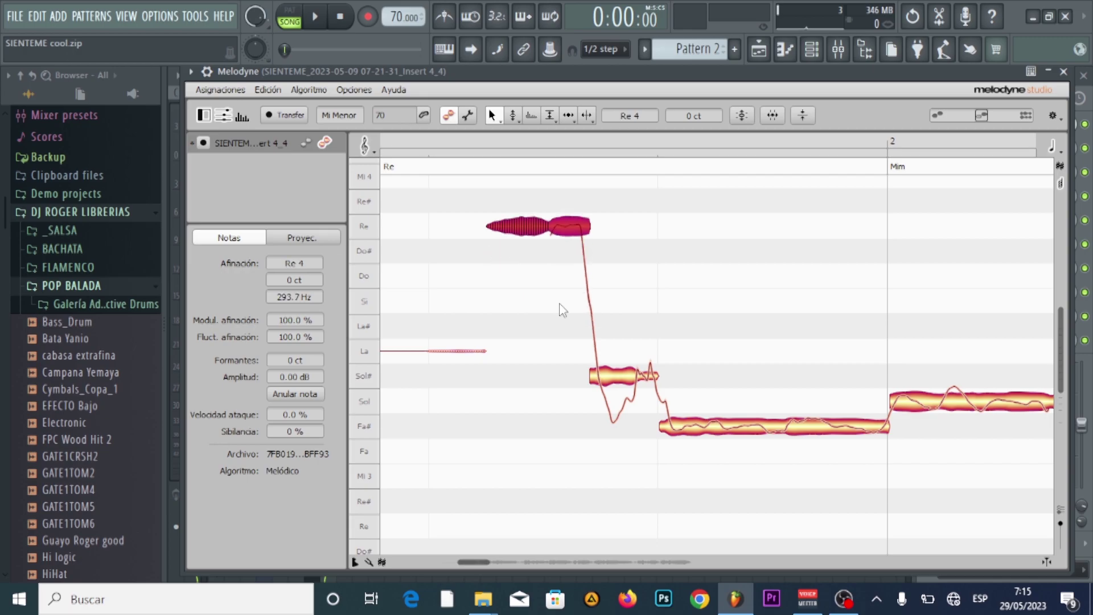
Transpose the opening note back down to La 3.
key(Down)
key(Down)
key(Down)
key(Down)
key(Down)
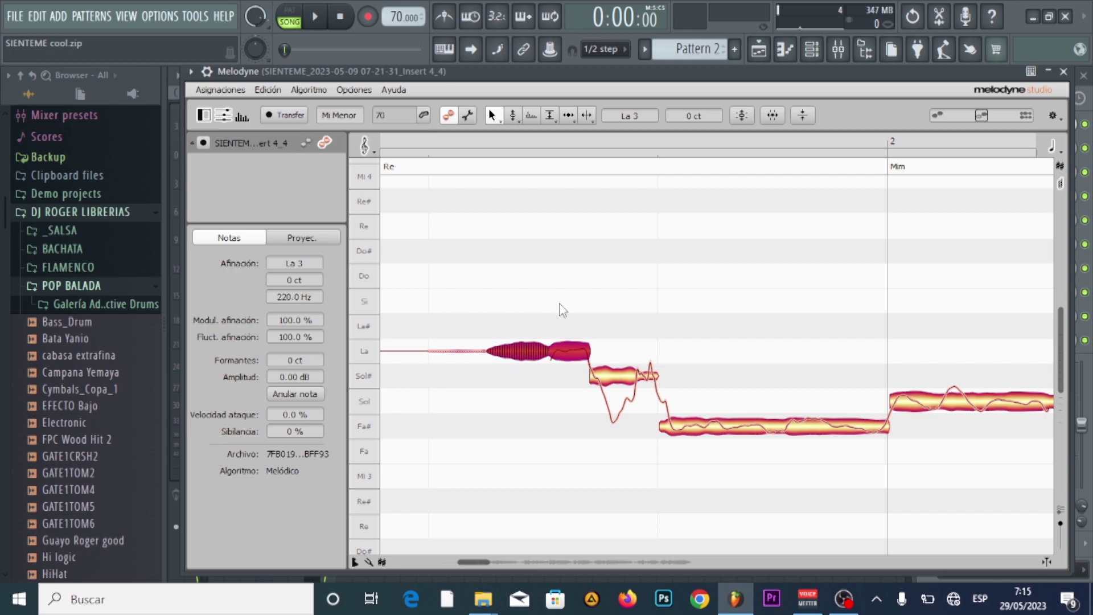
Audition the three notes that follow the opening La 3 note.
key(Right)
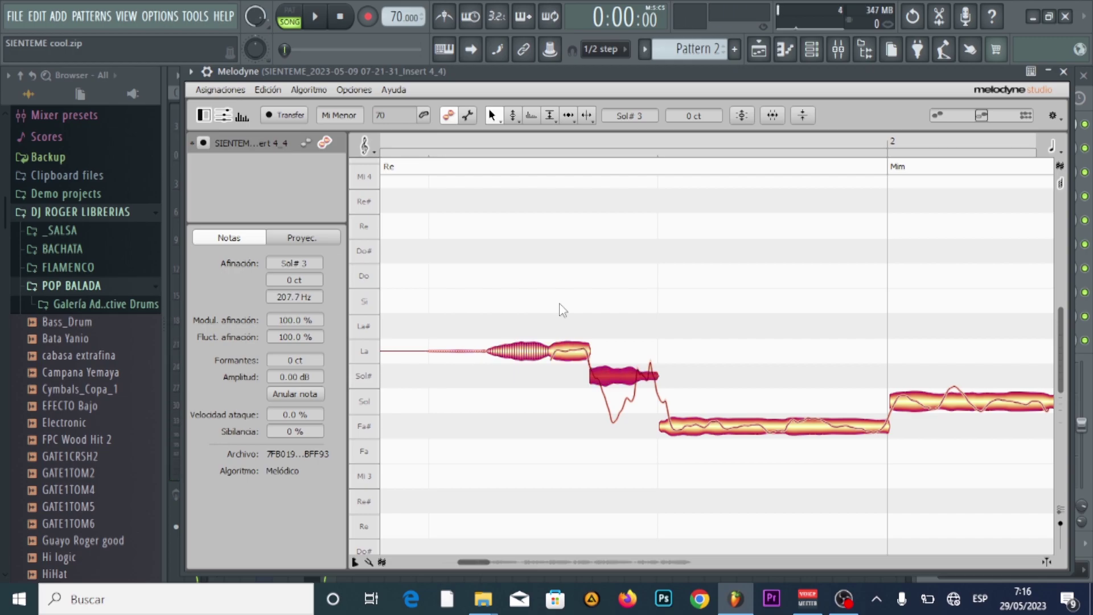
key(Right)
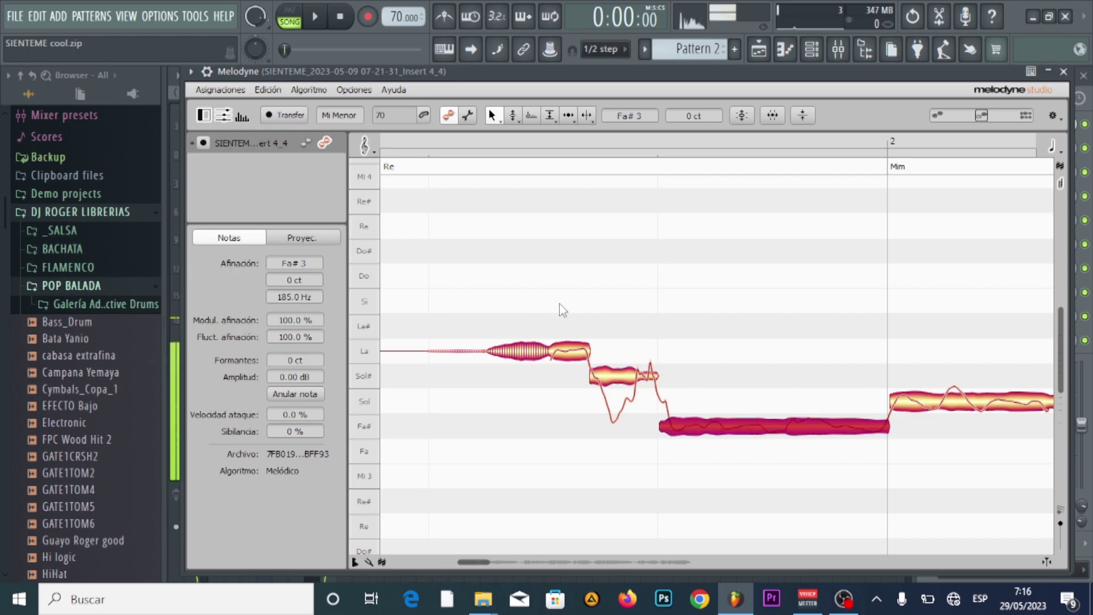
key(Right)
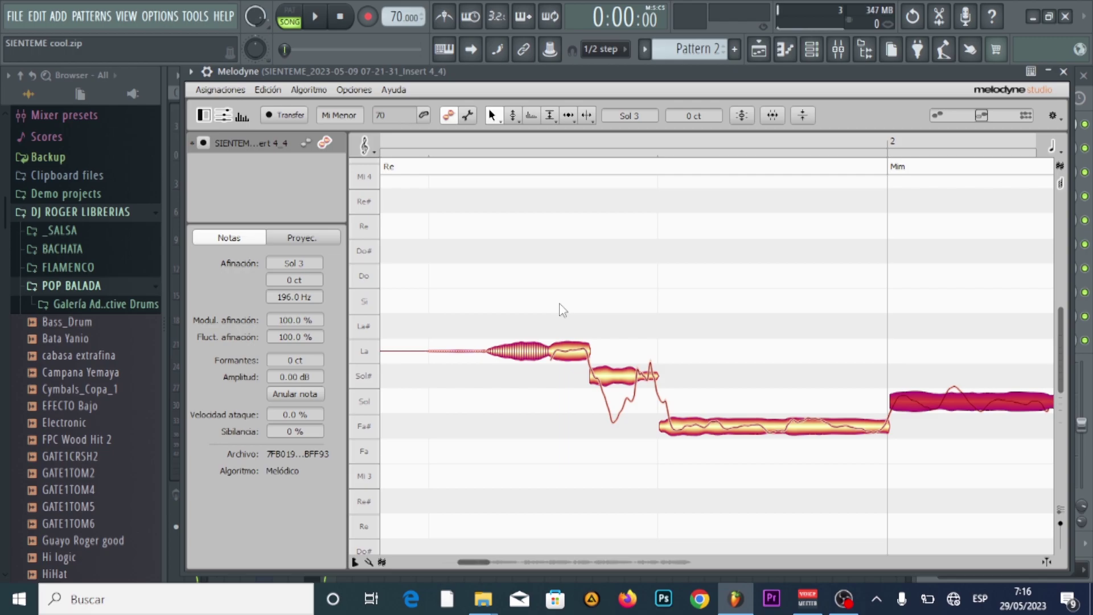
Split the Sol# 3 note before the long Fa# 3 note into three parts where its pitch curve dips.
right_click(614, 378)
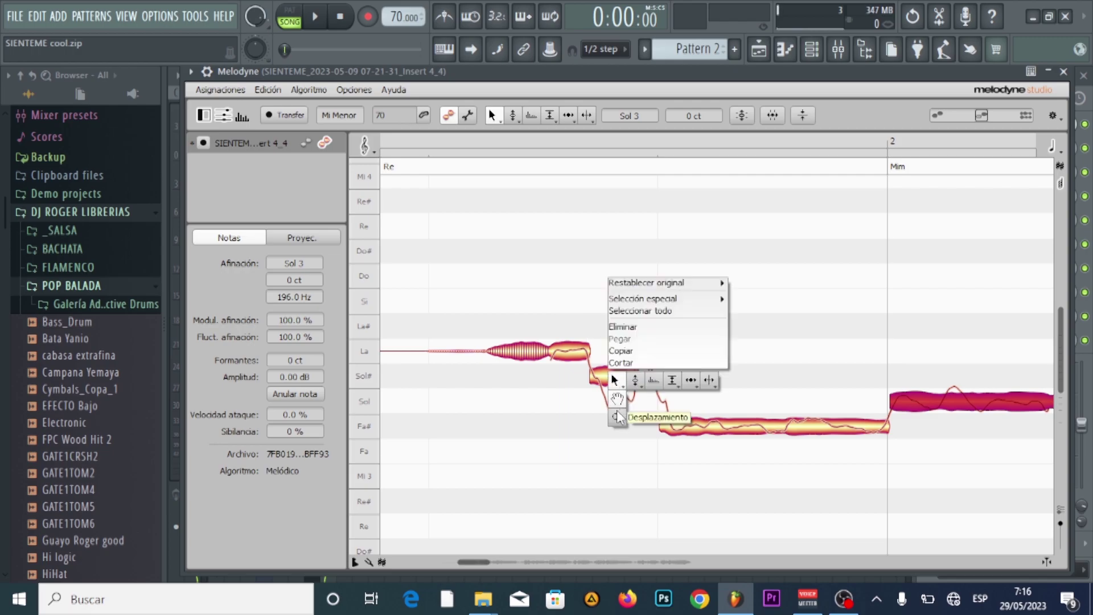
click(619, 417)
drag(632, 424, 782, 455)
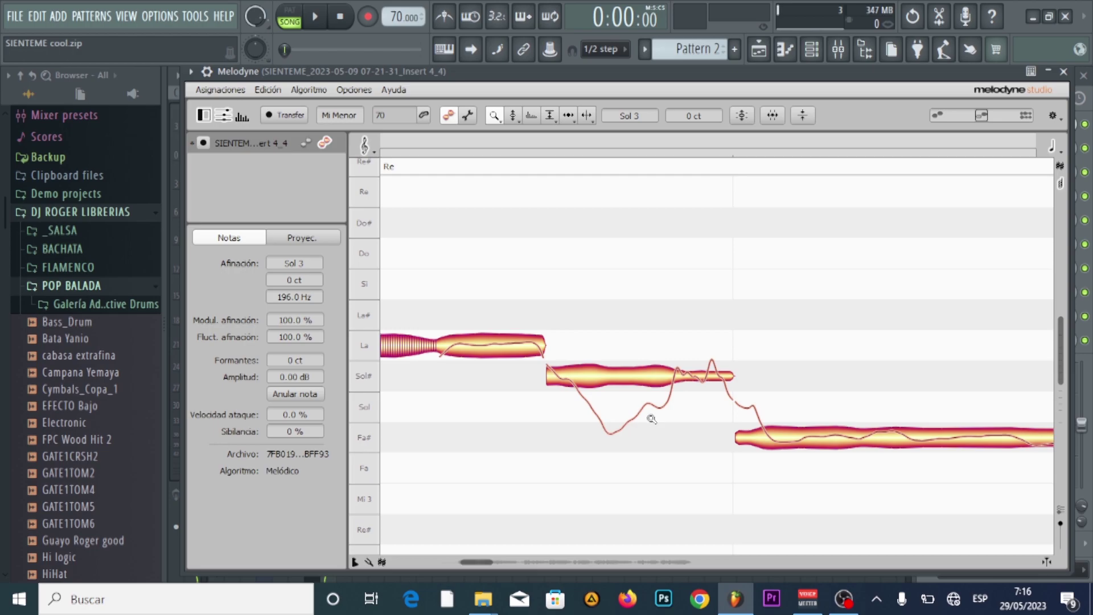
right_click(650, 417)
click(648, 375)
drag(675, 361, 672, 393)
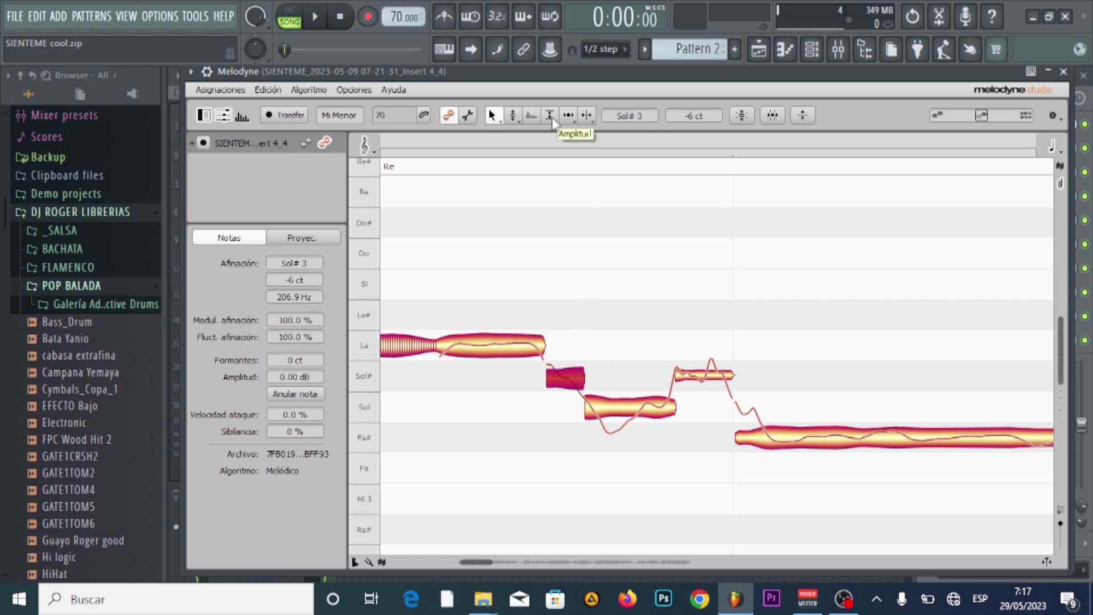
Choose the note separation tool and split the long Fa# 3 note at two points, near its start and further along.
click(589, 113)
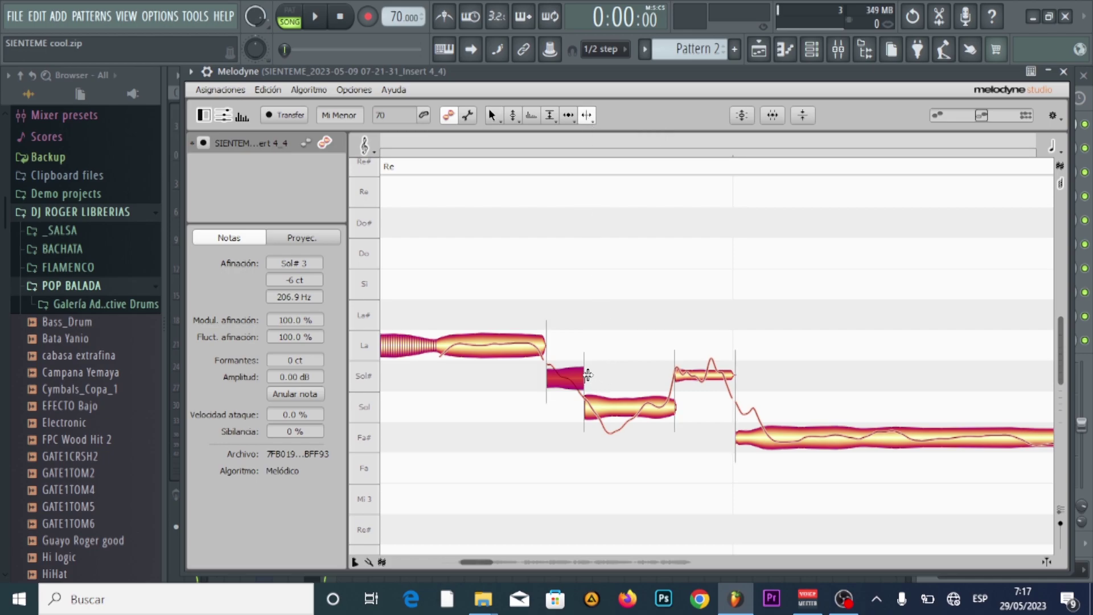
click(776, 438)
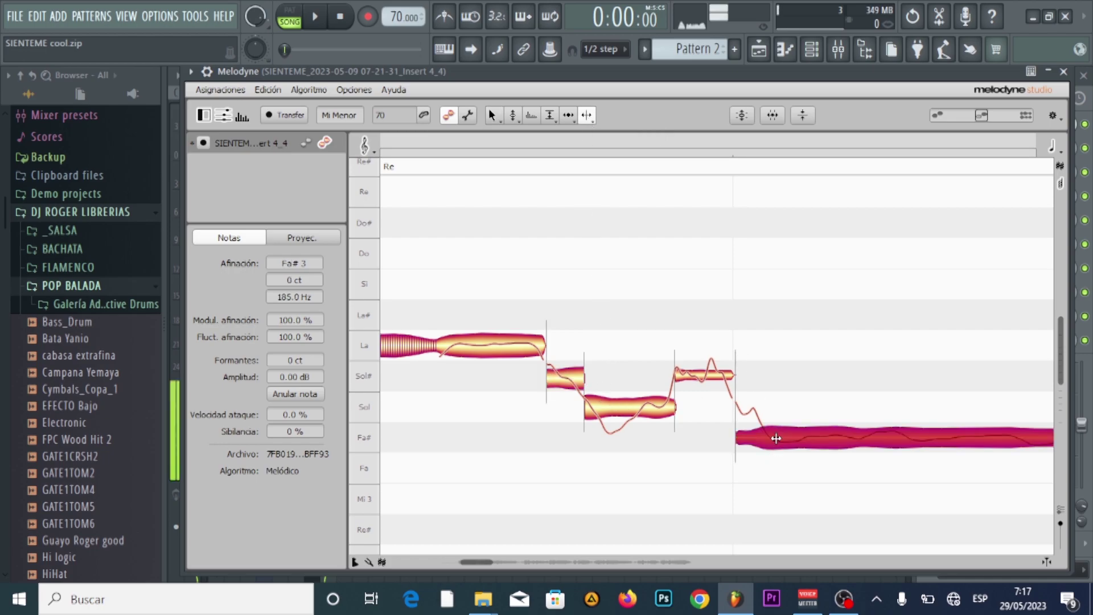
double_click(776, 438)
double_click(915, 437)
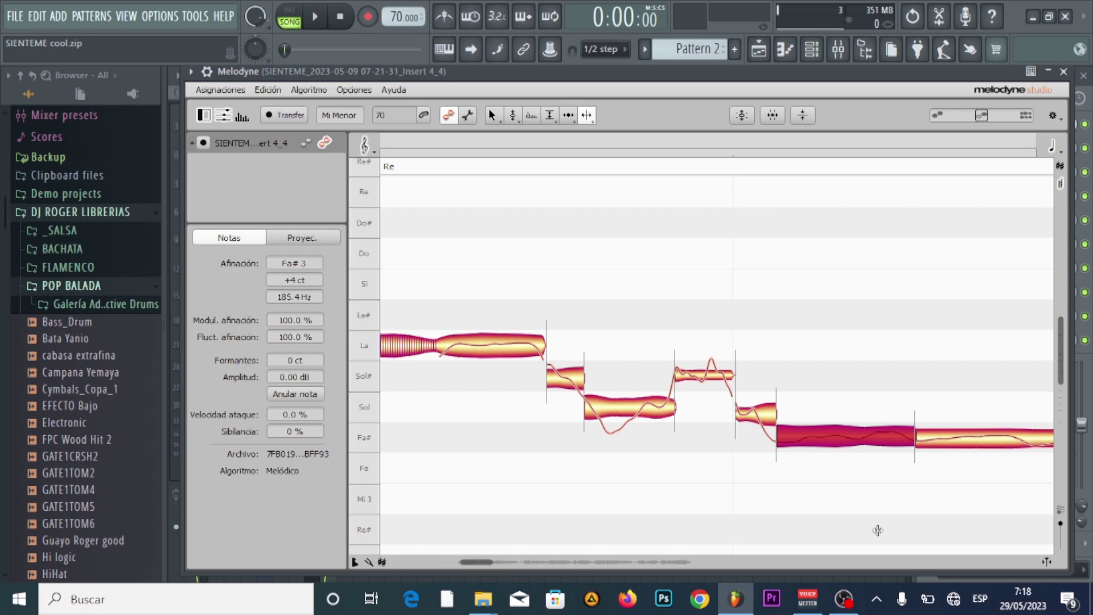
Remove the note separations from the opening La 3 note up to the second Fa# 3 split, merging everything into one note.
double_click(778, 417)
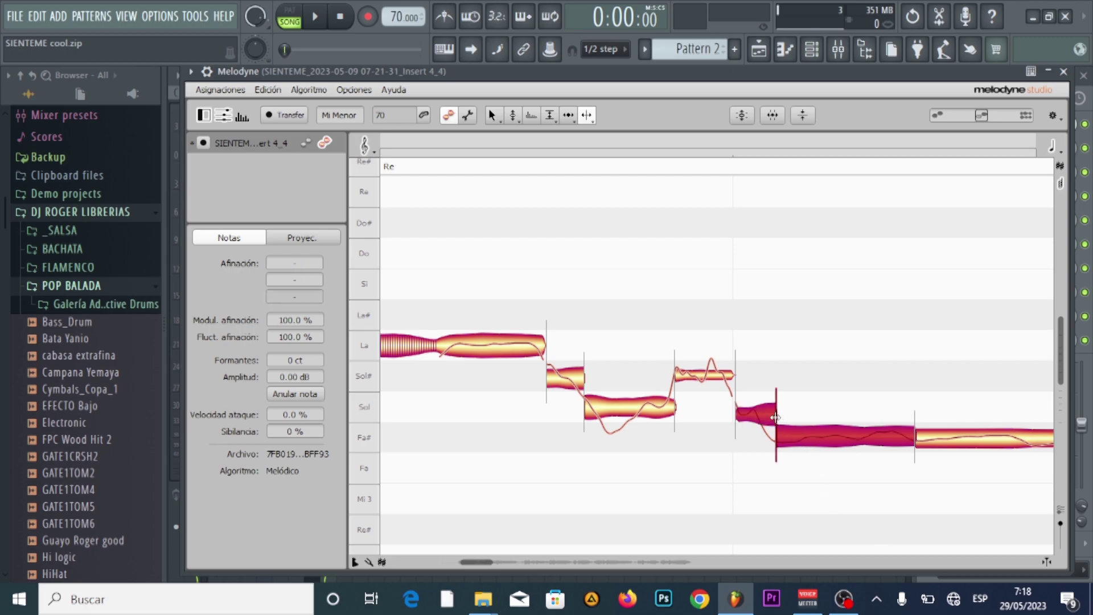
shift+click(735, 374)
double_click(734, 374)
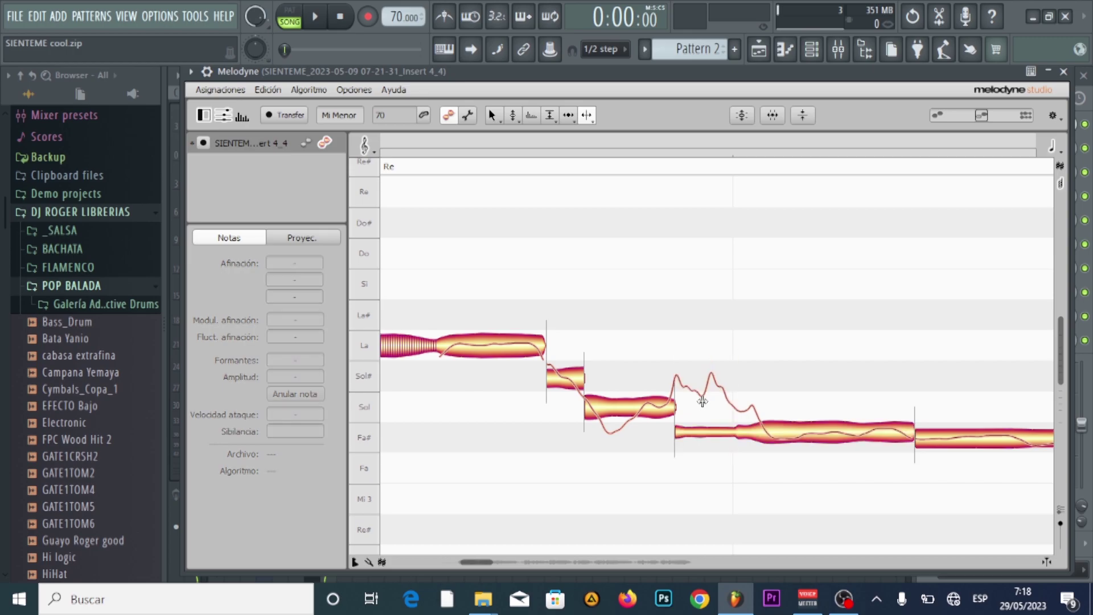
double_click(673, 412)
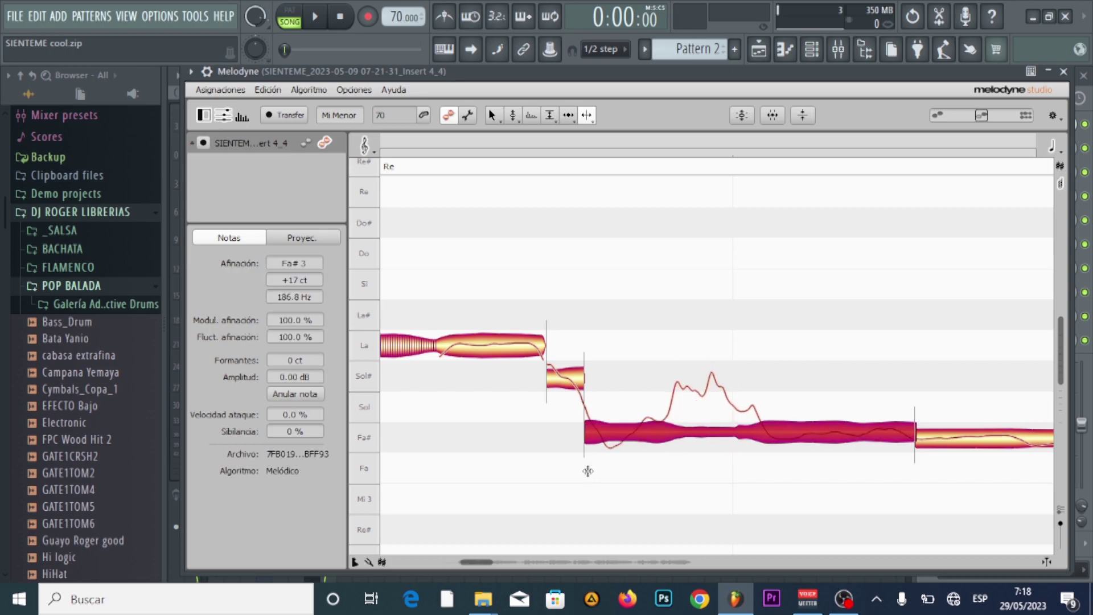
double_click(582, 380)
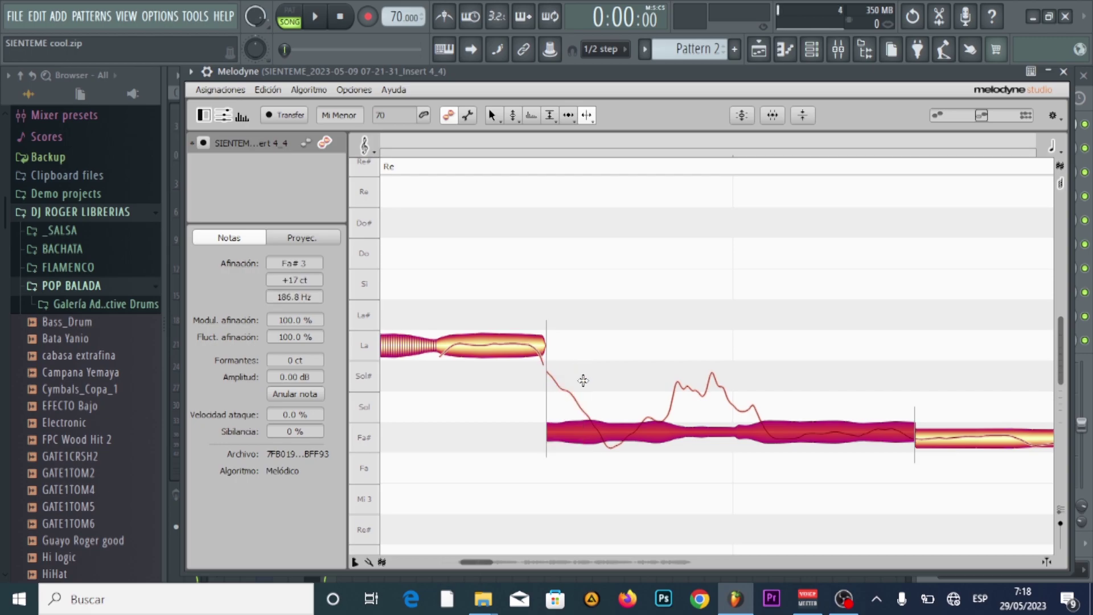
double_click(545, 348)
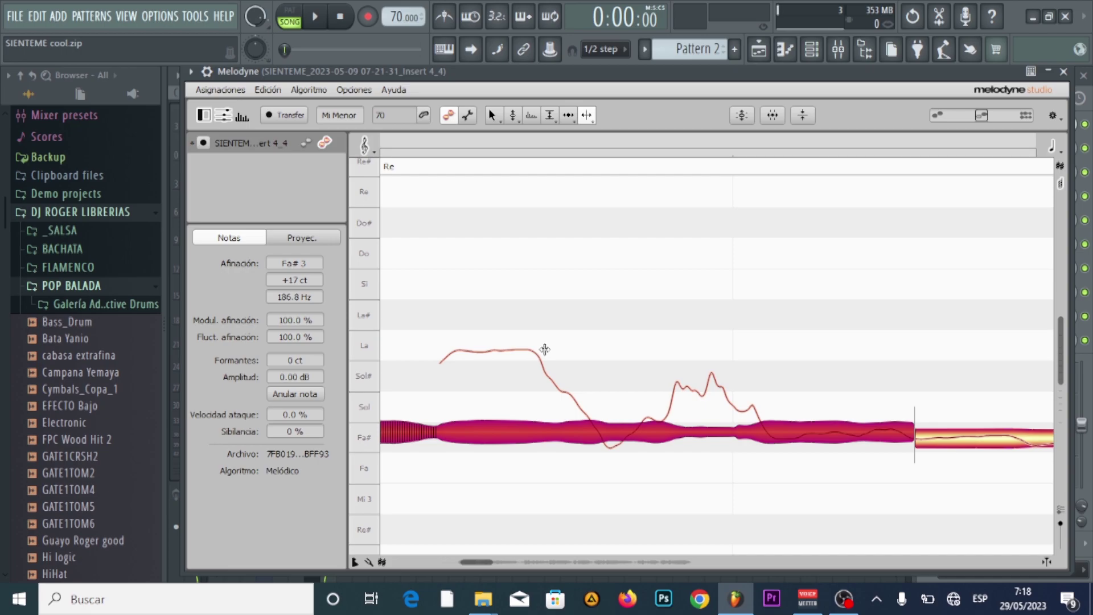
Split the merged note into five parts where its pitch curve drops, dips, rises and settles on Fa# 3.
double_click(662, 428)
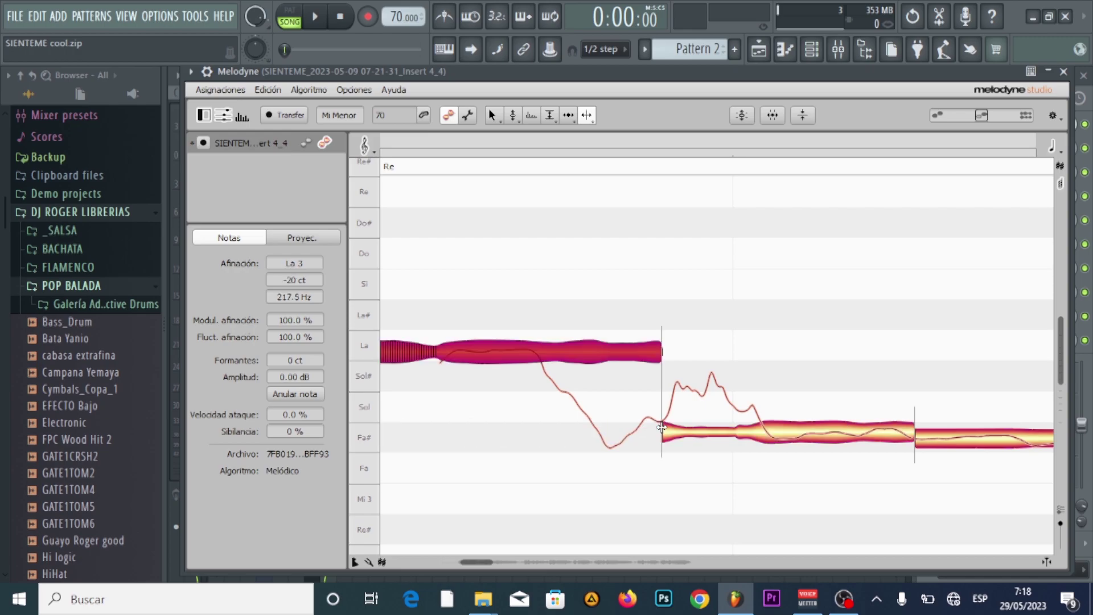
double_click(768, 433)
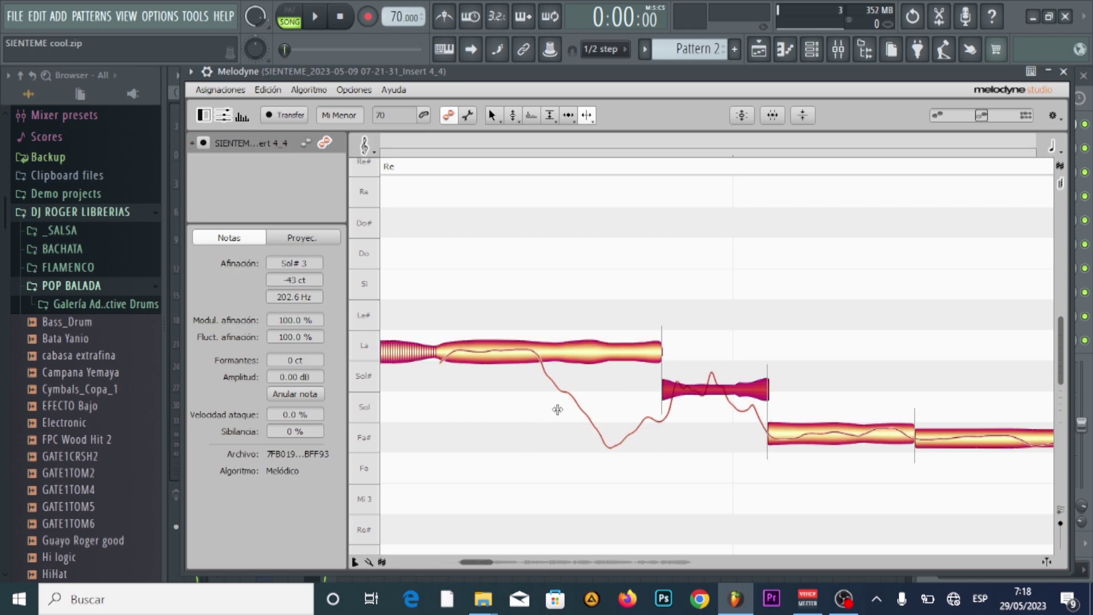
click(573, 396)
double_click(541, 352)
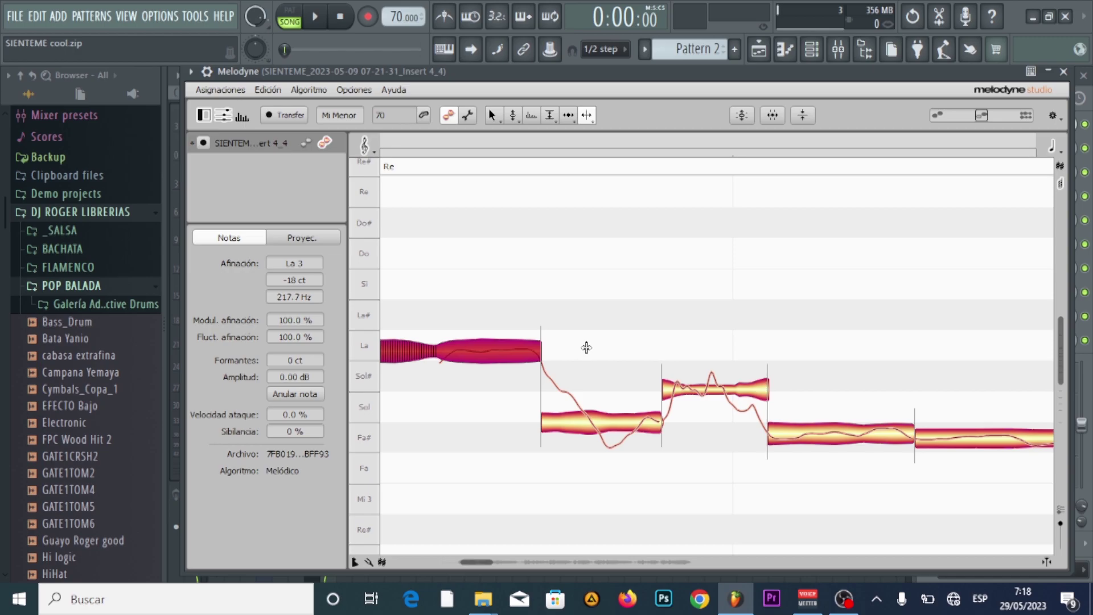
double_click(589, 423)
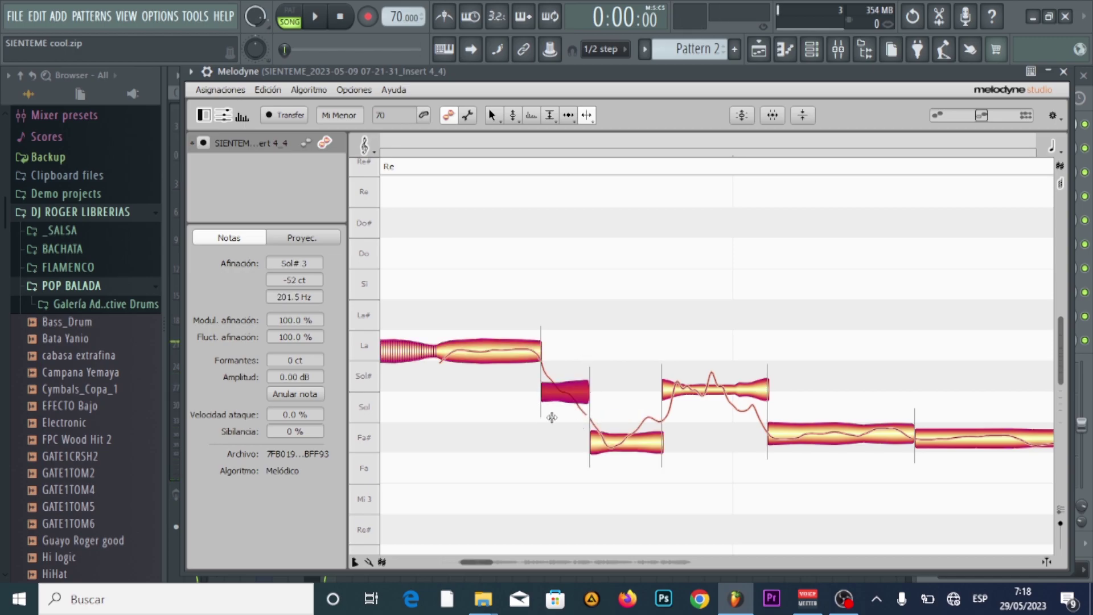
Split the first Fa# 3 part of the final stretch once and the Sol# 3 part before it twice.
click(859, 434)
double_click(859, 435)
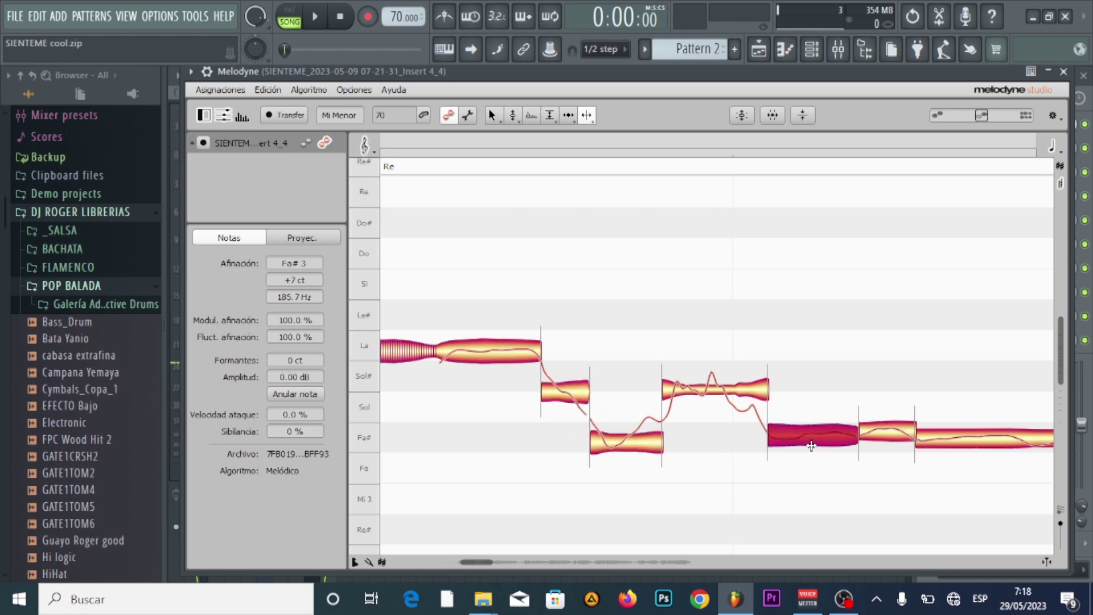
double_click(723, 391)
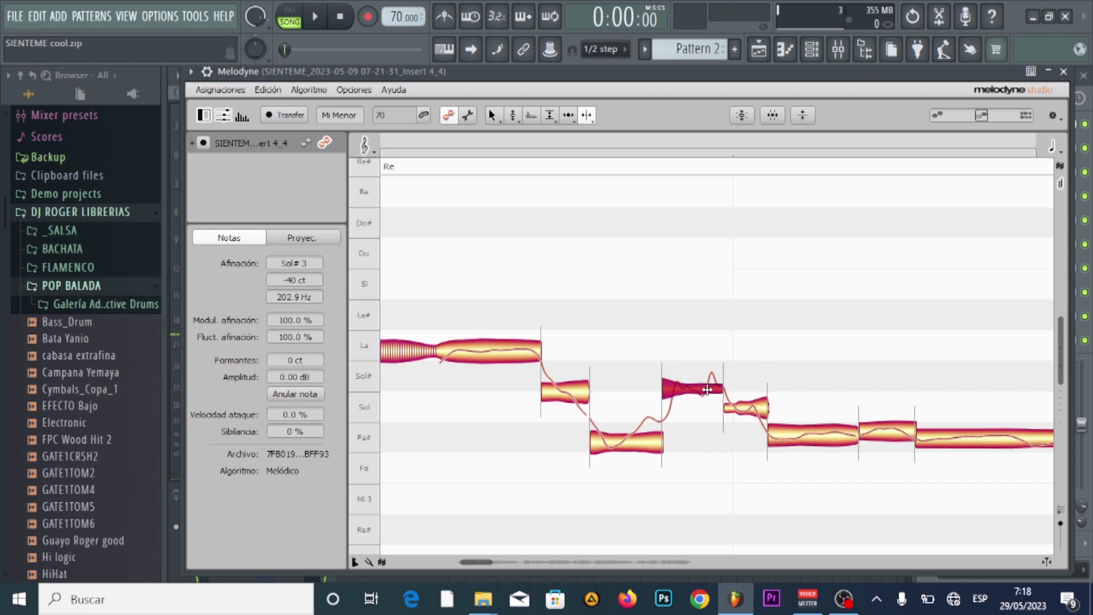
double_click(699, 388)
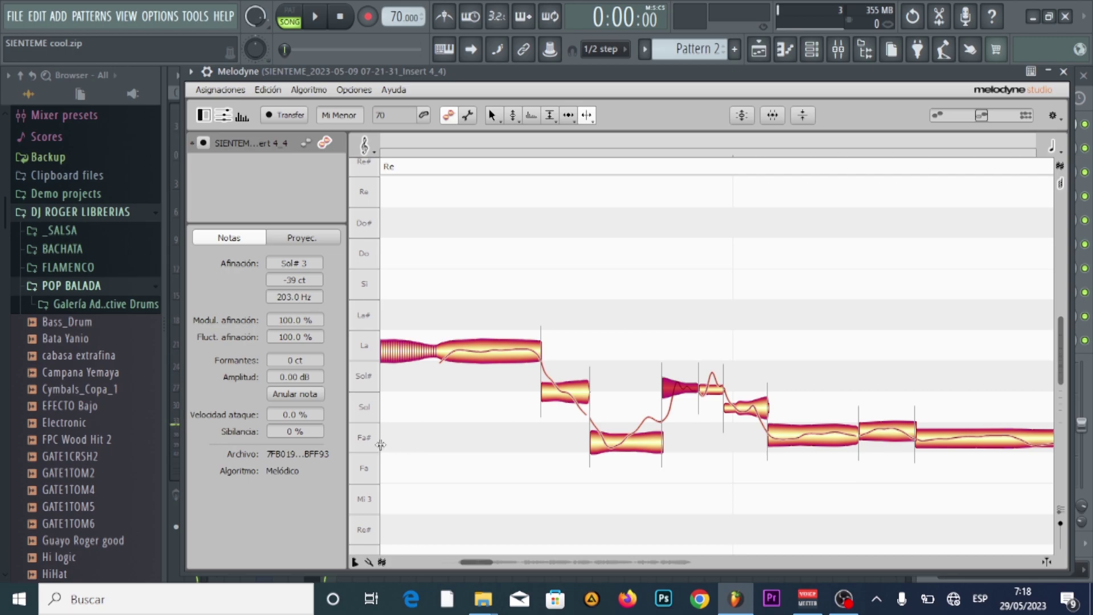
With the main tool, select all the notes of the opening phrase and snap their pitches to the nearest semitones.
right_click(324, 400)
click(329, 408)
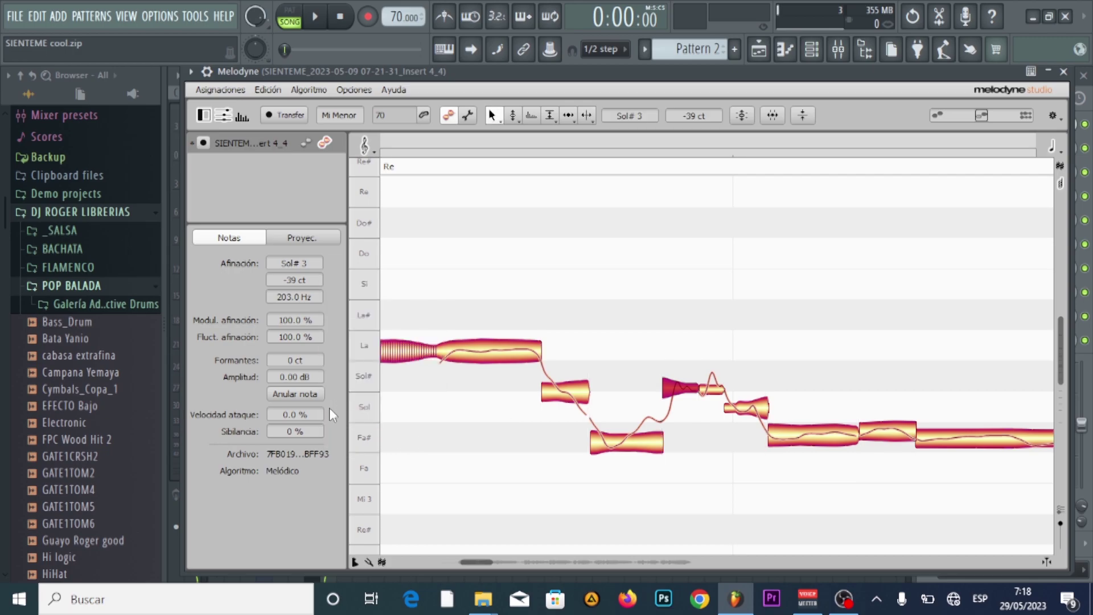
drag(478, 287, 1016, 518)
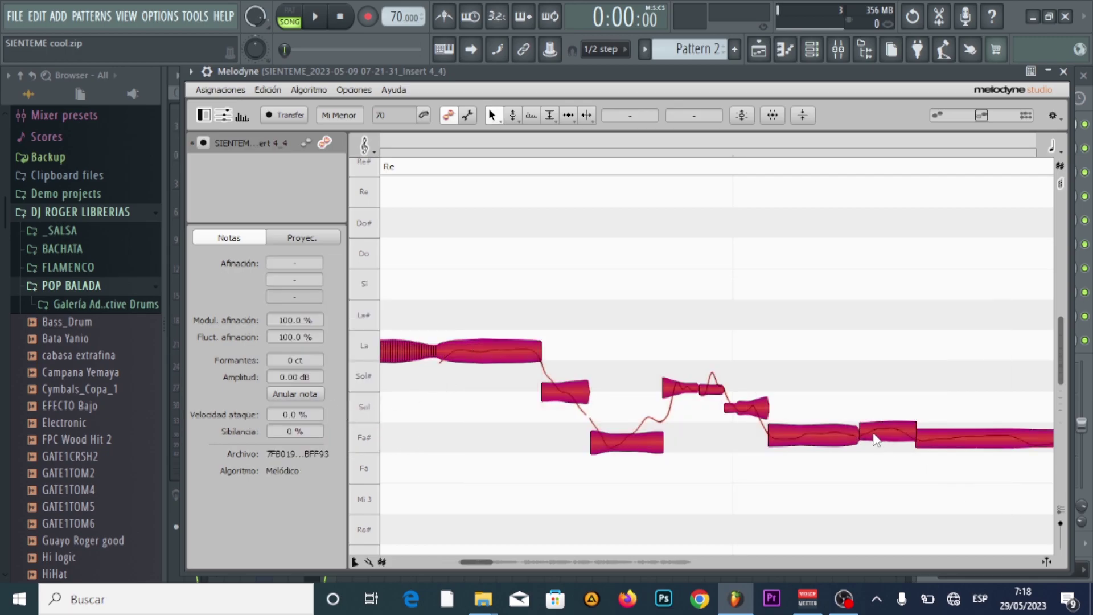
click(839, 518)
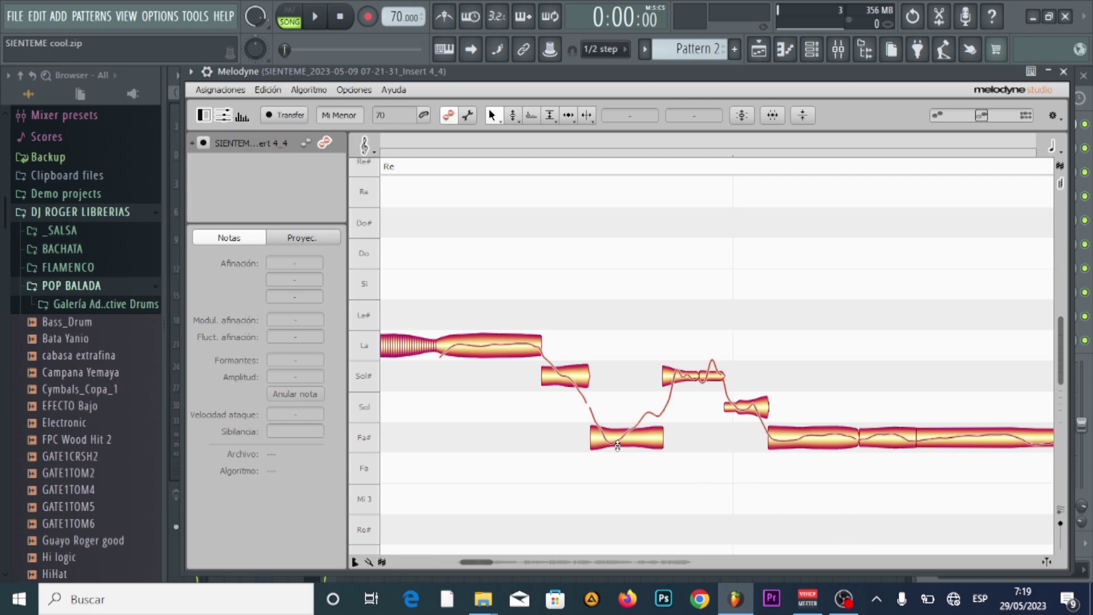
With the pitch tool, examine the transitions and pitch of the Fa# 3, Sol# 3, La 3 and Sol 3 notes one by one.
click(515, 116)
mouse_move(622, 443)
mouse_down()
mouse_move(626, 321)
mouse_move(638, 440)
mouse_up()
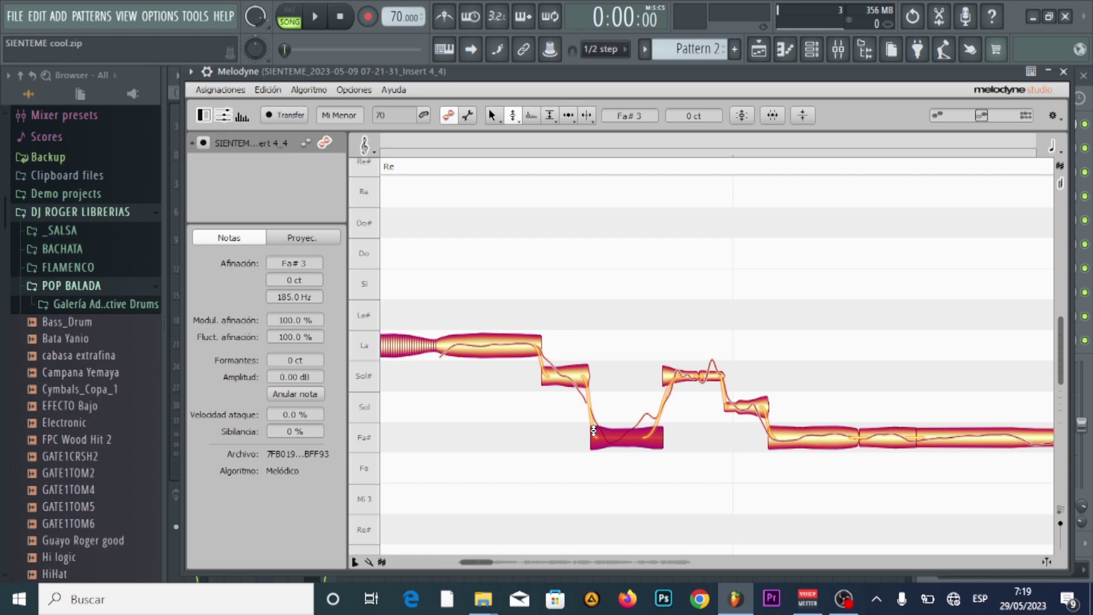
click(582, 373)
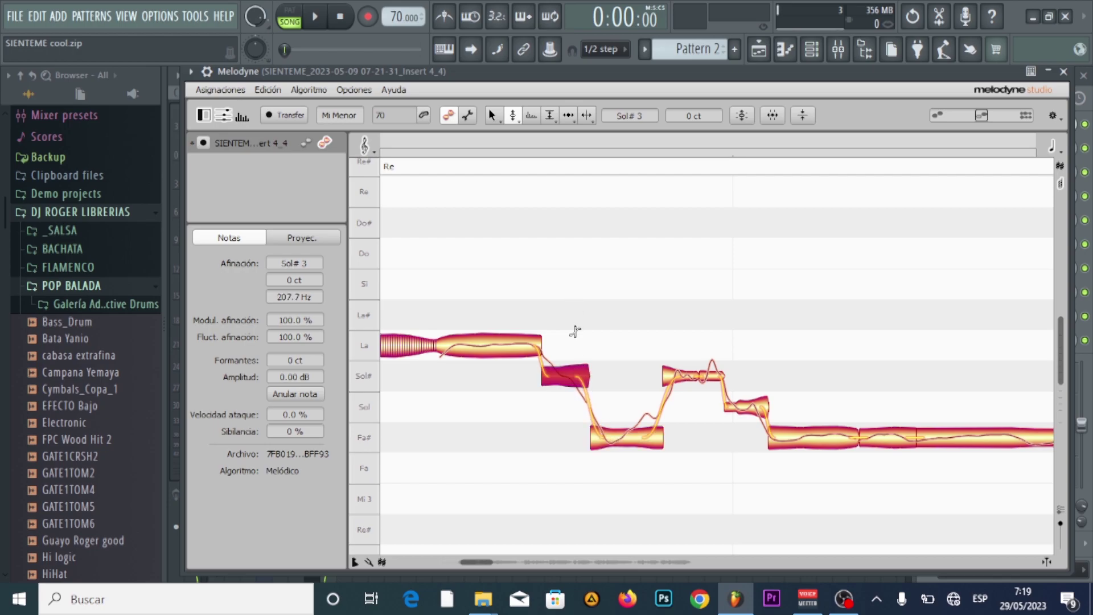
click(532, 342)
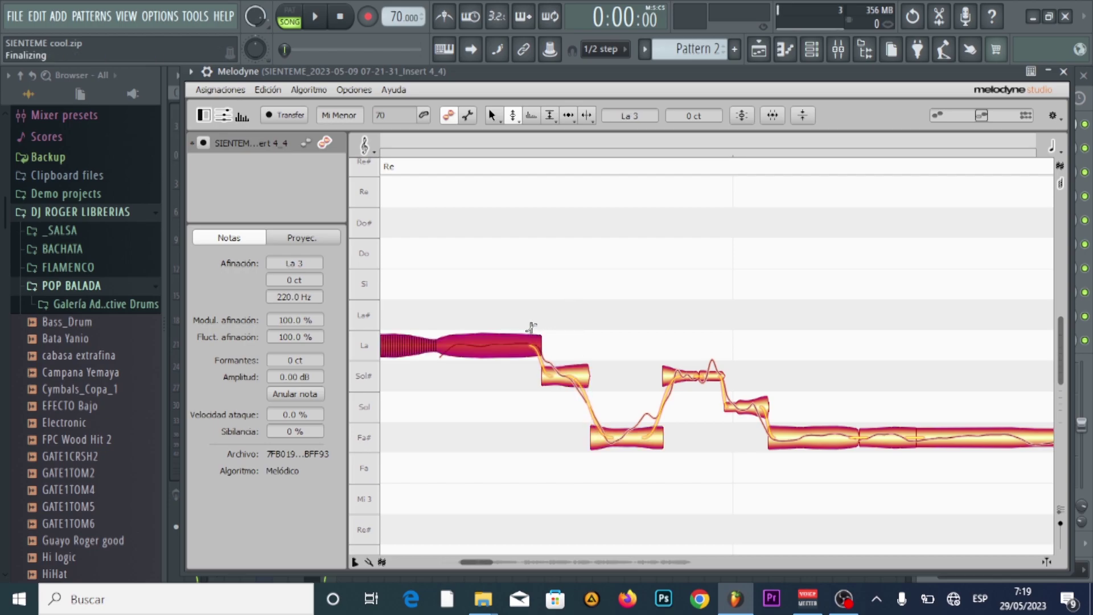
click(719, 375)
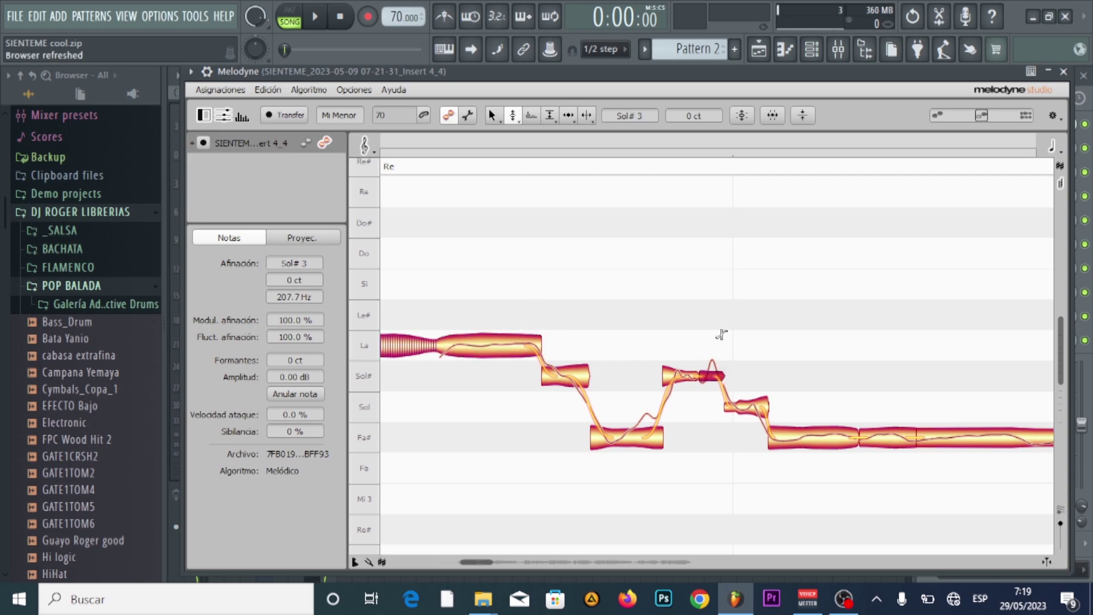
click(758, 407)
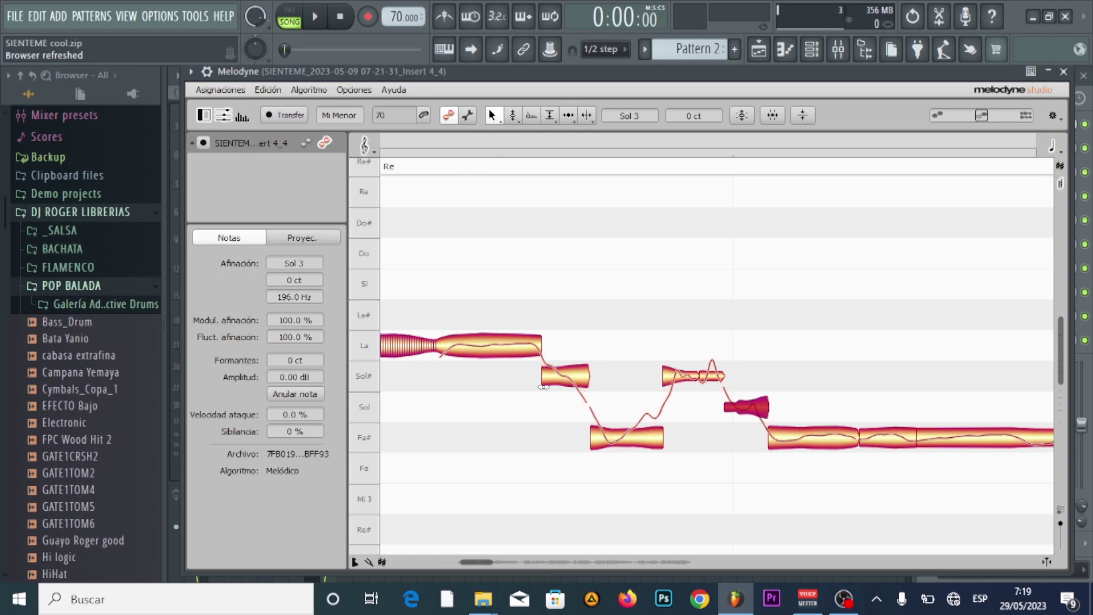
Raise the Fa# 3 note between the two Sol# 3 stretches to Sol# 3 and audition the phrase from the La 3 note.
mouse_move(626, 443)
mouse_down()
mouse_move(632, 382)
mouse_move(639, 432)
mouse_up()
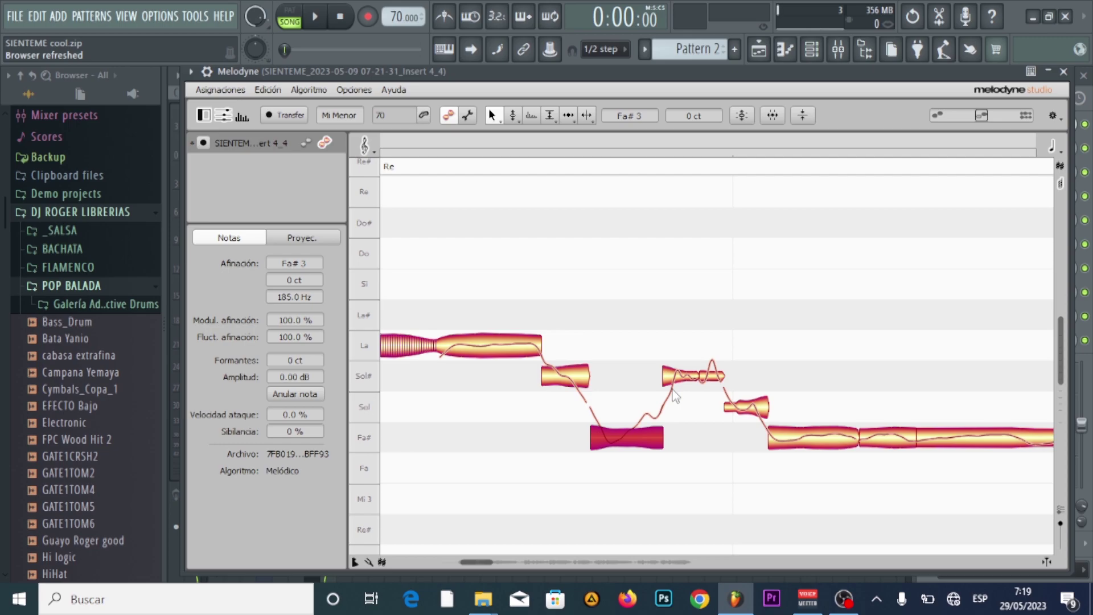
key(Up)
key(Up)
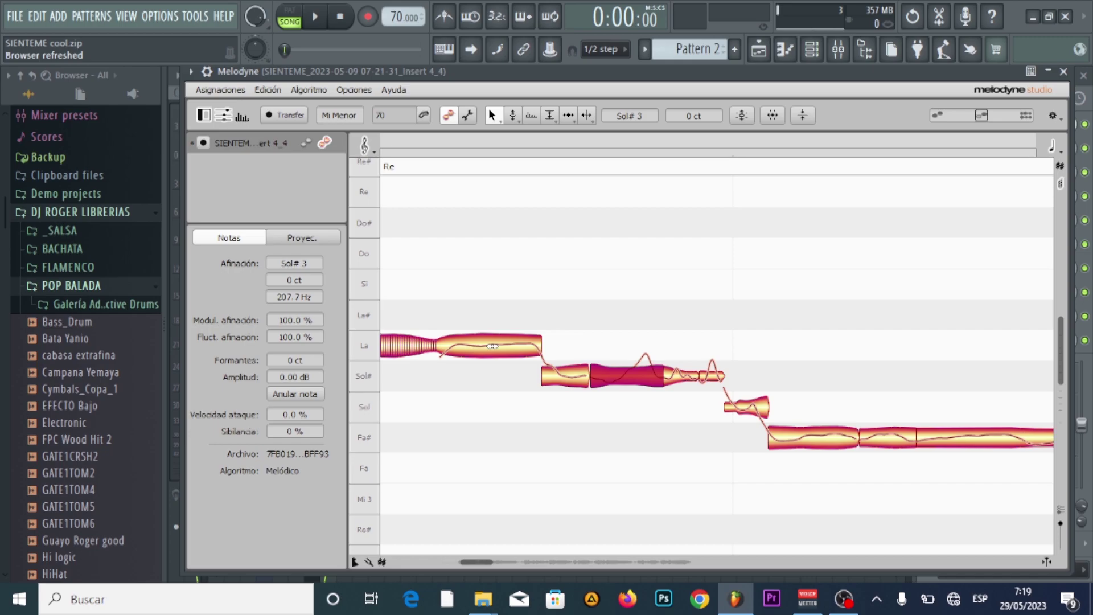
click(472, 349)
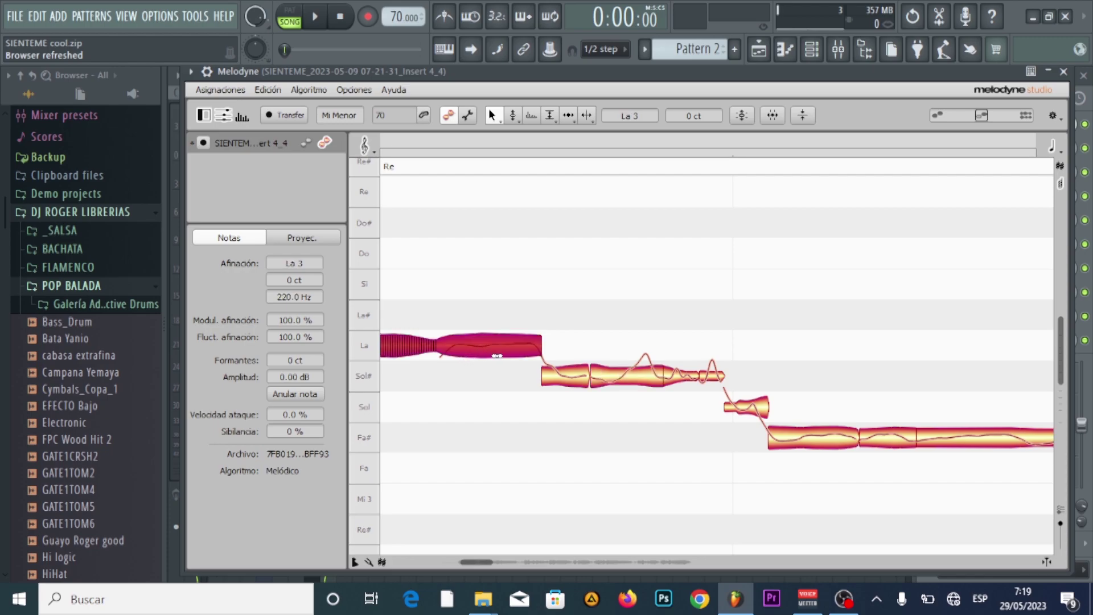
key(space)
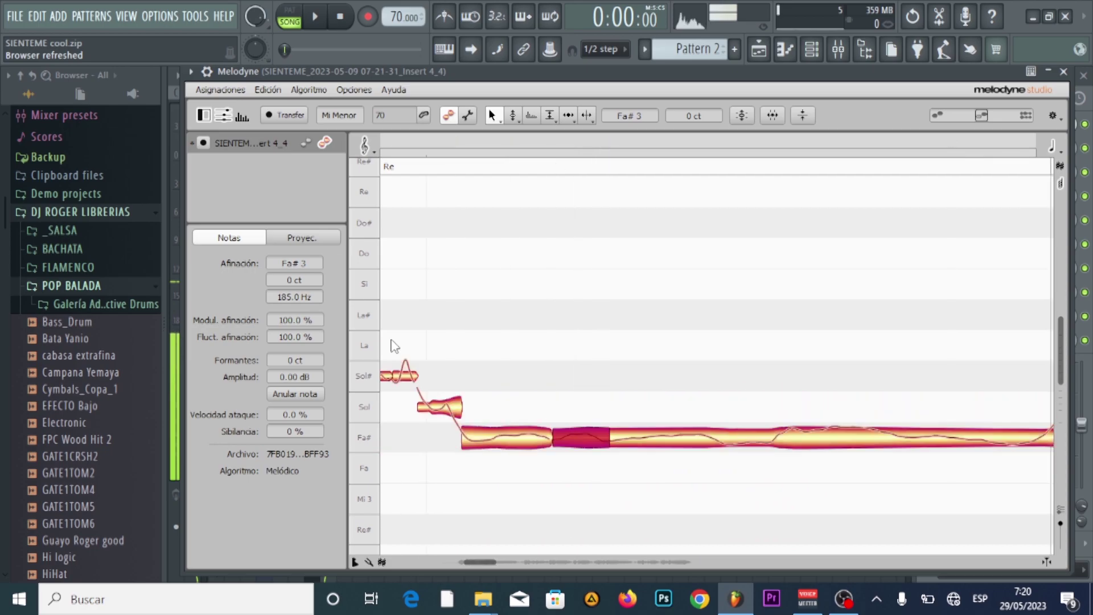
key(space)
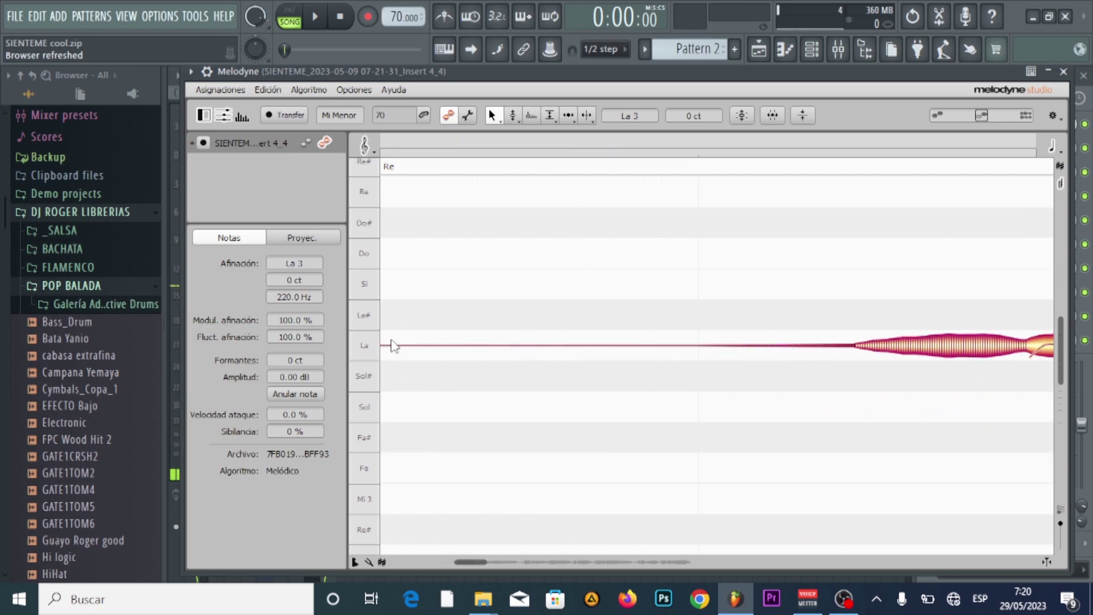
click(391, 345)
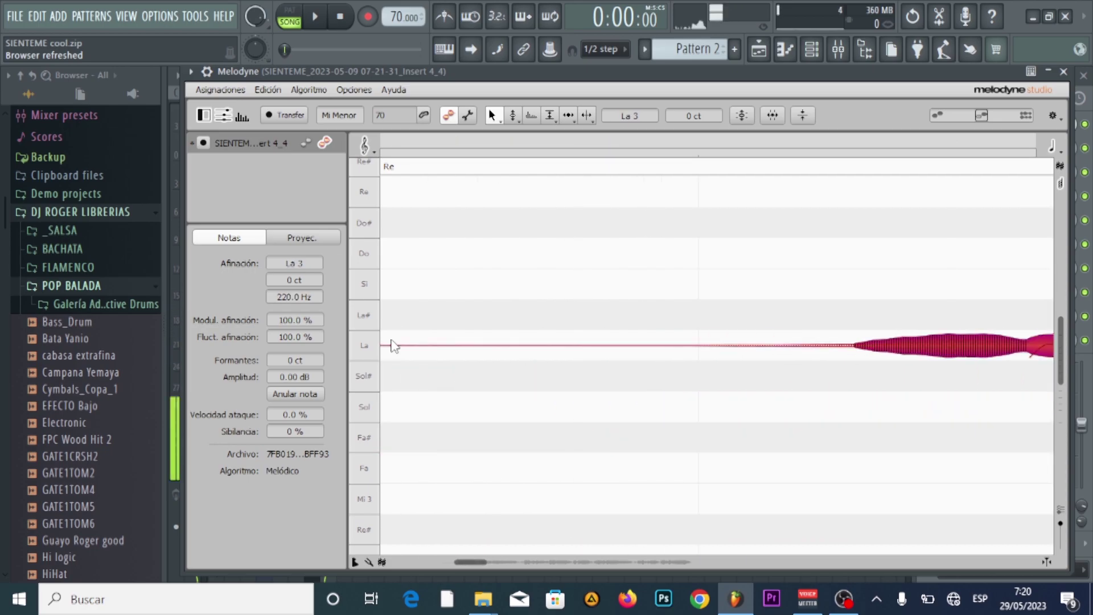
Merge the parts between the opening La 3 and the Fa# 3 stretch, then split the merged note where its pitch curve drops to Fa# 3.
right_click(447, 410)
click(463, 426)
drag(586, 483, 537, 371)
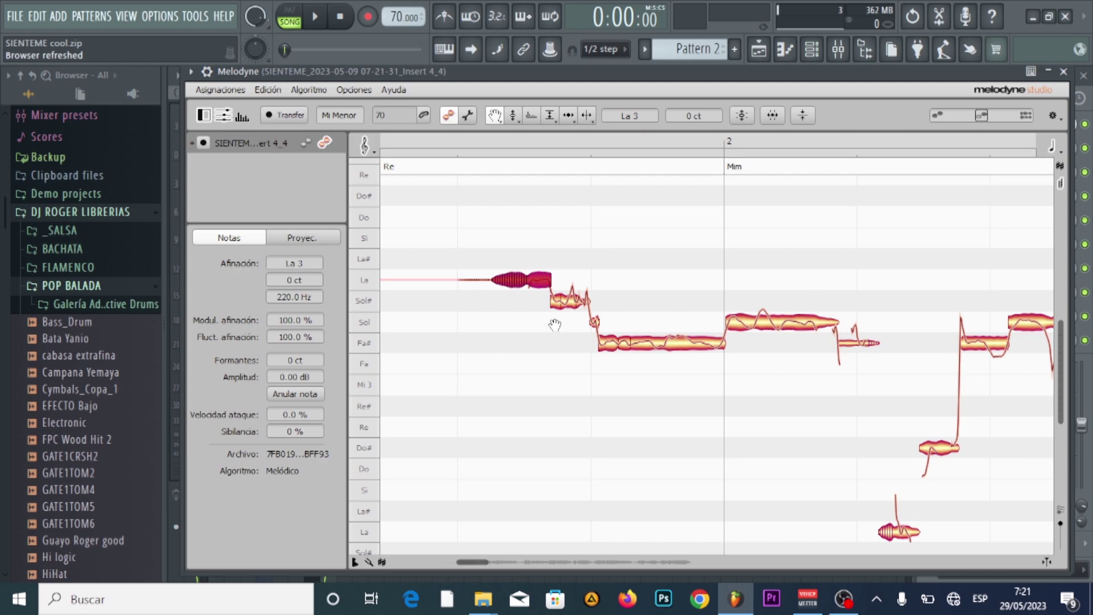
click(586, 115)
drag(555, 277, 592, 287)
double_click(595, 287)
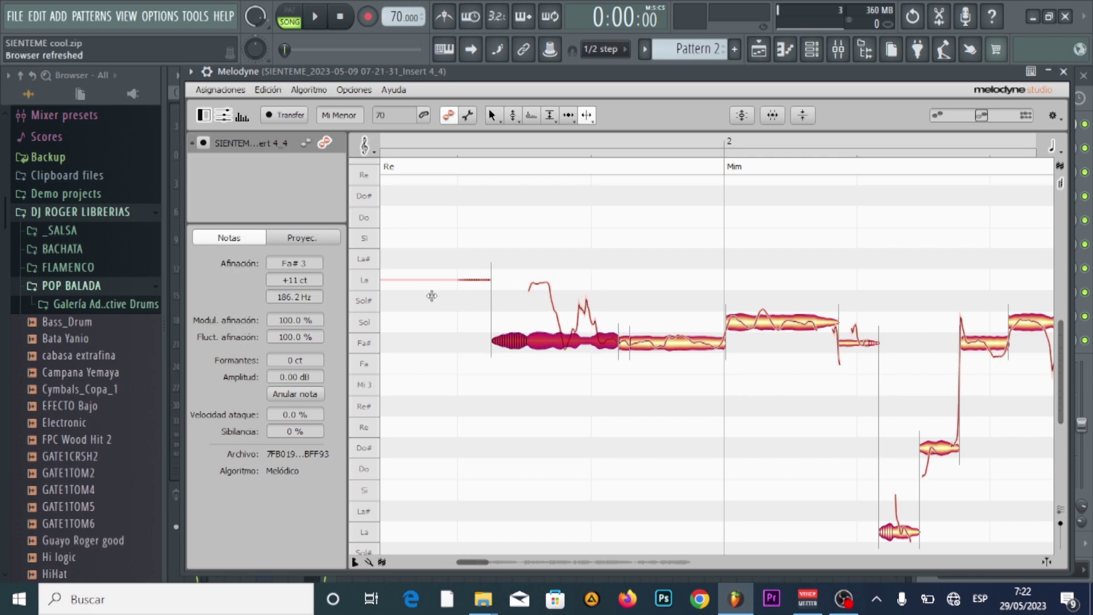
double_click(561, 335)
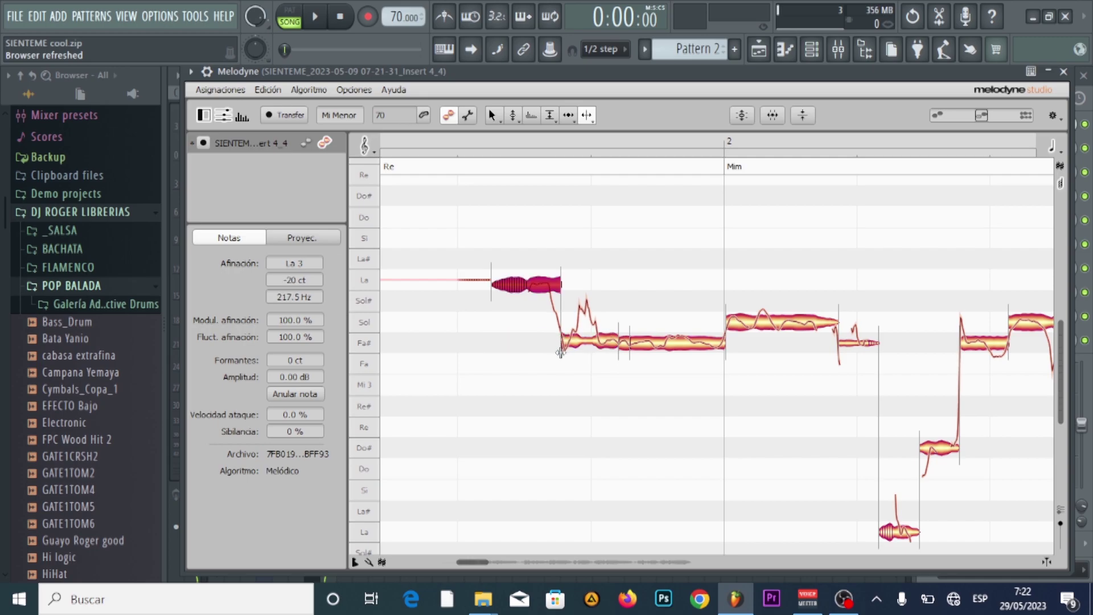
Snap the opening La 3 note and the notes after it, through the first Sol 3 note of bar 2, to 0 ct.
right_click(505, 343)
click(408, 342)
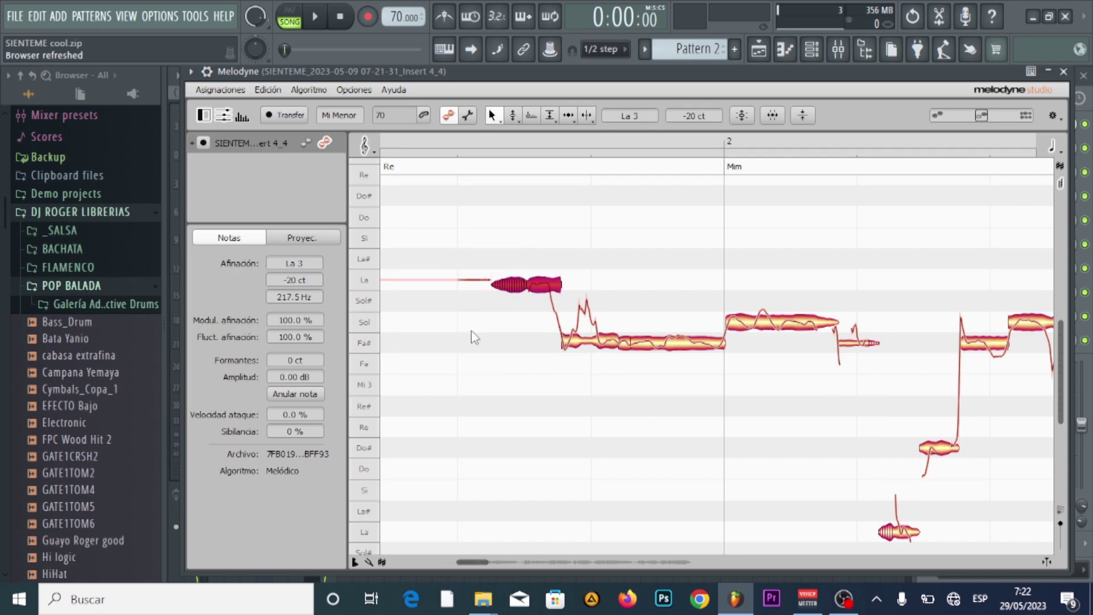
double_click(541, 283)
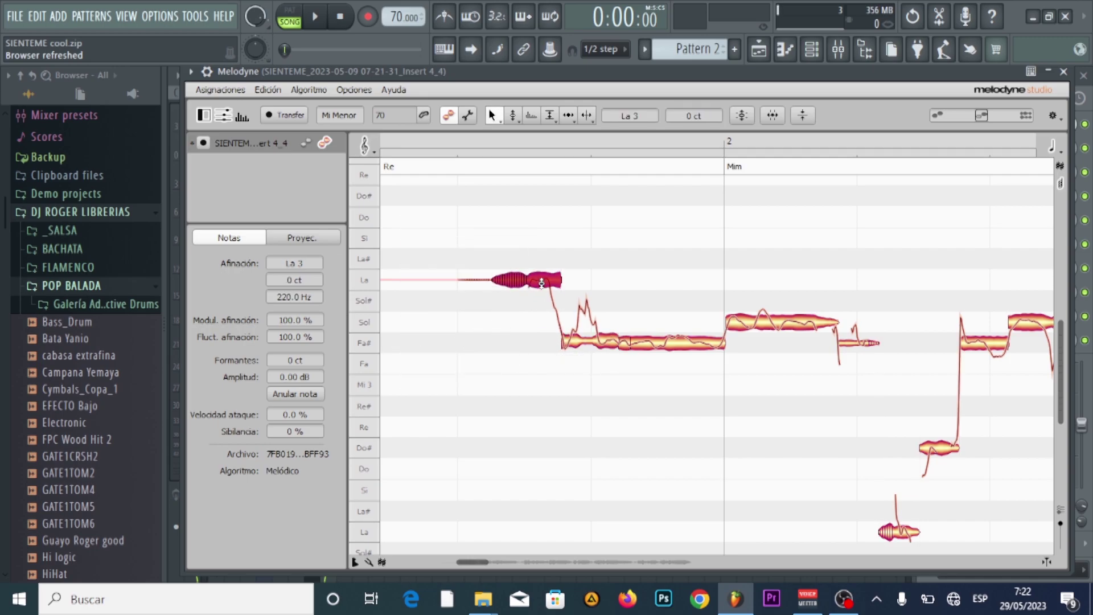
key(space)
click(593, 267)
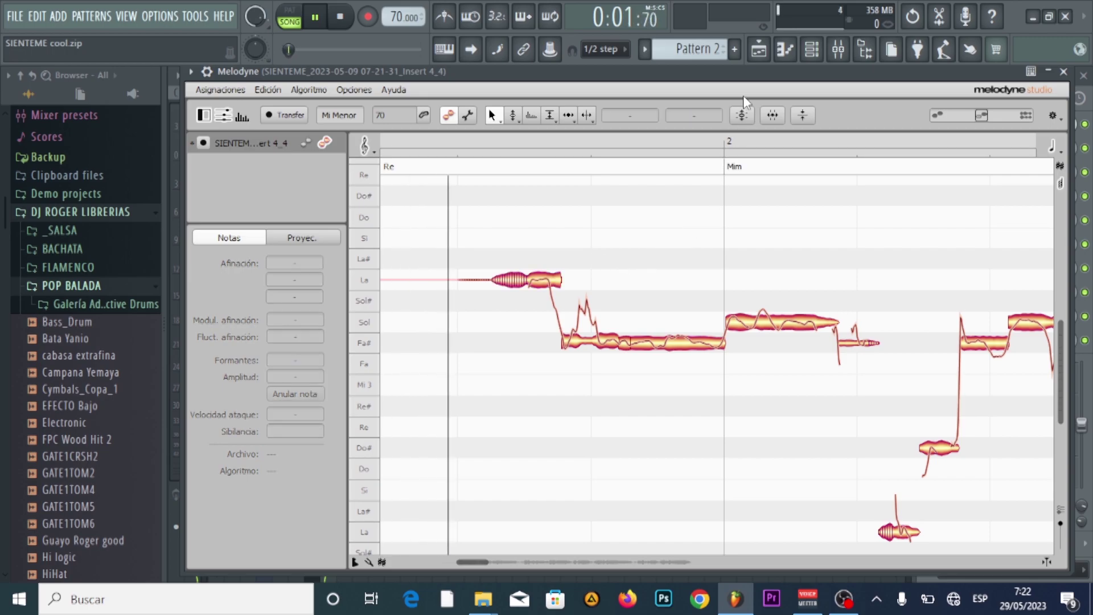
key(space)
drag(513, 229, 762, 391)
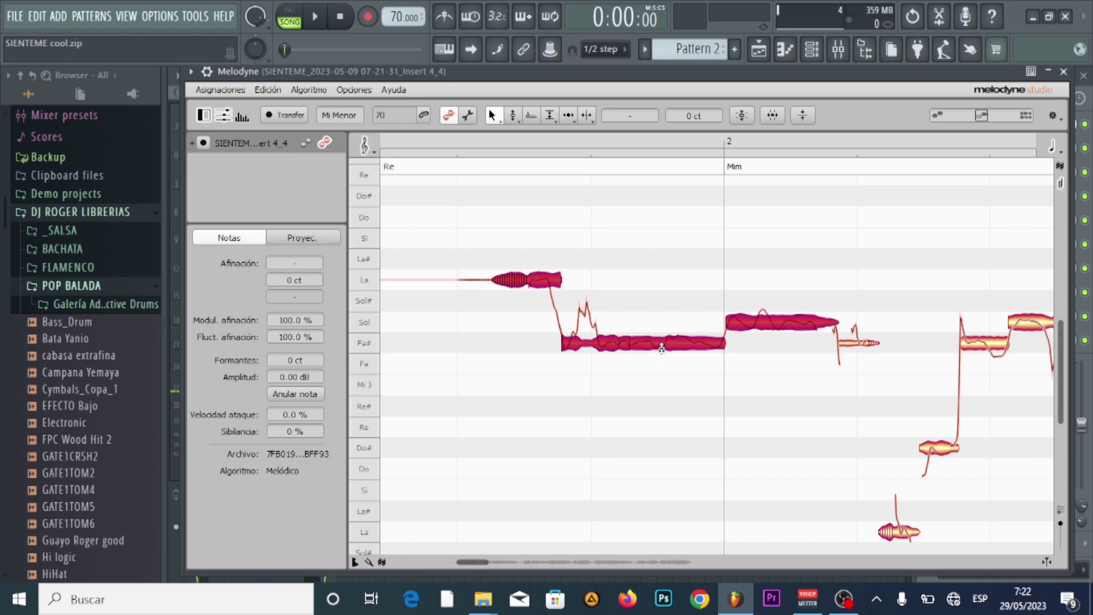
click(680, 401)
Play back the corrected opening phrase and bring the long Re 3 note at bar 3 into view.
key(space)
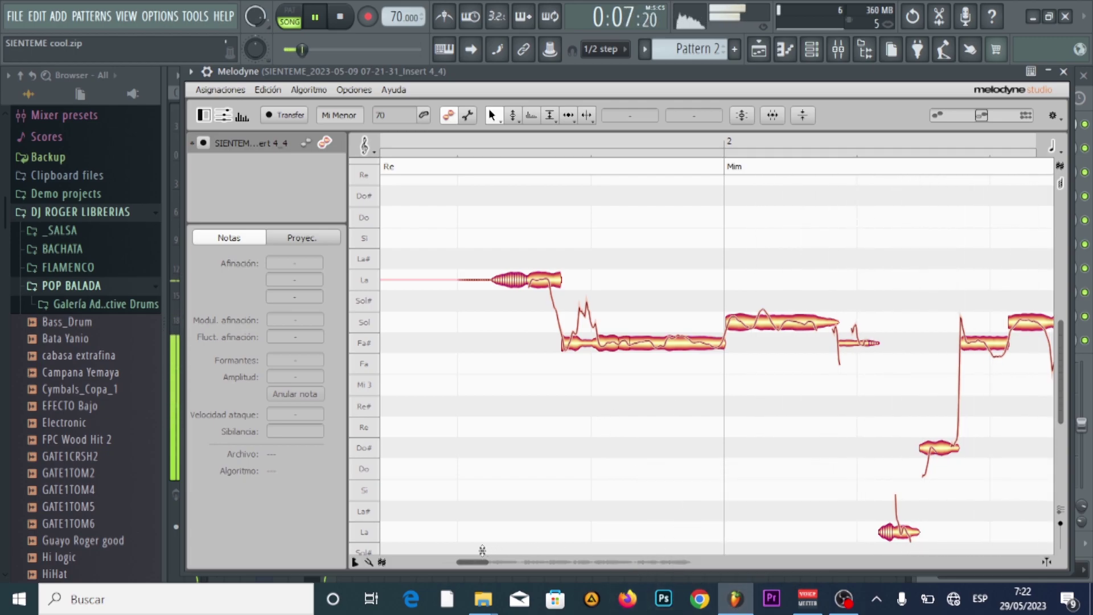
drag(472, 567, 508, 568)
key(space)
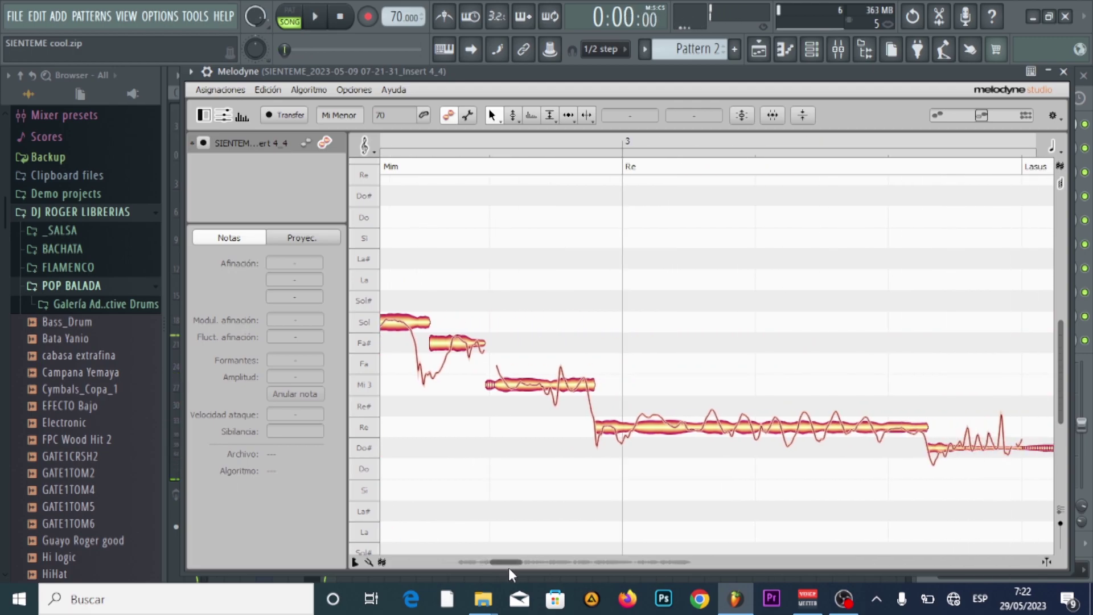
Split the long Re 3 note at bar 3 into six parts along its wavering pitch curve with the note separation tool.
right_click(562, 449)
click(655, 451)
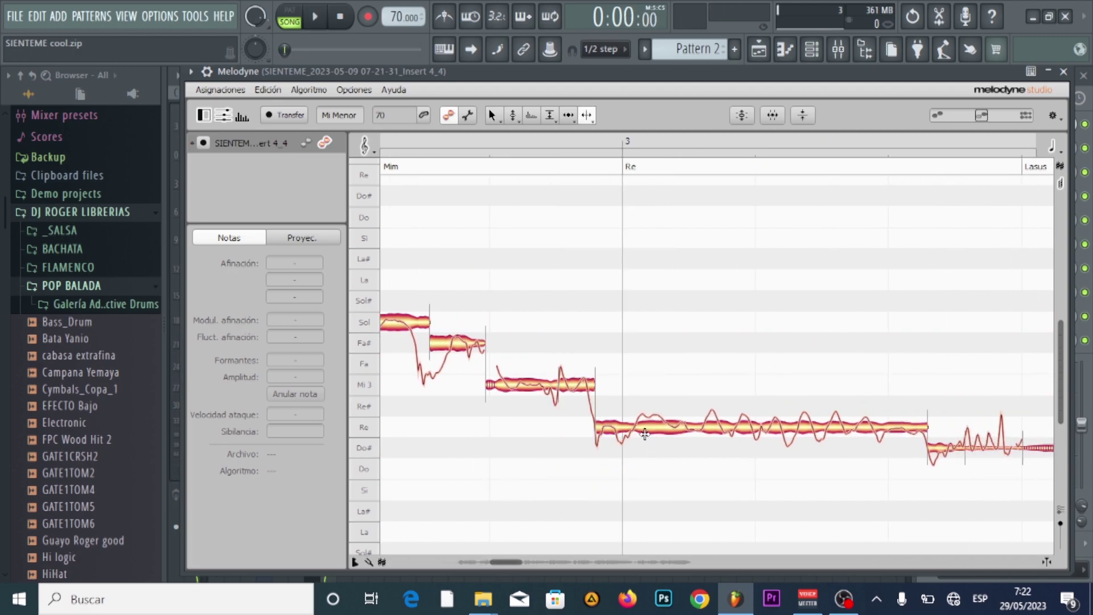
double_click(631, 432)
double_click(688, 431)
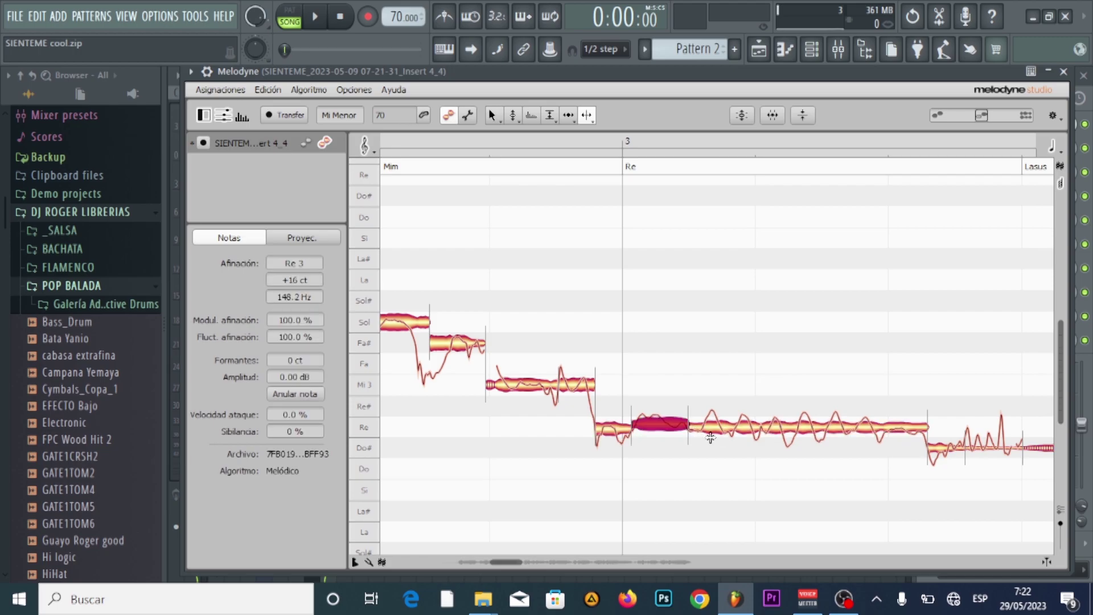
double_click(730, 432)
double_click(784, 431)
double_click(843, 429)
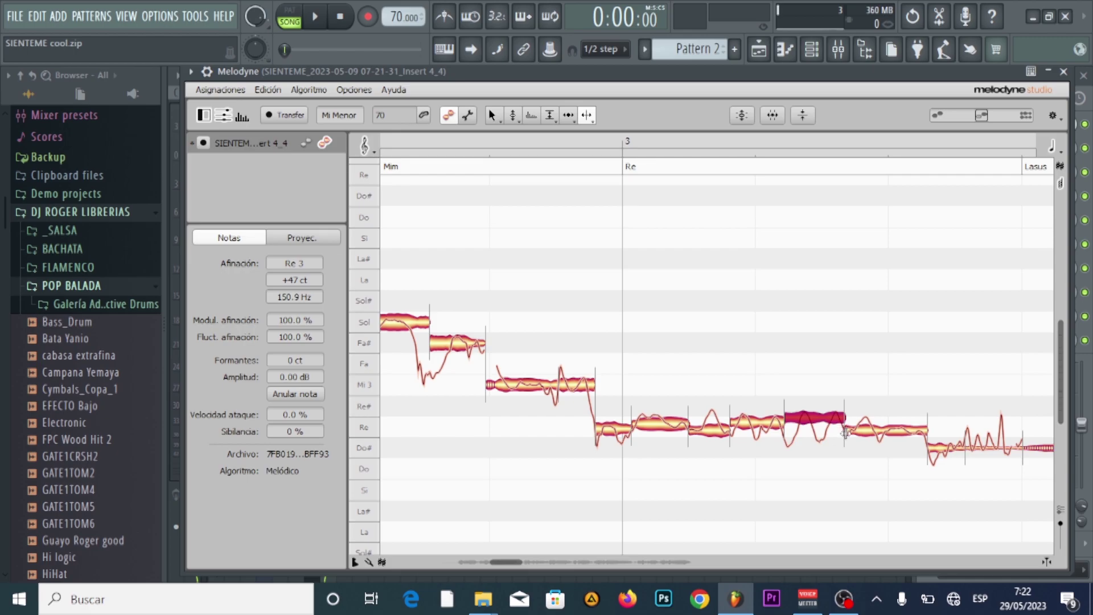
Select the split parts of the long Re 3 note with the main tool and snap them to Re 3 at 0 ct.
right_click(555, 344)
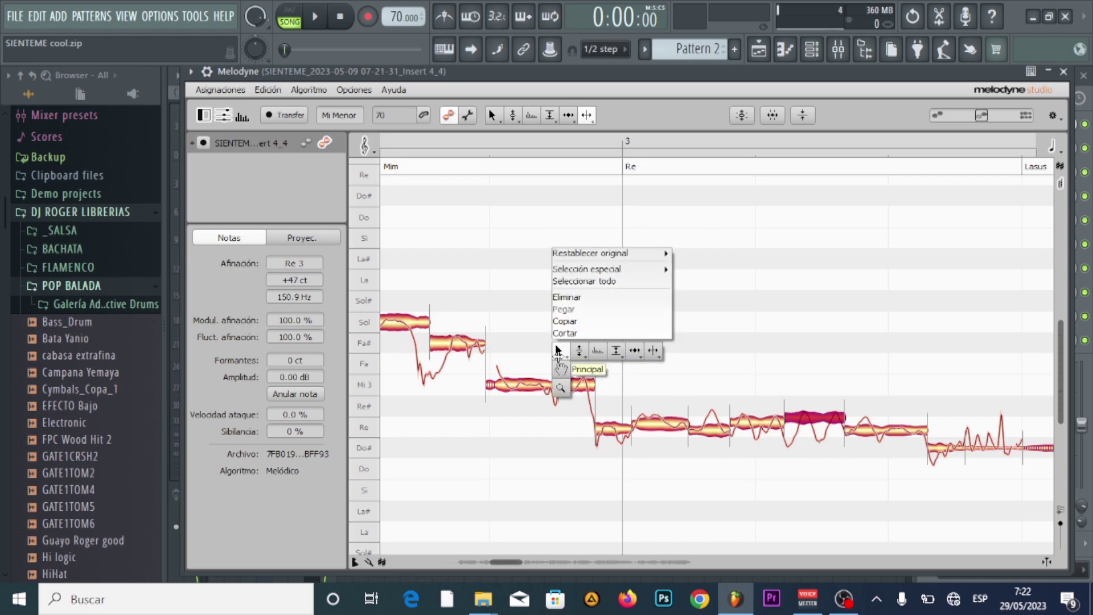
click(558, 348)
drag(620, 405, 1037, 500)
double_click(897, 436)
click(892, 469)
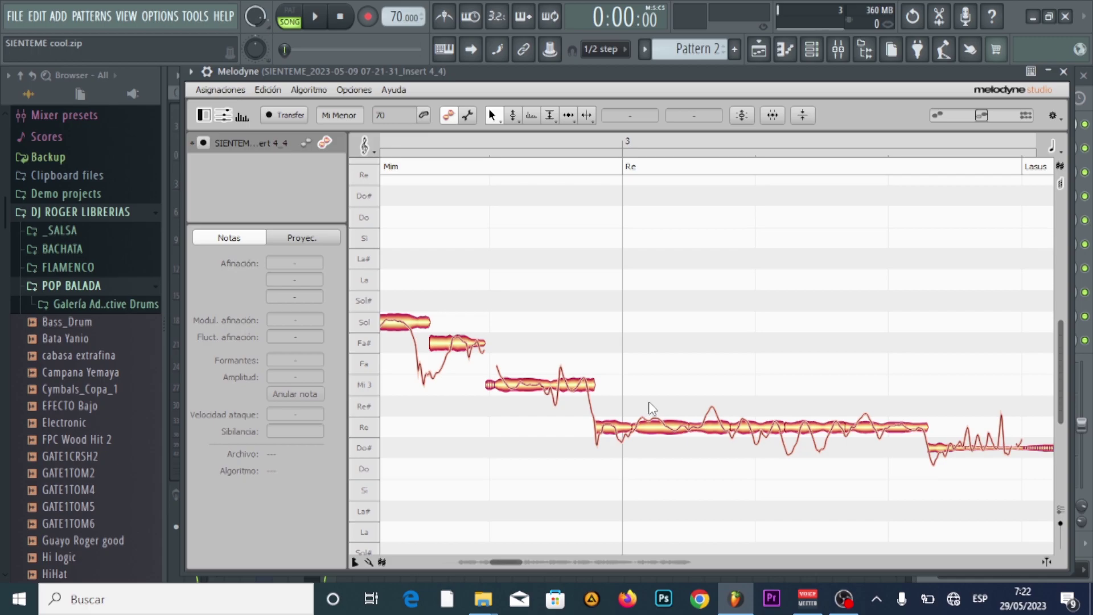
Reduce the pitch modulation of all the Re 3 parts at bar 3 to 41% and return to the main tool.
drag(612, 389, 929, 515)
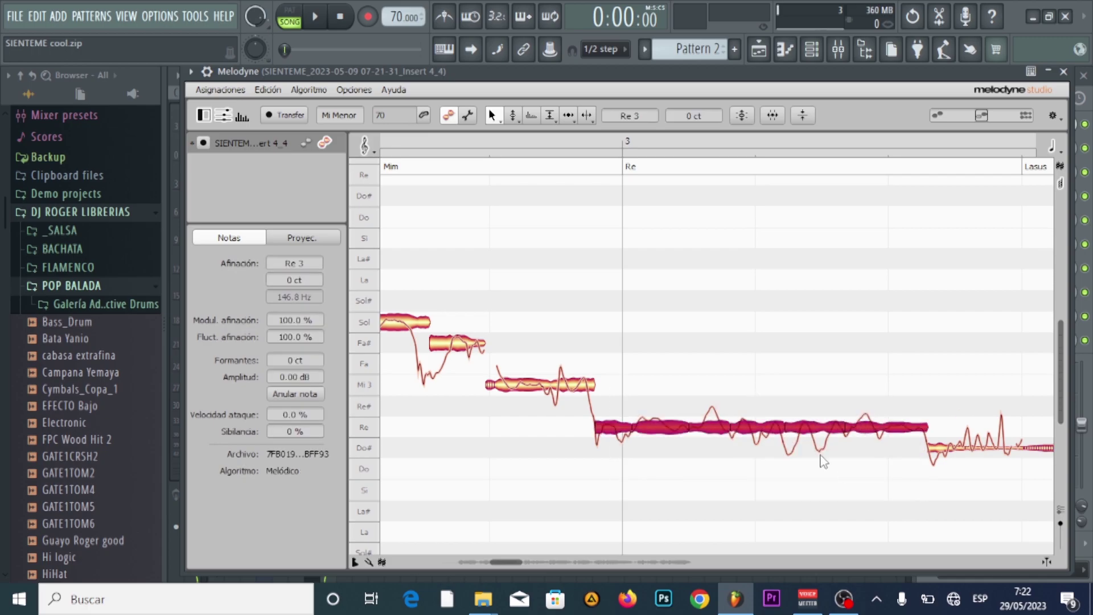
right_click(757, 432)
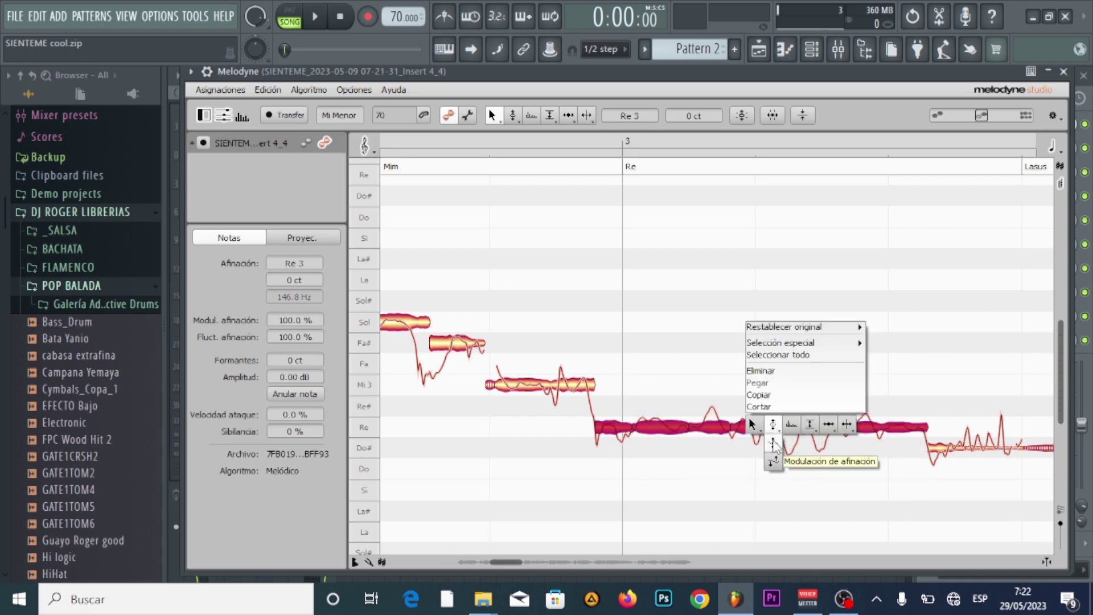
click(774, 445)
drag(717, 429, 723, 475)
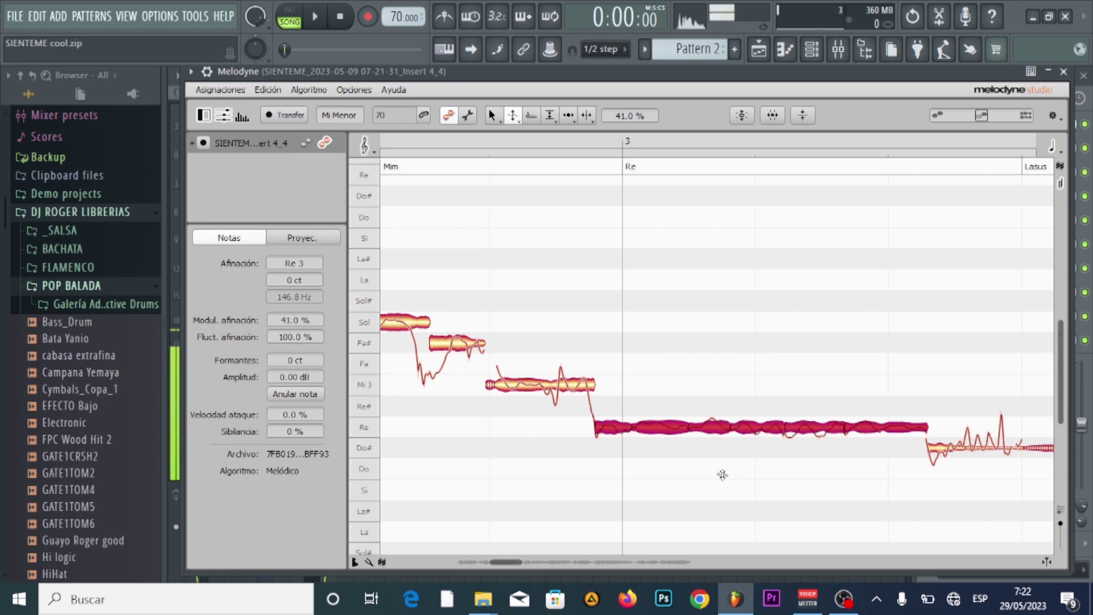
right_click(709, 419)
click(690, 417)
click(692, 383)
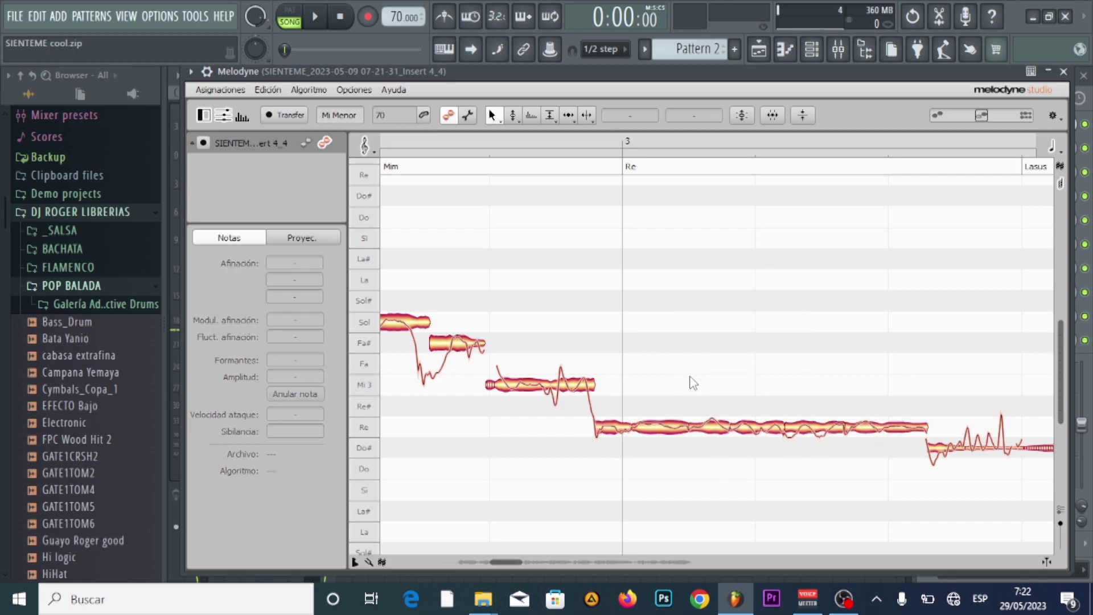
Play back the song through bar 3 to hear the corrected Re 3 note, with bars 2 and 3 in view.
key(space)
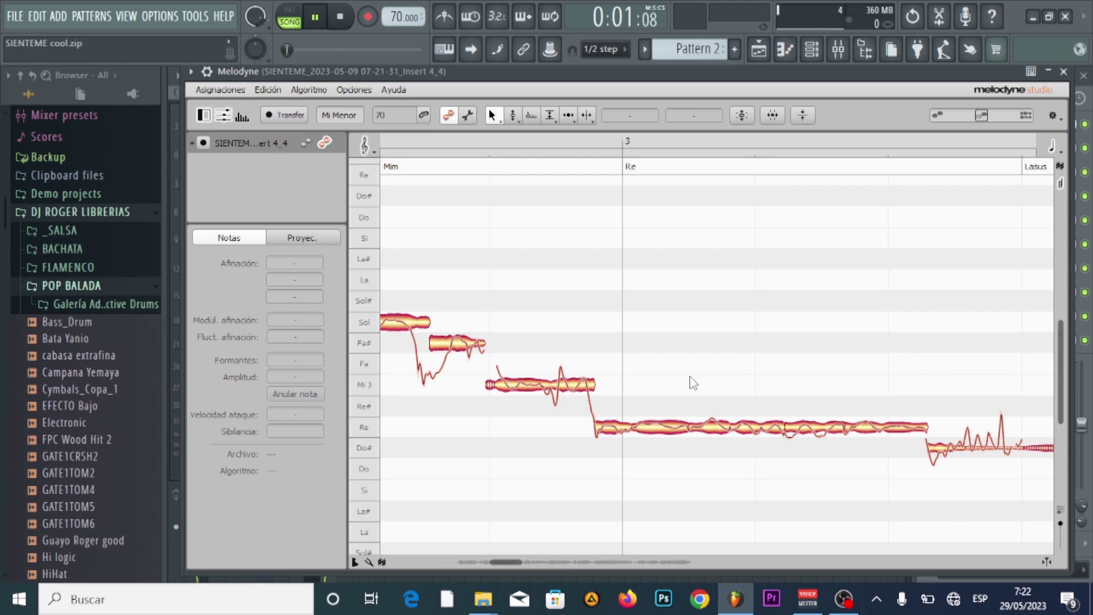
scroll(512, 563, down, 1)
mouse_move(512, 562)
mouse_down()
mouse_move(528, 567)
mouse_move(497, 562)
mouse_up()
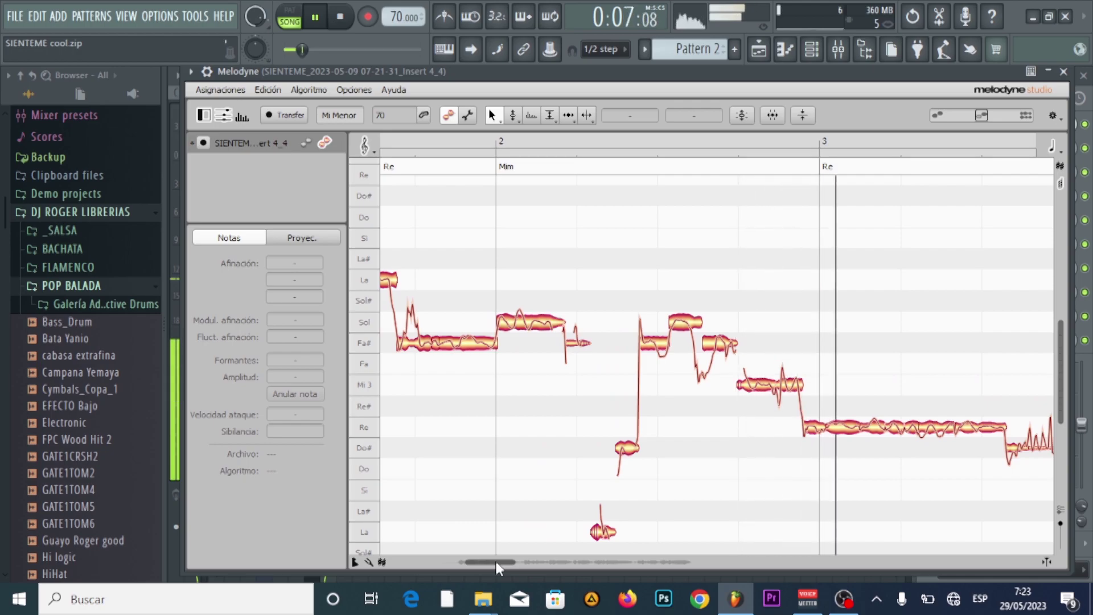
key(space)
Split the Fa#, Sol and Fa# notes in the second half of bar 2 into two parts each with the note separation tool.
right_click(576, 493)
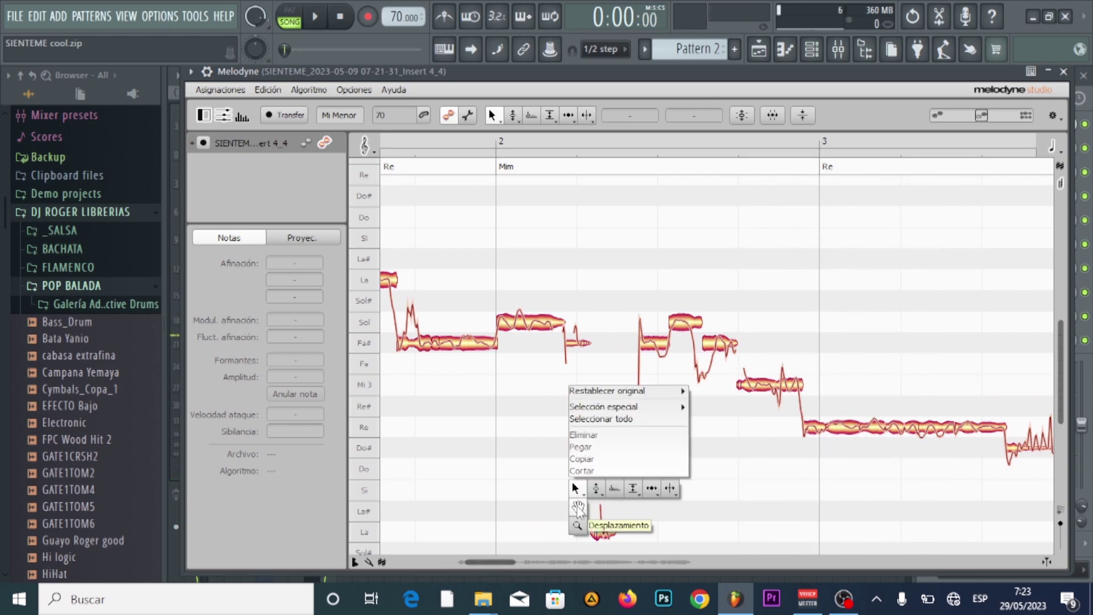
click(578, 527)
click(652, 479)
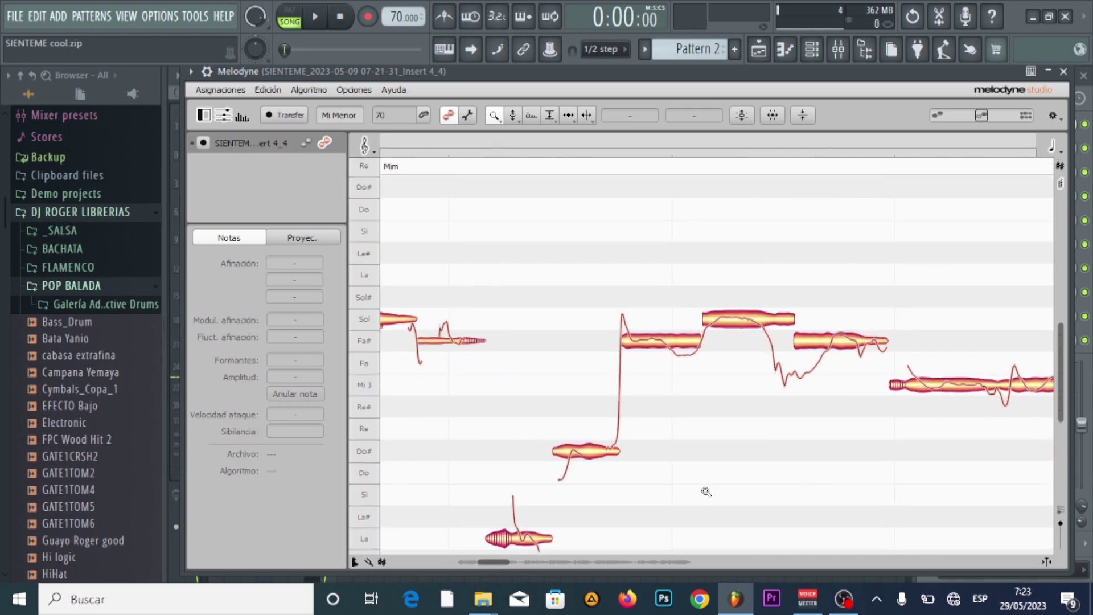
right_click(696, 472)
click(692, 432)
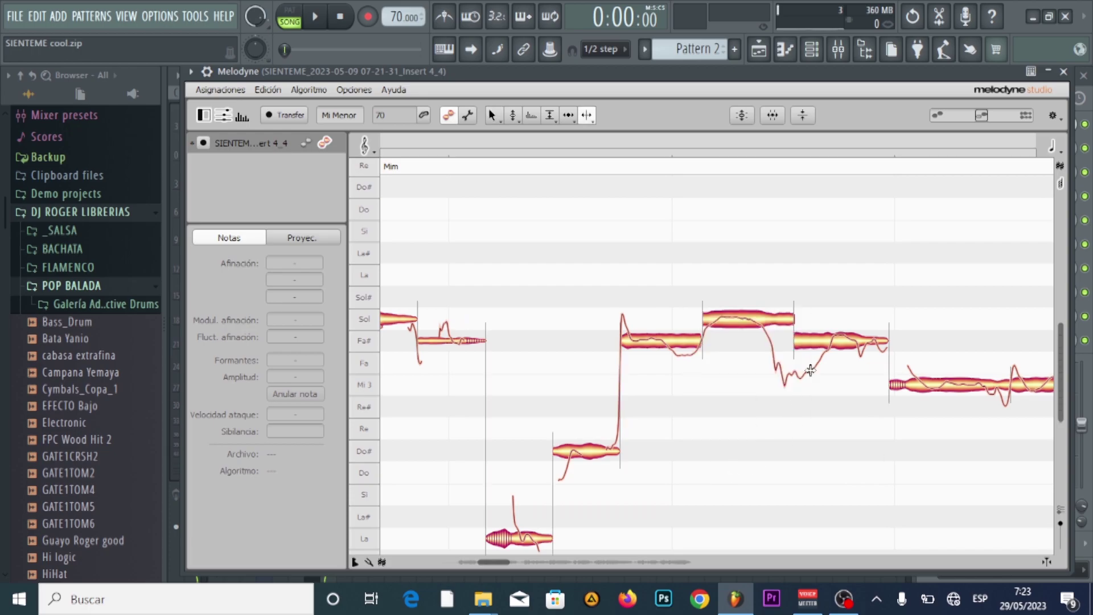
double_click(830, 344)
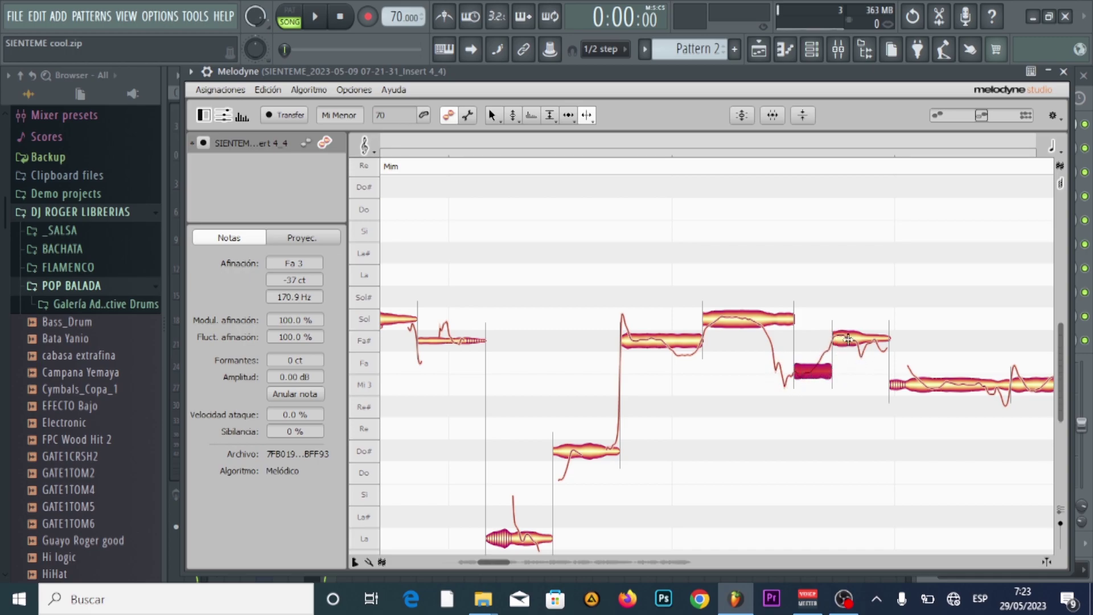
double_click(767, 317)
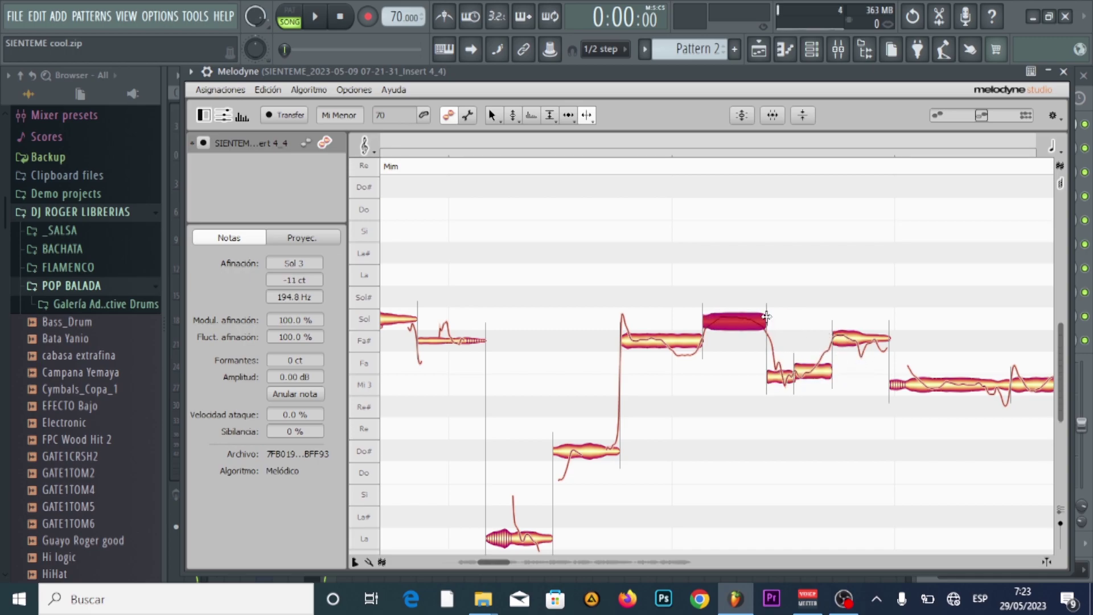
double_click(664, 341)
Select the six split parts in bar 2 with the main tool and snap them to Fa#, Fa, Sol, Mi, Fa and Fa#.
right_click(615, 374)
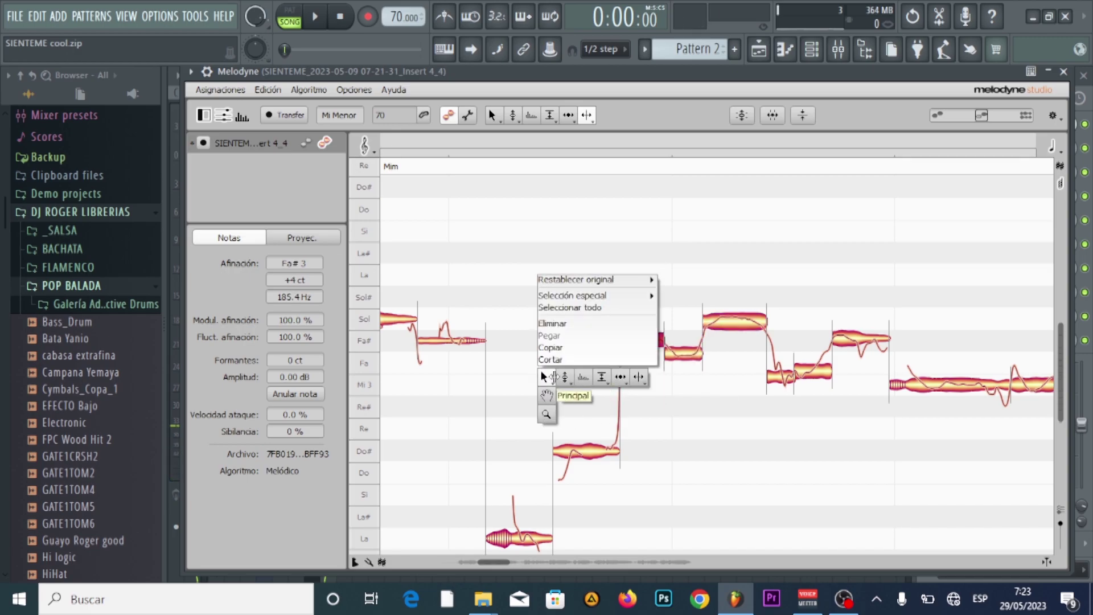
click(615, 374)
drag(612, 263, 889, 441)
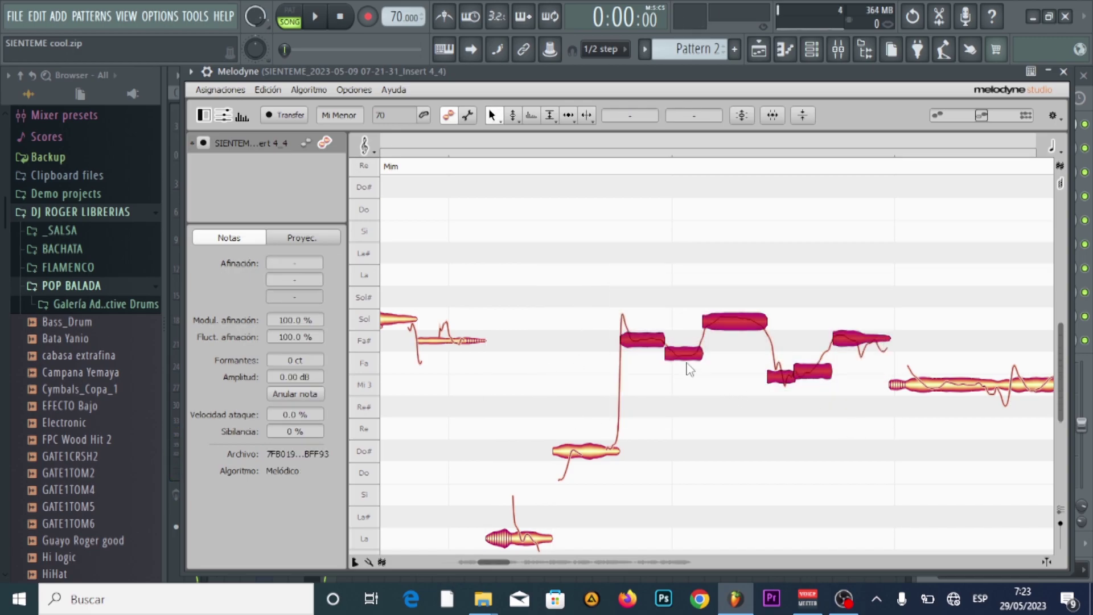
double_click(649, 340)
click(672, 405)
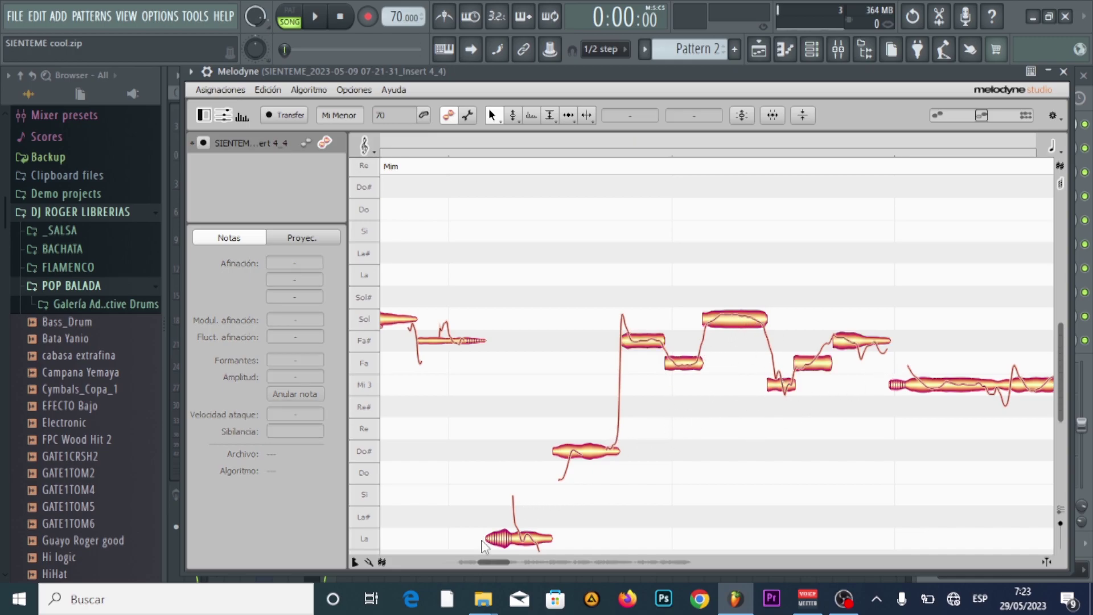
Split the Sol 3 note at the start of bar 2 into three parts around its pitch peak with the note separation tool.
drag(497, 562, 483, 562)
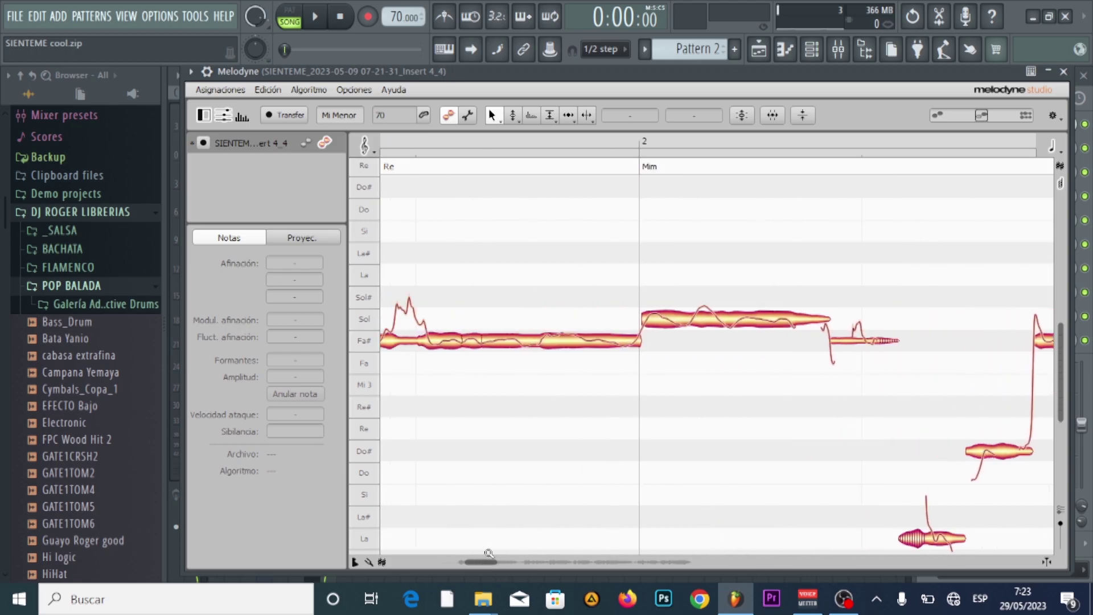
right_click(604, 387)
click(702, 390)
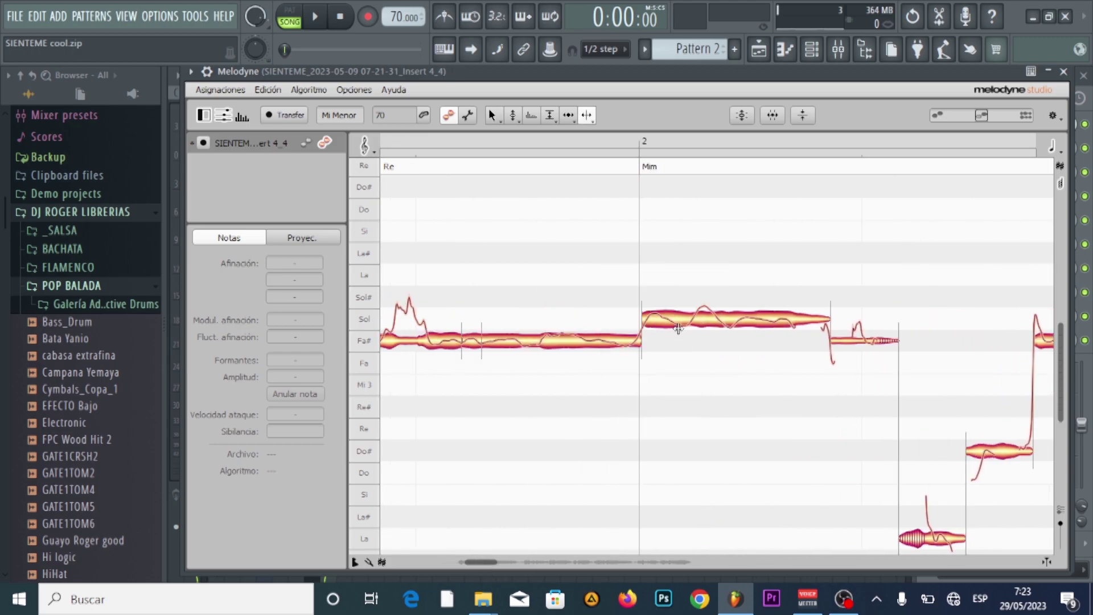
click(689, 321)
click(731, 323)
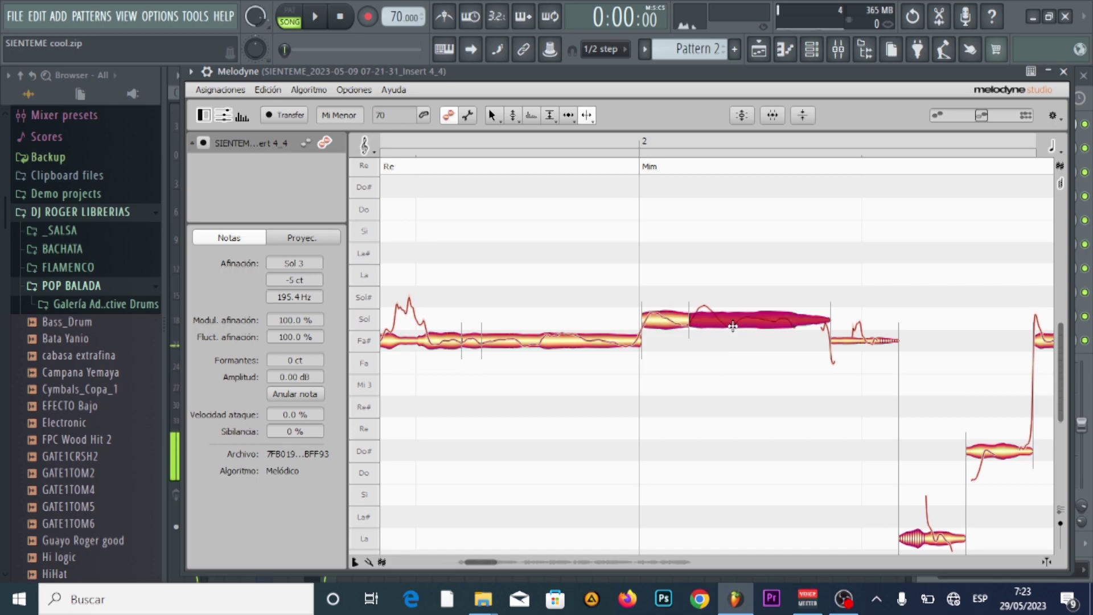
double_click(731, 322)
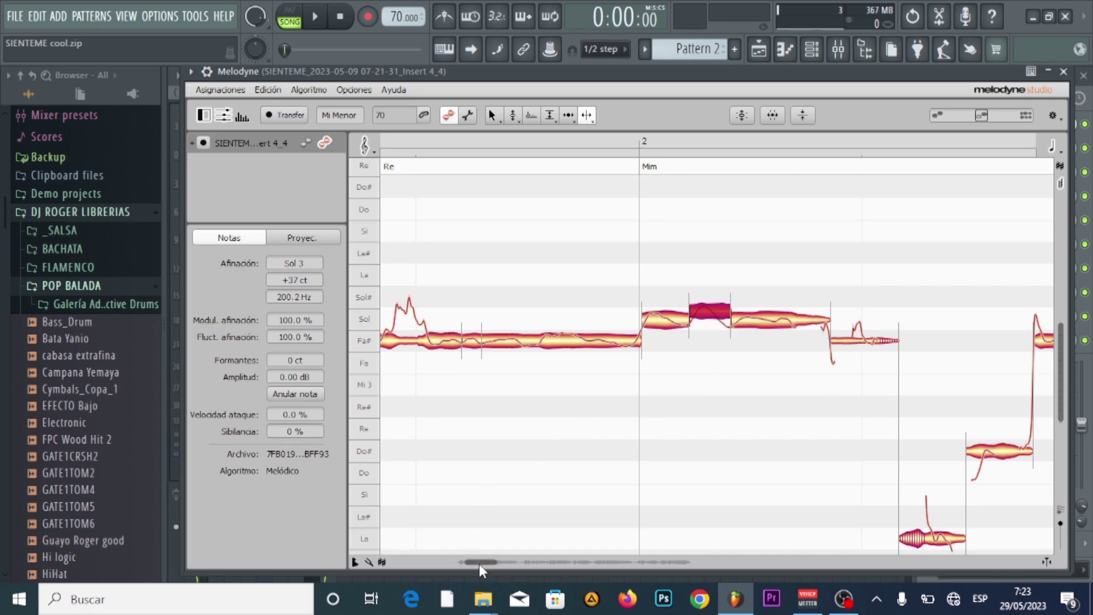
drag(479, 563, 472, 562)
right_click(509, 401)
mouse_move(471, 395)
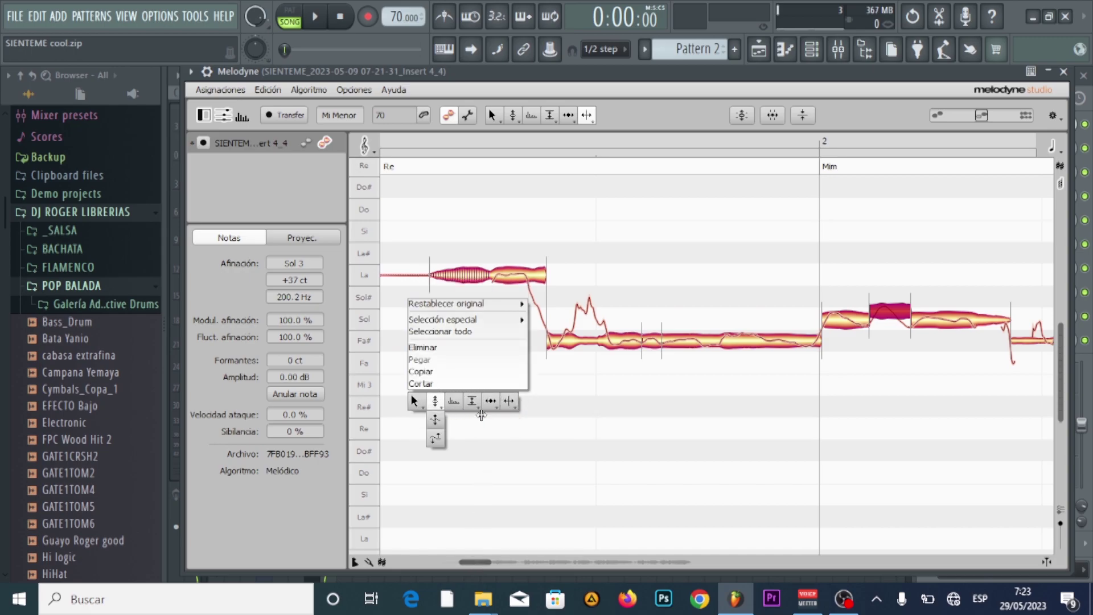
key(Escape)
right_click(546, 405)
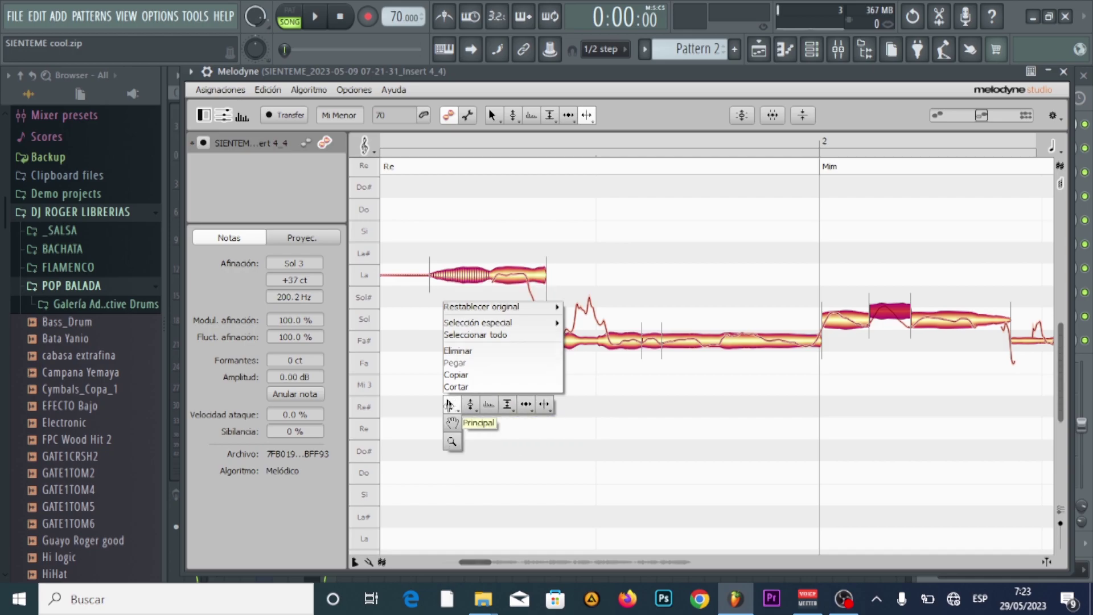
click(450, 405)
click(595, 438)
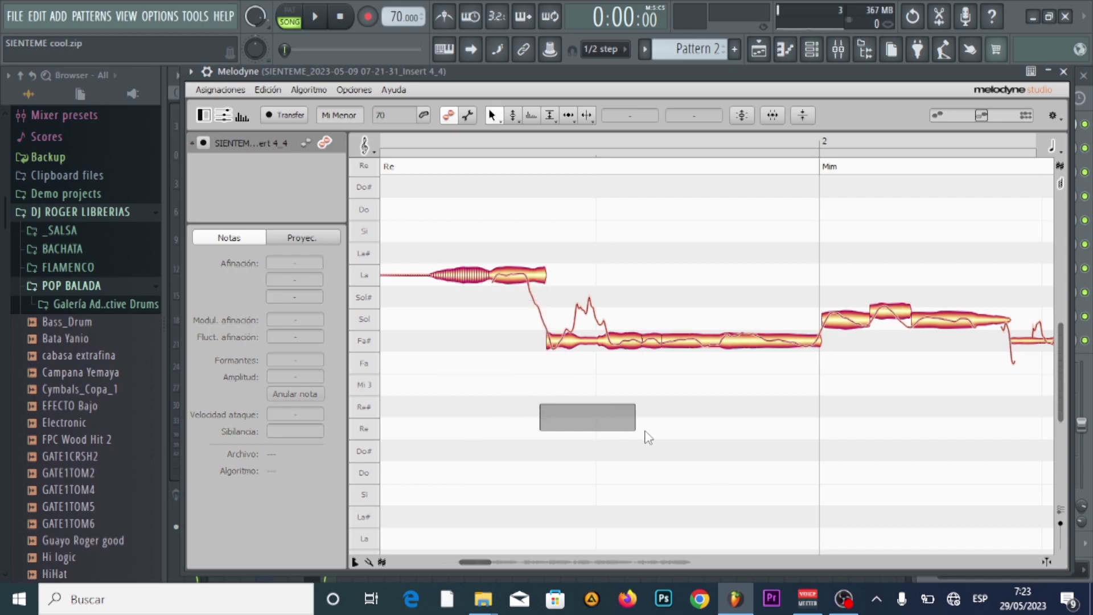
Split the Fa# 3 note after the La in bar 1 before and after its raised pitch curve with the note separation tool.
right_click(485, 392)
mouse_move(485, 399)
click(487, 430)
drag(590, 439, 623, 488)
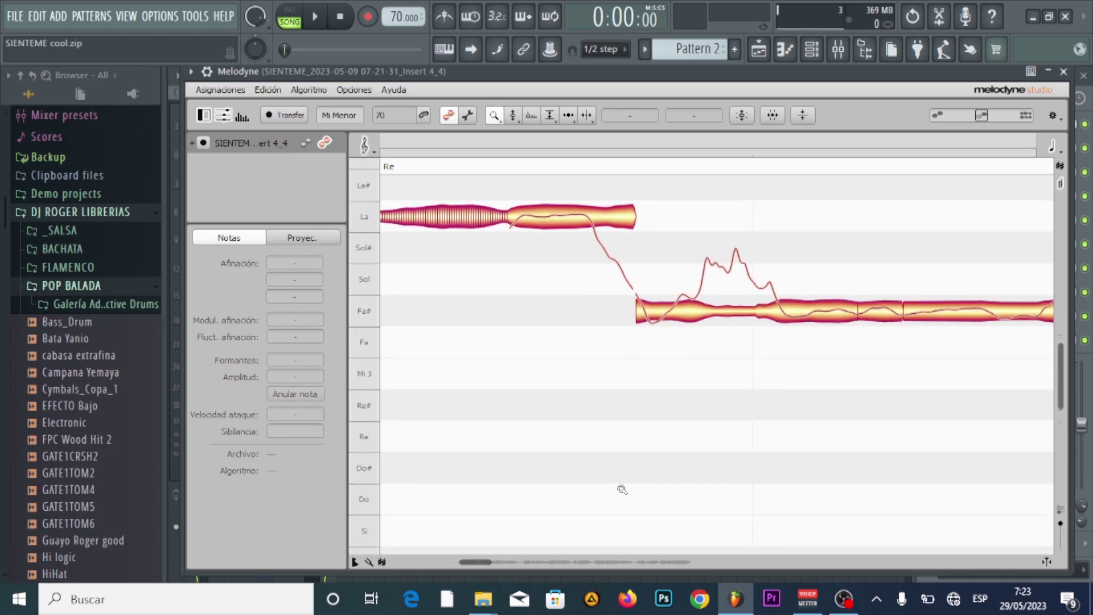
right_click(644, 421)
click(642, 384)
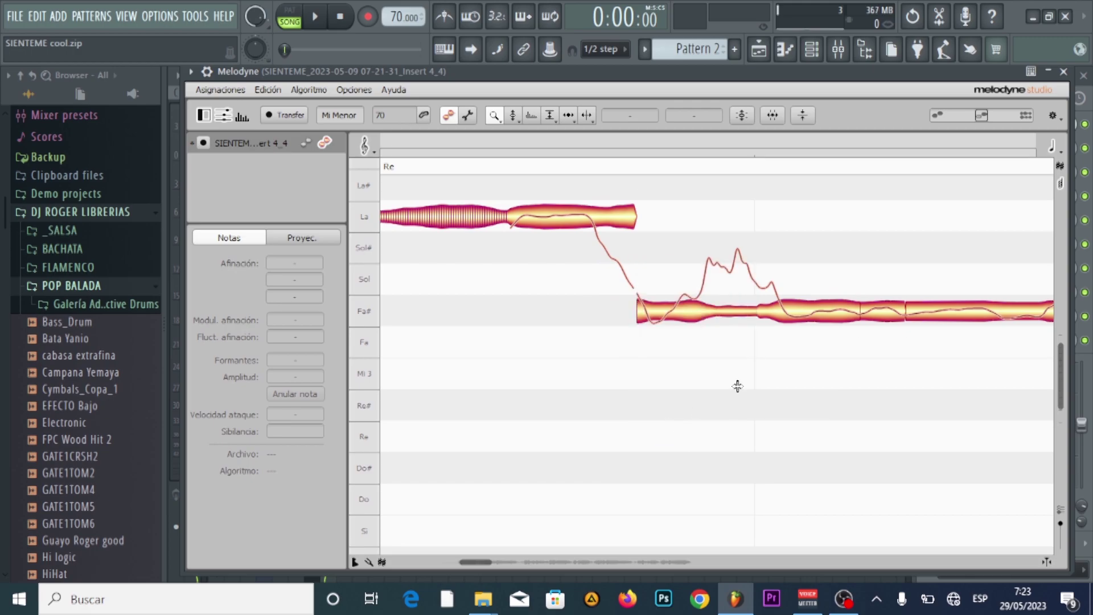
click(693, 308)
double_click(697, 308)
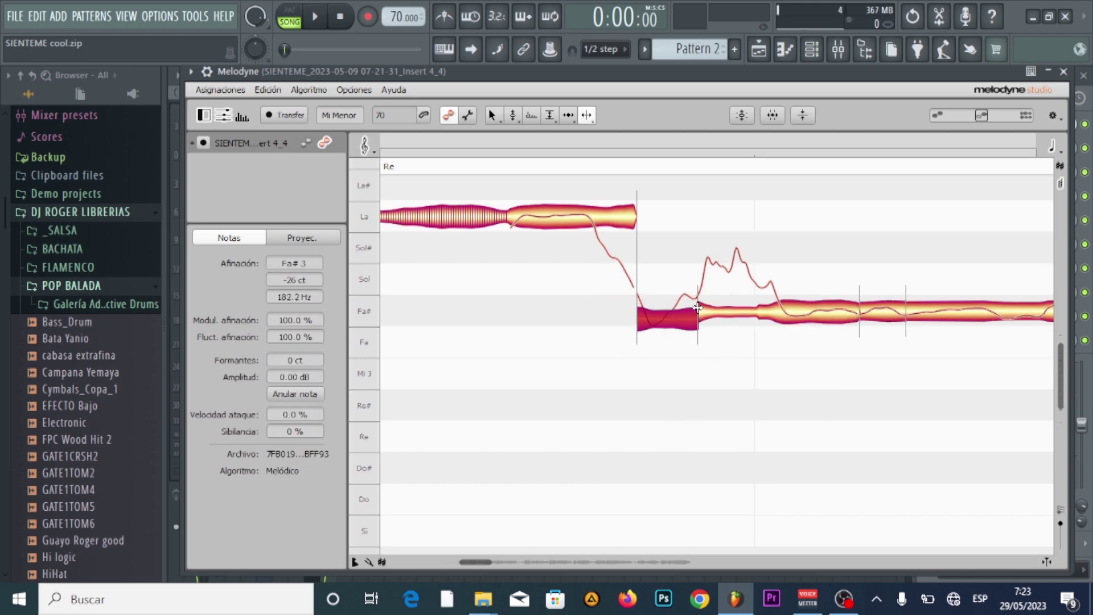
double_click(782, 314)
drag(758, 315, 757, 265)
Snap the first split part in bar 1 to Fa# 3, the middle part to Sol and the following part to Fa# 3.
right_click(627, 341)
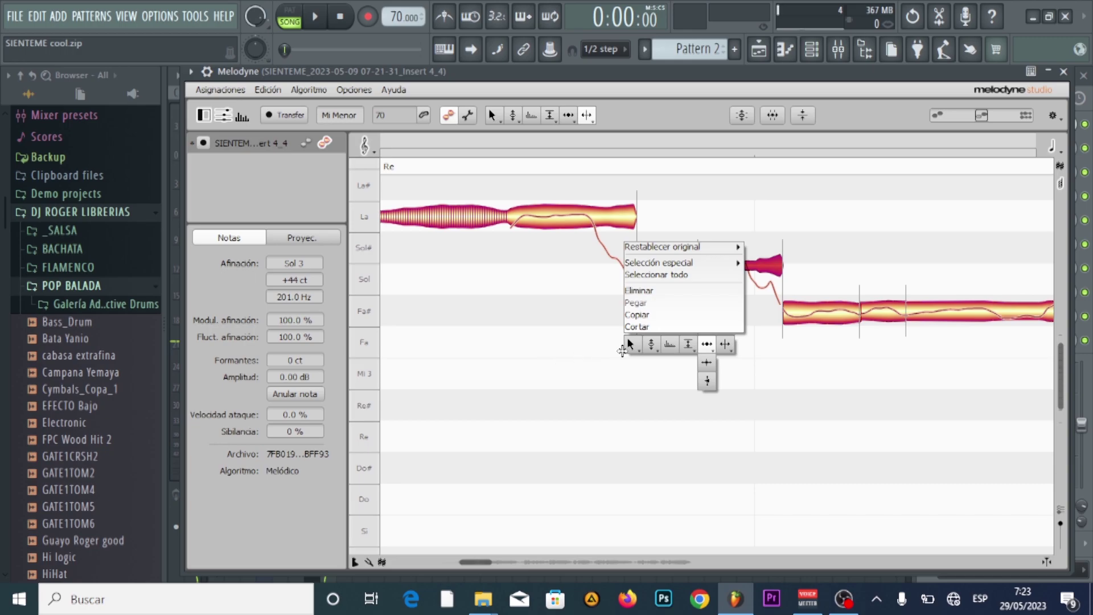
click(627, 345)
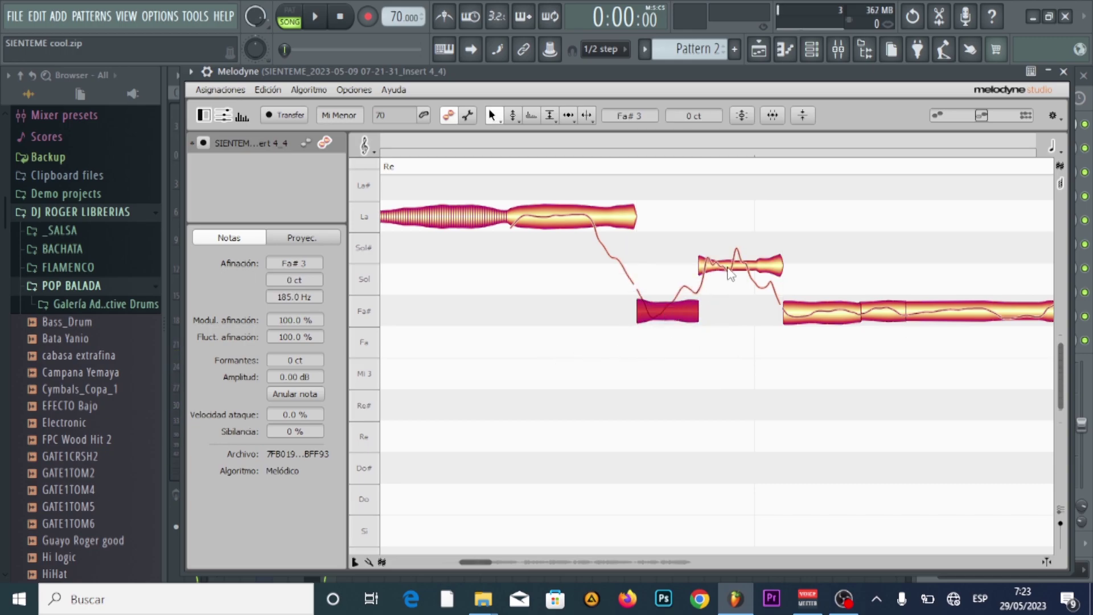
drag(731, 274, 731, 287)
click(827, 323)
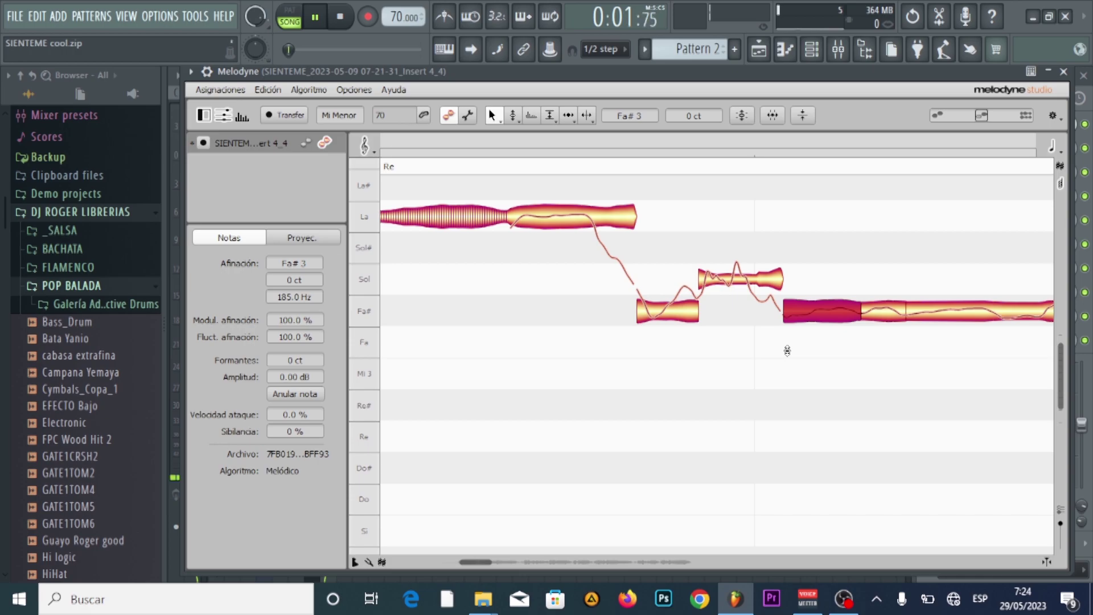
Play back the song to hear the corrected notes in bar 1, with bars 1 and 2 in view.
click(781, 391)
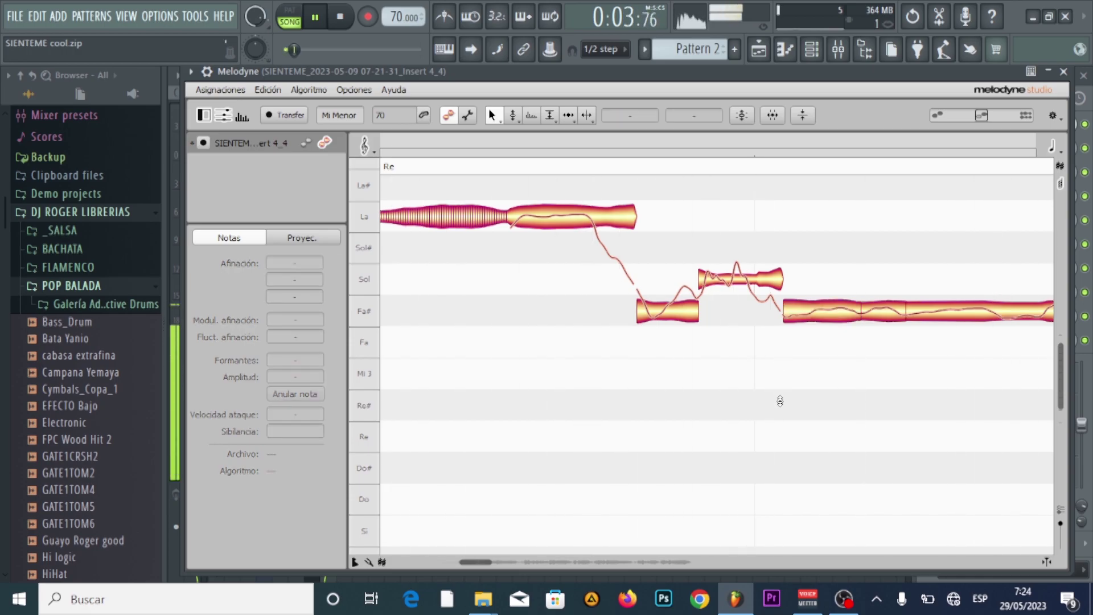
right_click(764, 336)
click(769, 426)
click(824, 474)
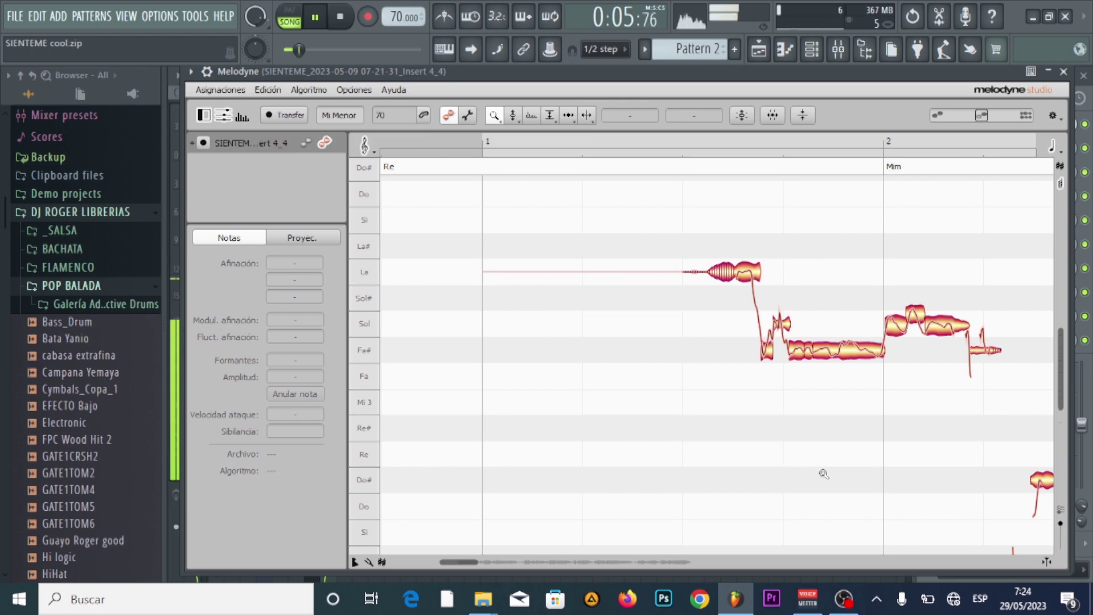
key(space)
Return to the main tool and try selecting the notes from bar 2 into bar 4.
right_click(847, 454)
click(847, 454)
right_click(886, 392)
click(887, 392)
right_click(864, 275)
click(866, 269)
right_click(870, 275)
click(877, 251)
scroll(923, 330, right, 5)
click(974, 410)
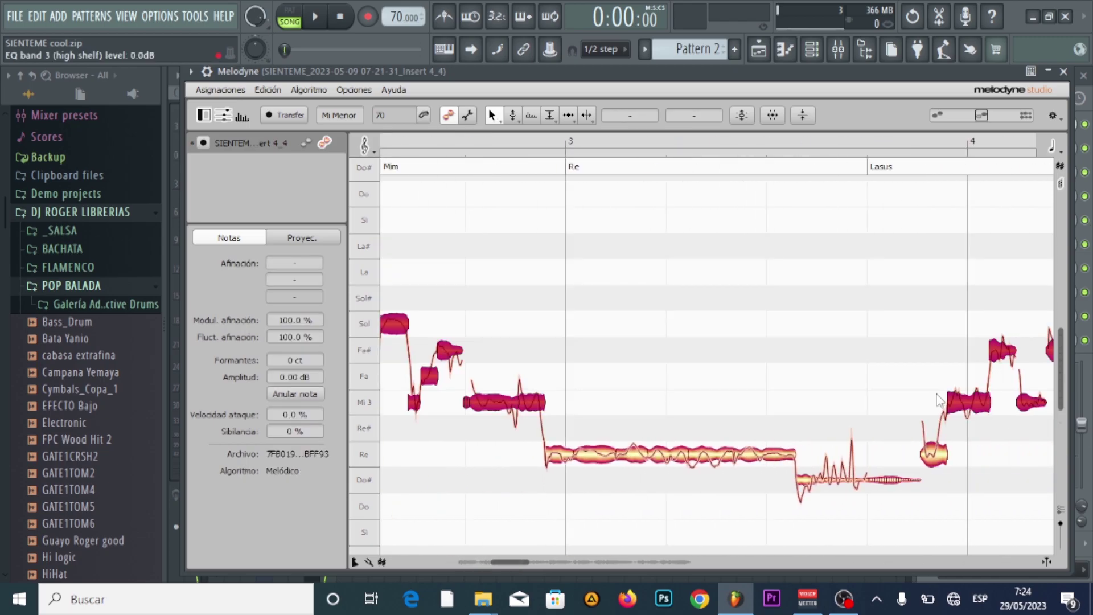
Select the notes around the start of bar 2, snap the split Sol parts to Sol 3, and play back the song.
drag(510, 563, 468, 566)
click(689, 393)
drag(707, 276, 819, 341)
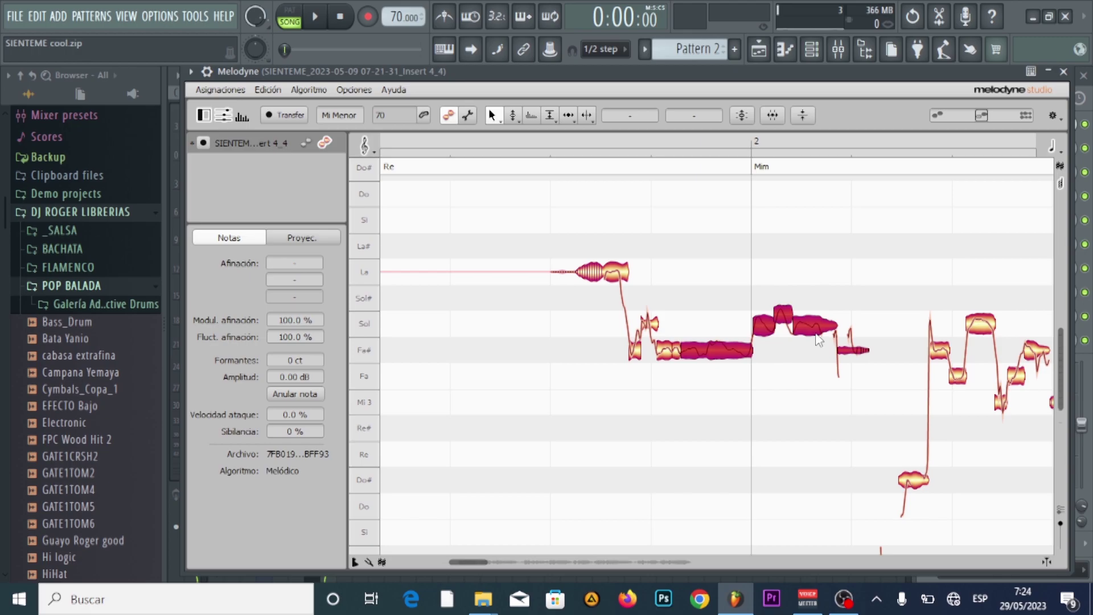
click(807, 386)
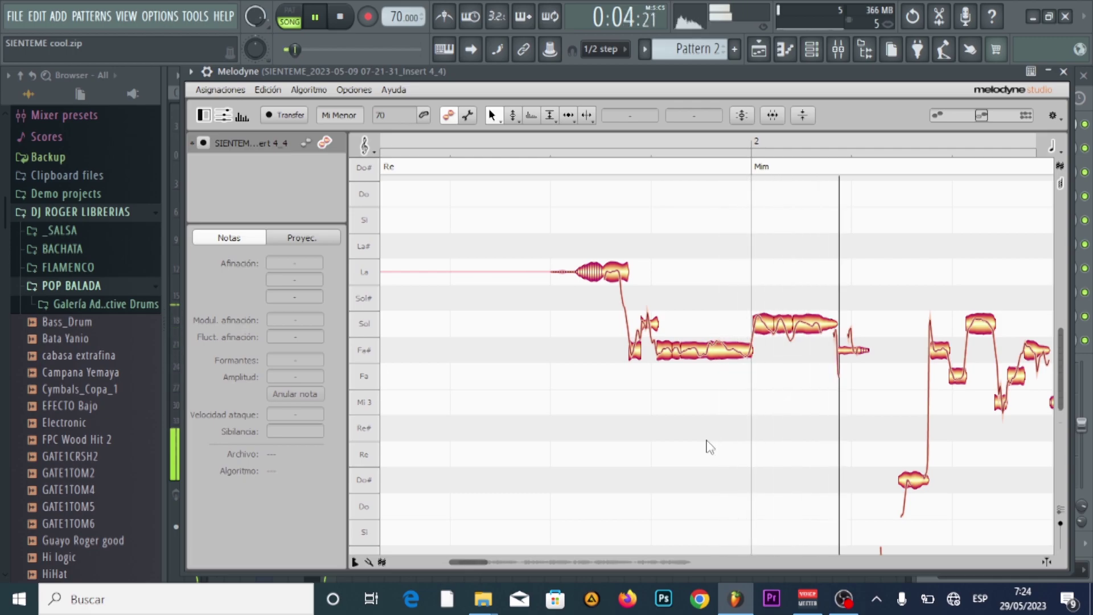
drag(478, 564, 510, 561)
key(space)
Set the pitch modulation of all the Re 3 parts at bar 3 to 69% and return to the main tool.
right_click(513, 509)
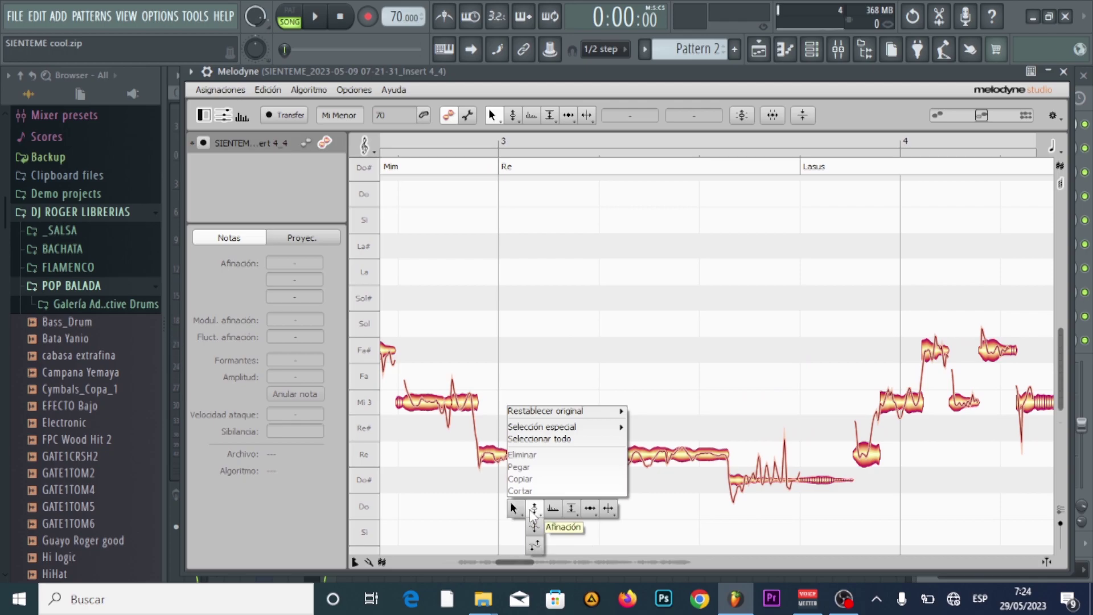
click(533, 510)
drag(492, 426, 708, 516)
drag(610, 459, 611, 444)
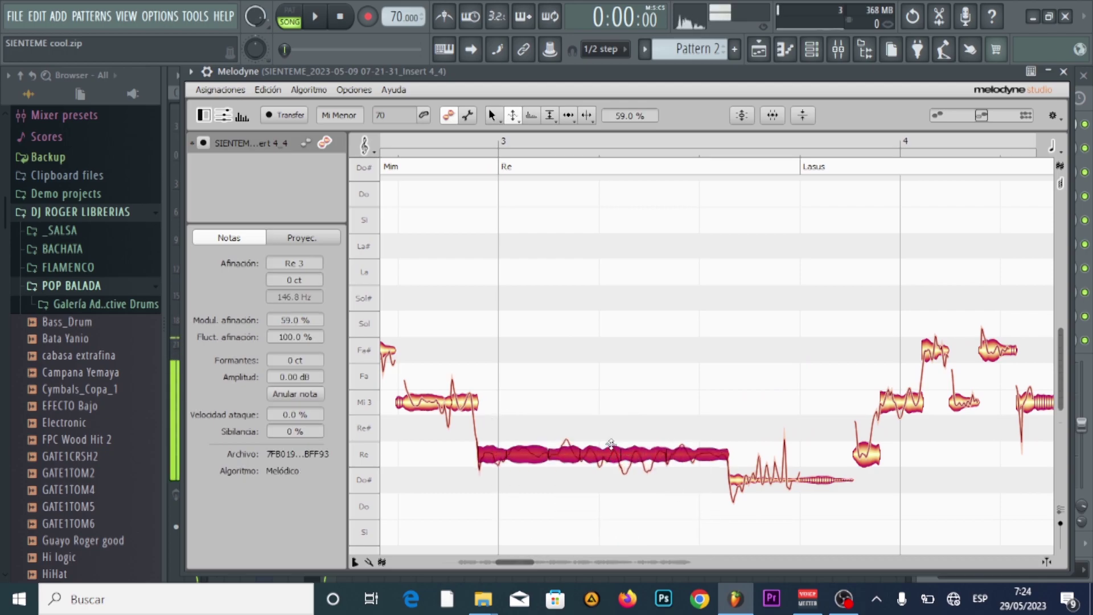
right_click(618, 422)
click(597, 392)
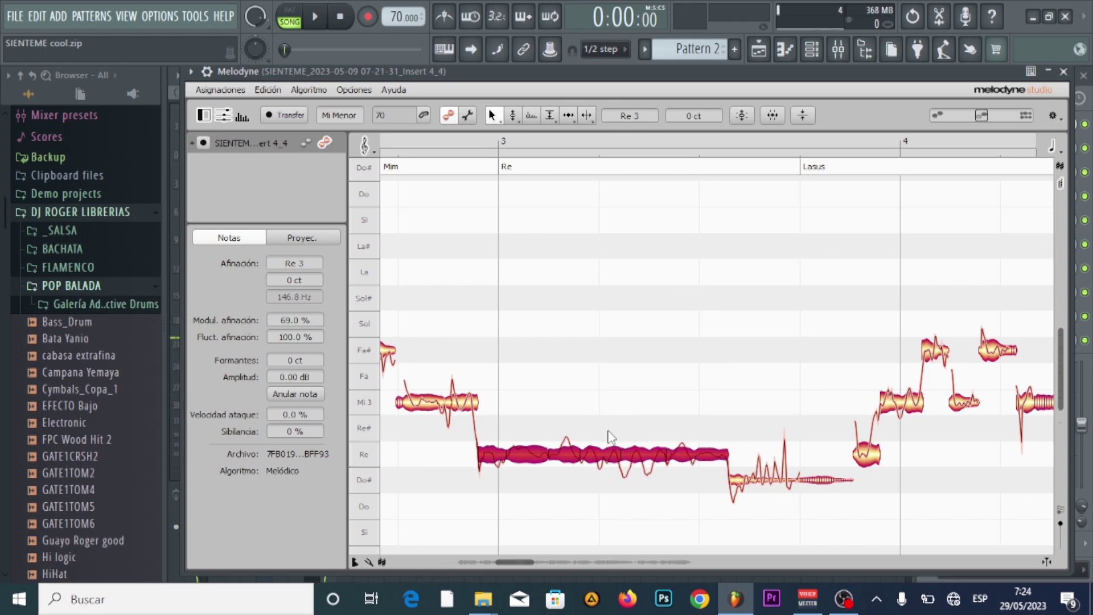
Deselect the Re 3 parts and play back the song up to bar 7 to hear the vocal.
click(594, 400)
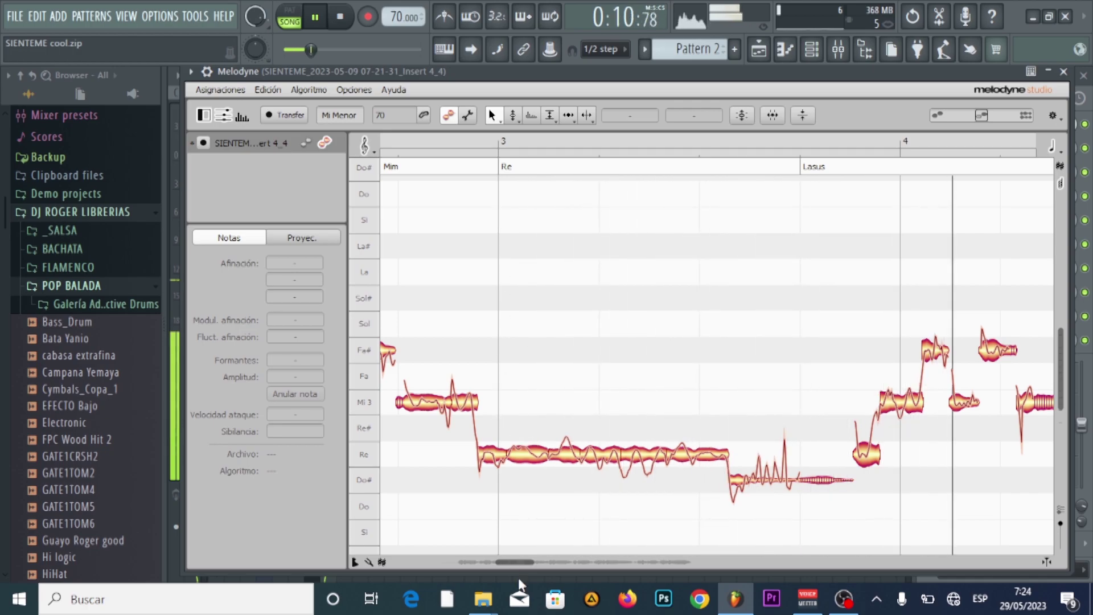
drag(520, 561, 595, 583)
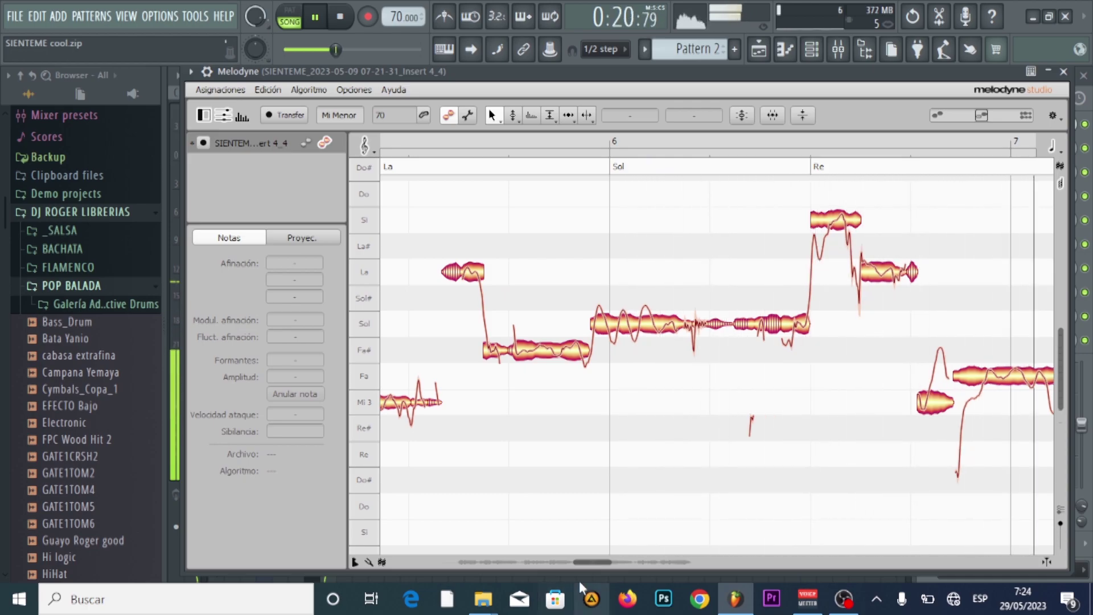
key(space)
Split the long Fa 3 note around bar 7 into three parts along its pitch curve with the note separation tool.
drag(588, 566, 608, 562)
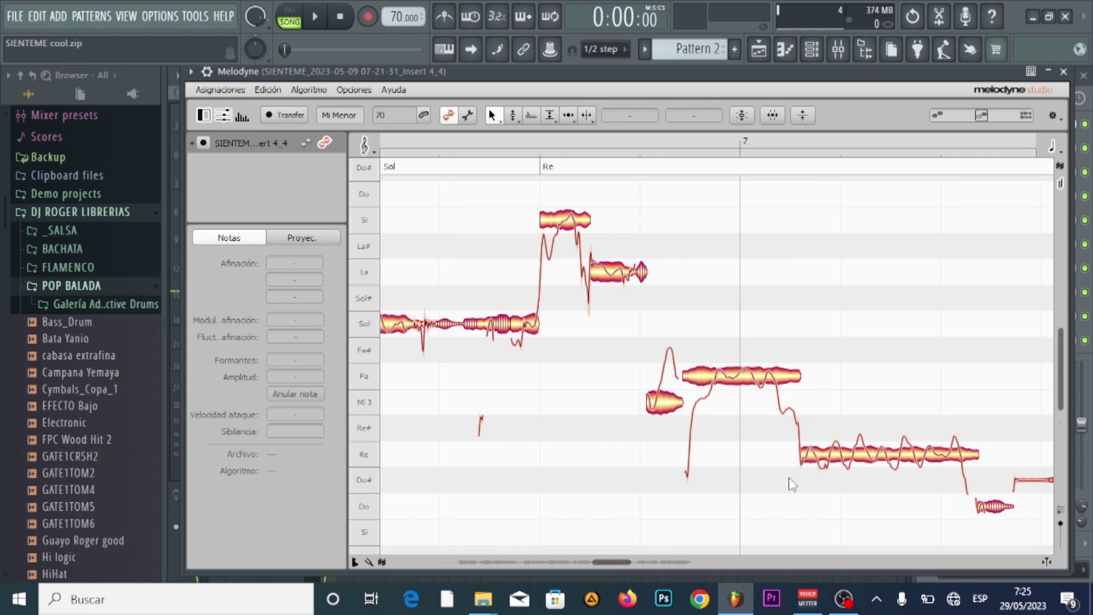
right_click(614, 403)
click(708, 404)
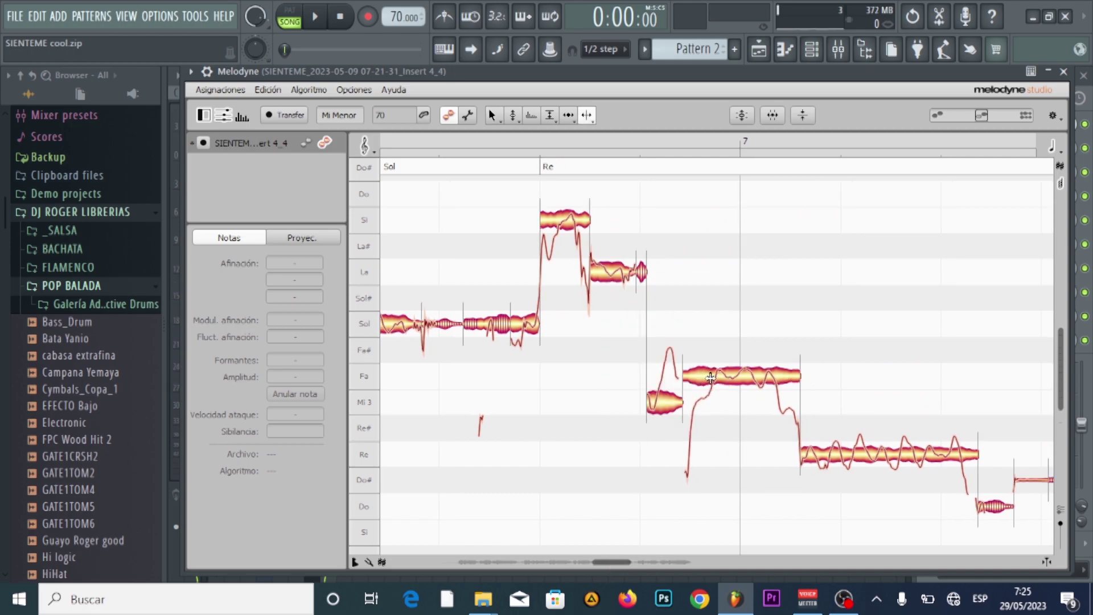
click(716, 378)
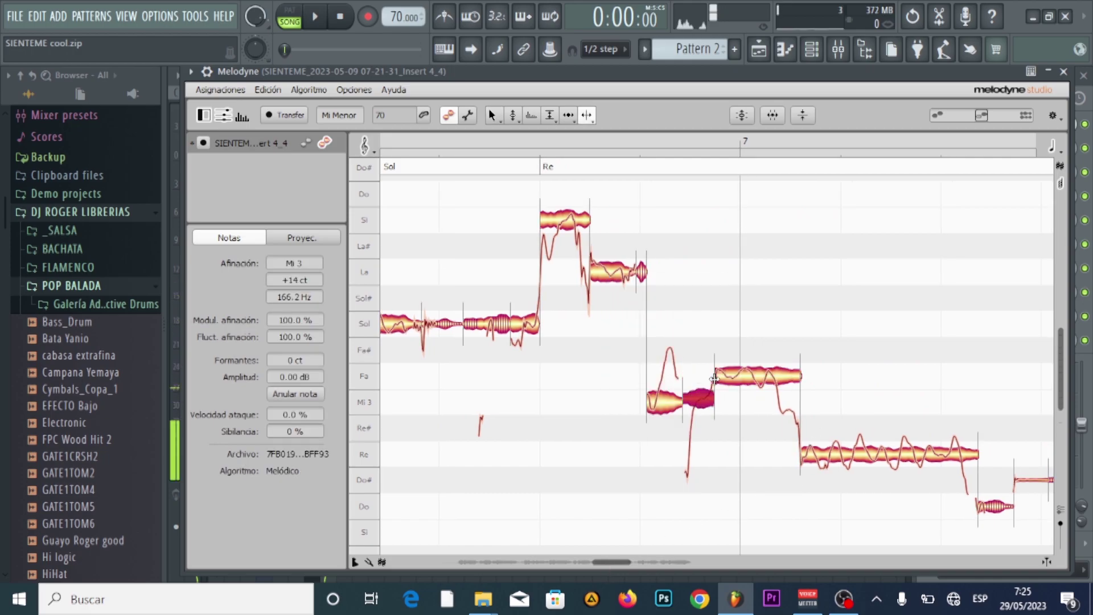
click(777, 384)
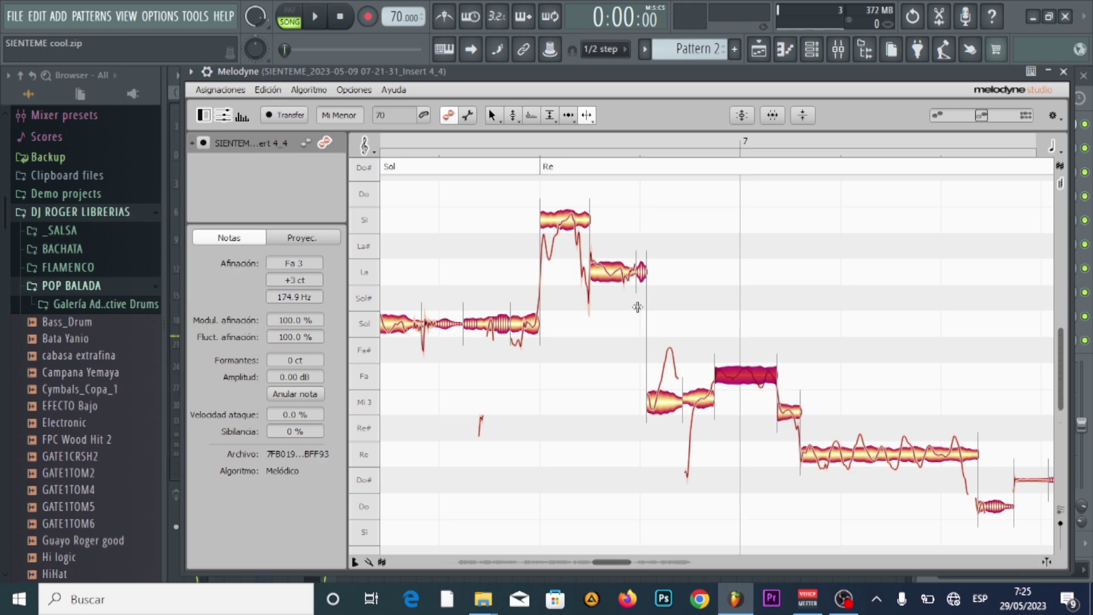
Split the Si note before bar 7 near its start and snap the selected notes around bar 7 to their nearest semitones.
click(558, 222)
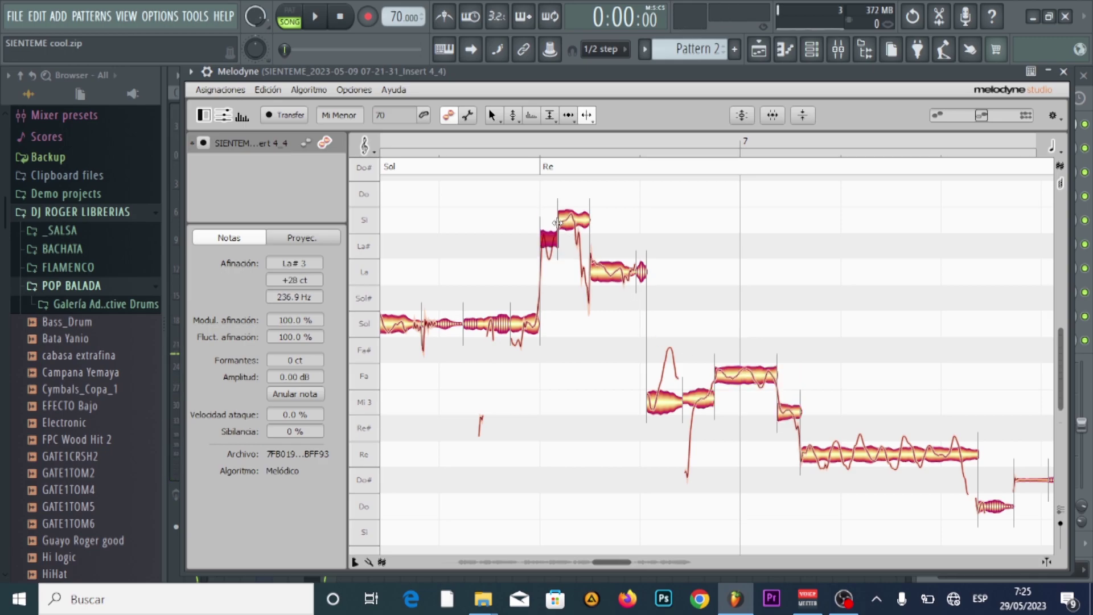
right_click(548, 331)
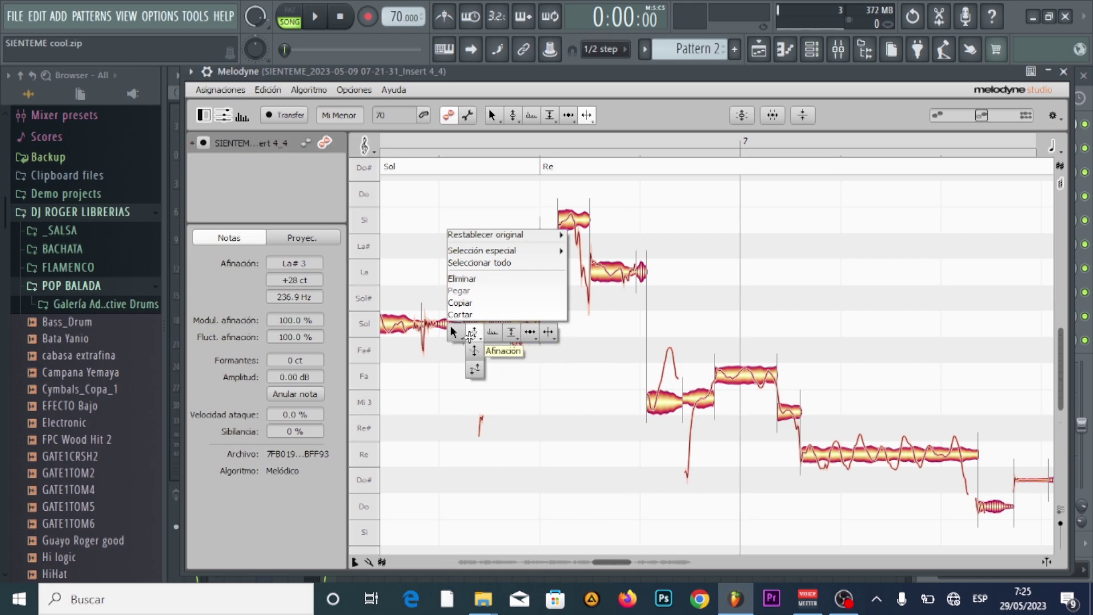
click(451, 327)
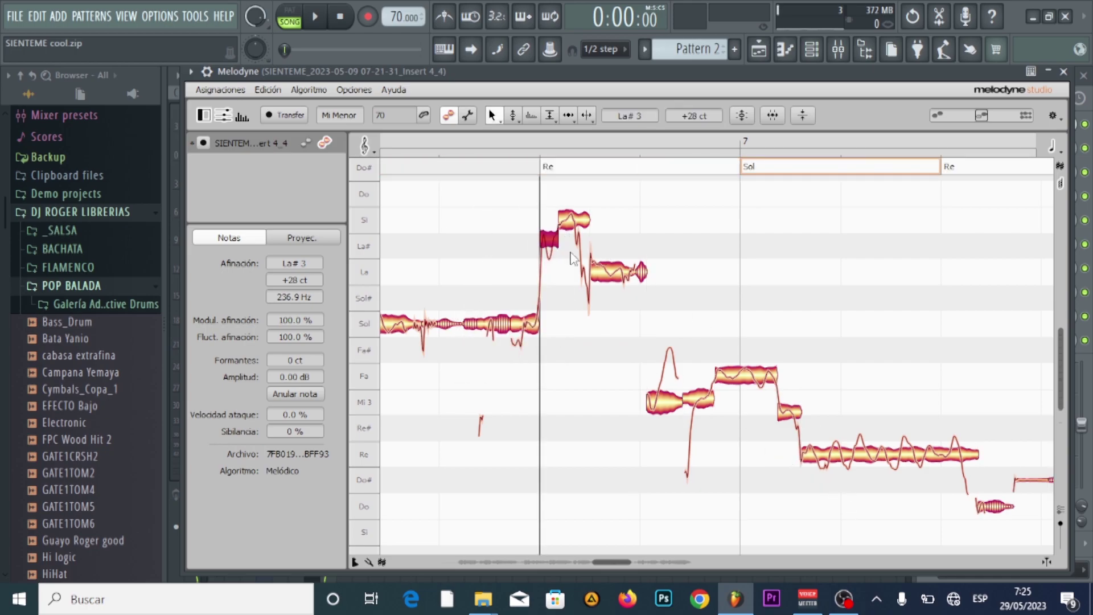
drag(507, 205, 882, 507)
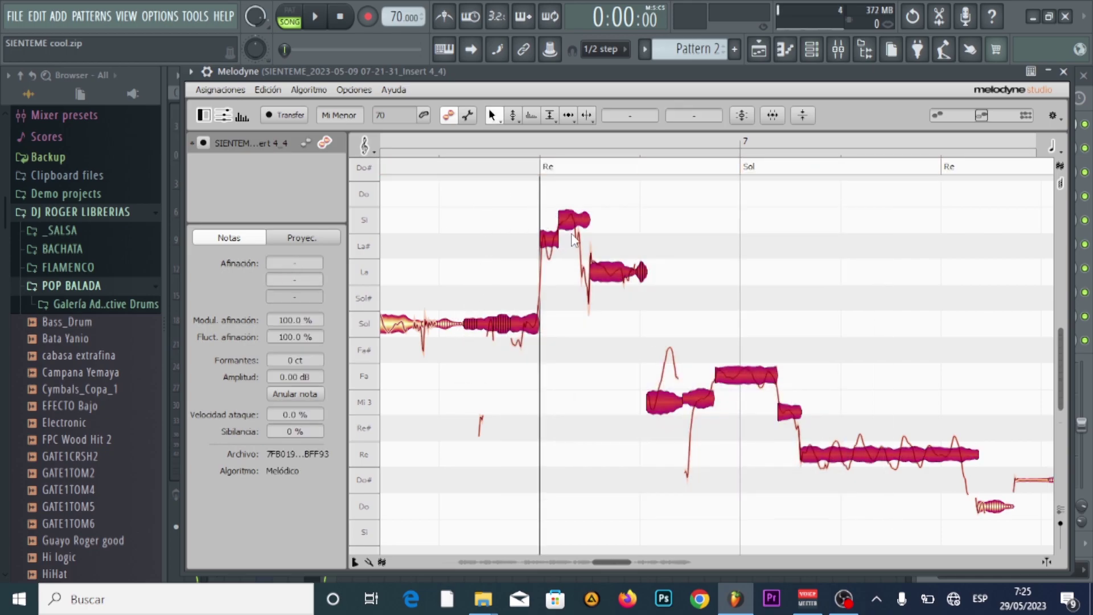
click(535, 326)
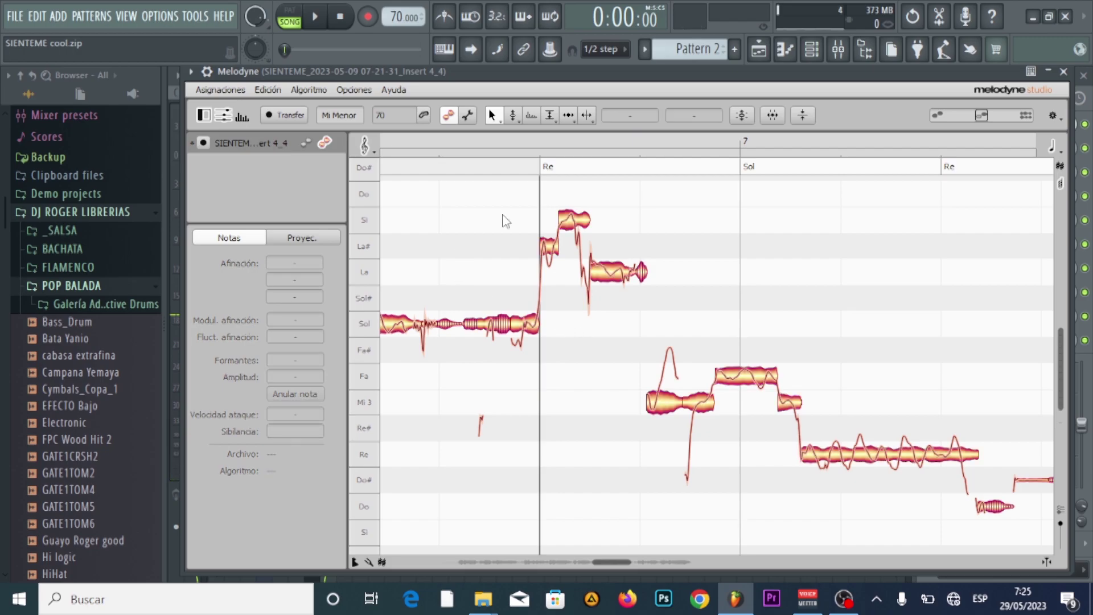
Play back the song from around bar 5 to hear the corrected vocal leading into bar 7.
click(759, 49)
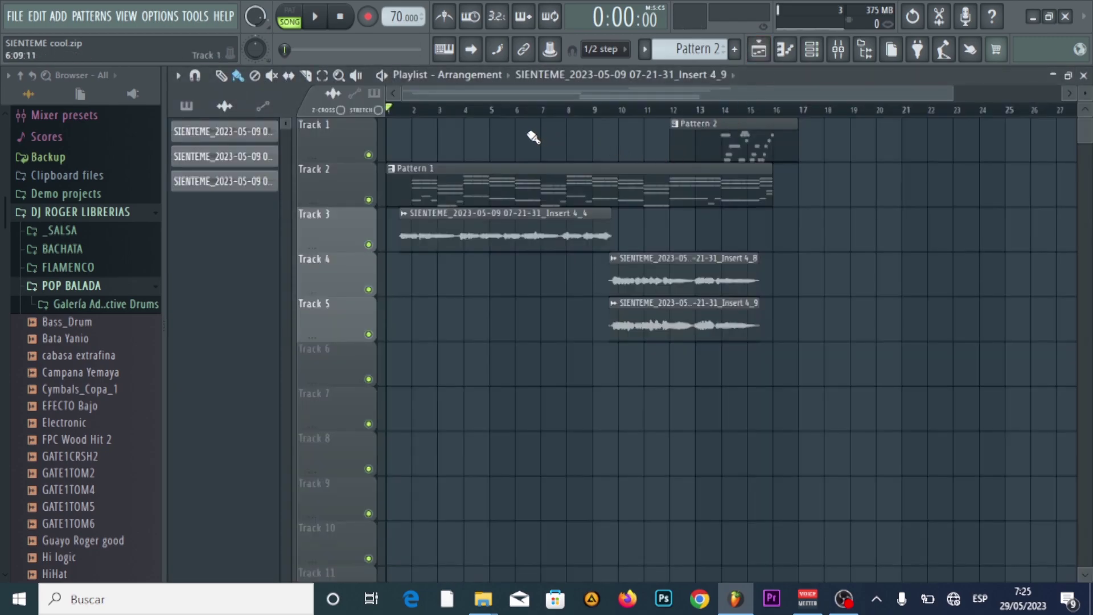
click(501, 110)
key(space)
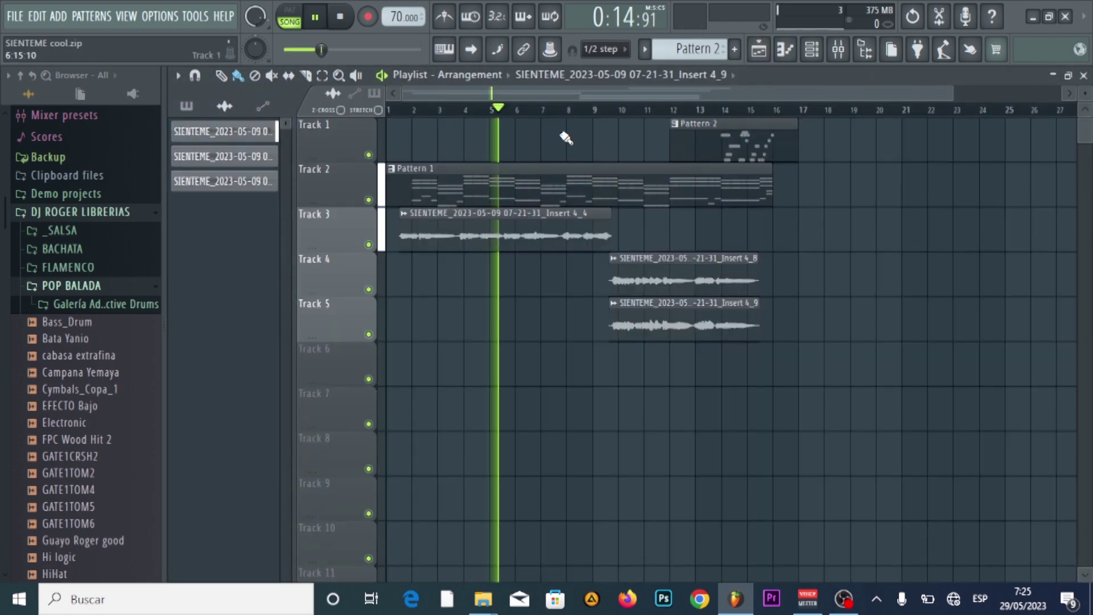
click(1084, 75)
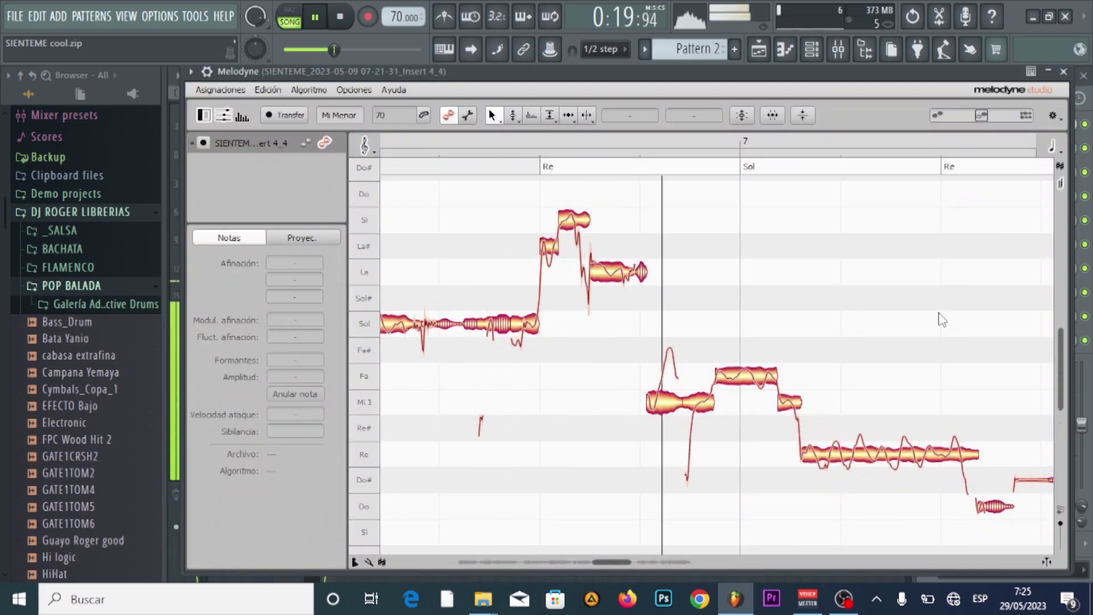
key(space)
Raise the Fa 3 note at bar 7 to Fa# 3 and play back the song through bar 7.
drag(750, 387, 751, 361)
key(space)
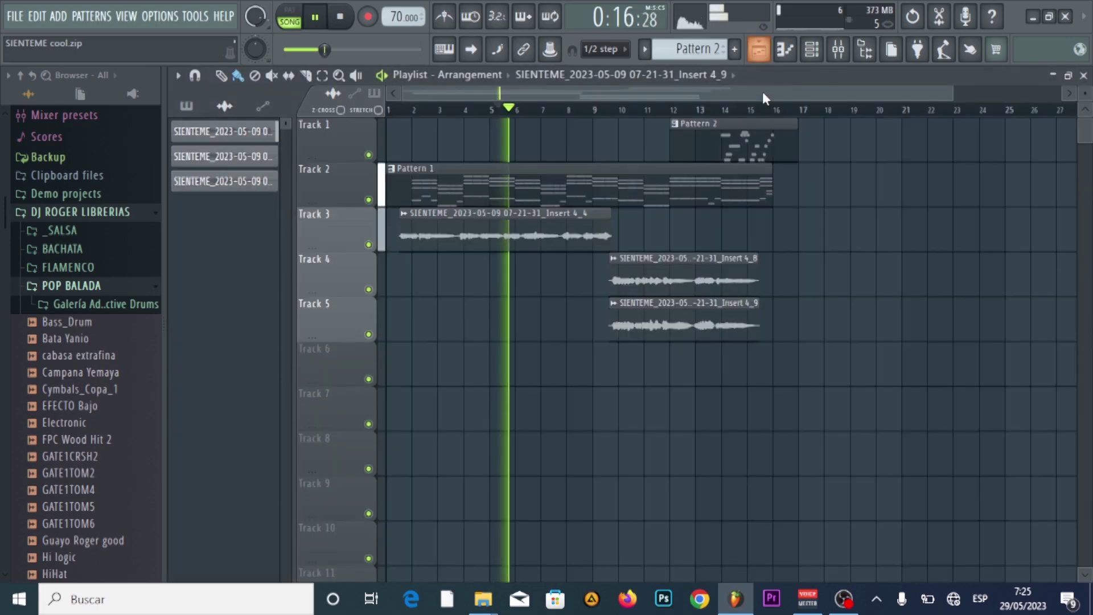
click(759, 49)
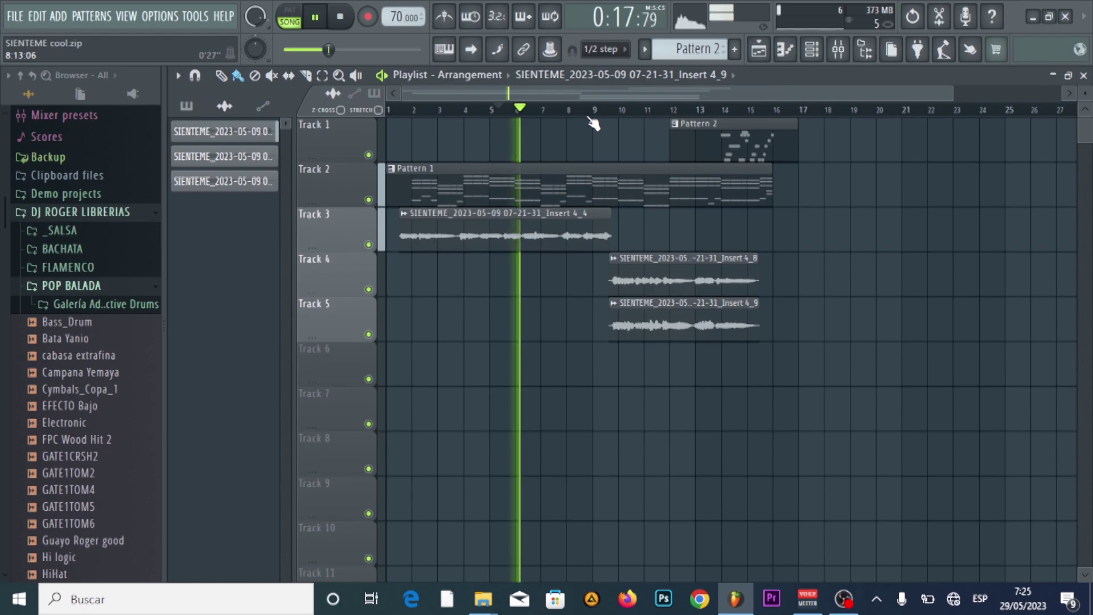
scroll(594, 124, up, 4)
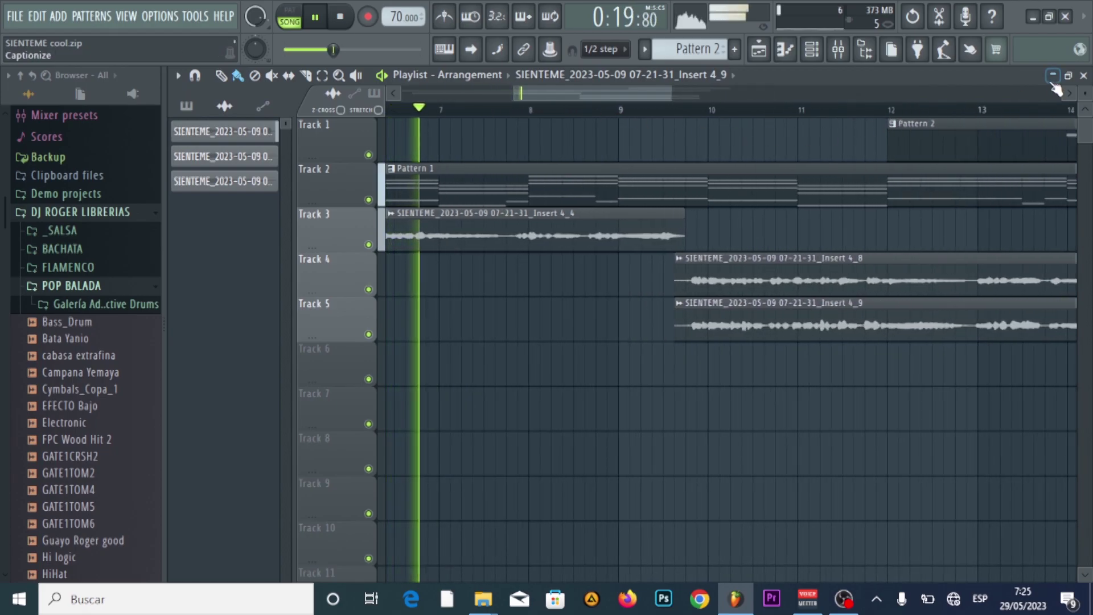
click(1053, 75)
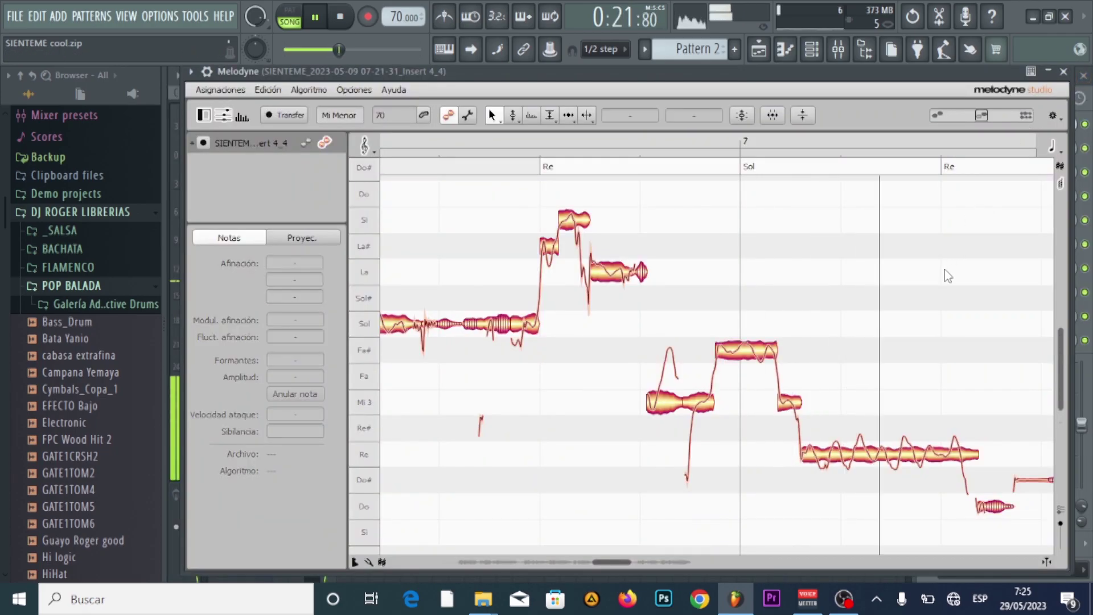
key(space)
Set the pitch modulation of the long Re 3 note in bar 7 to 53% and return to the main tool.
right_click(884, 402)
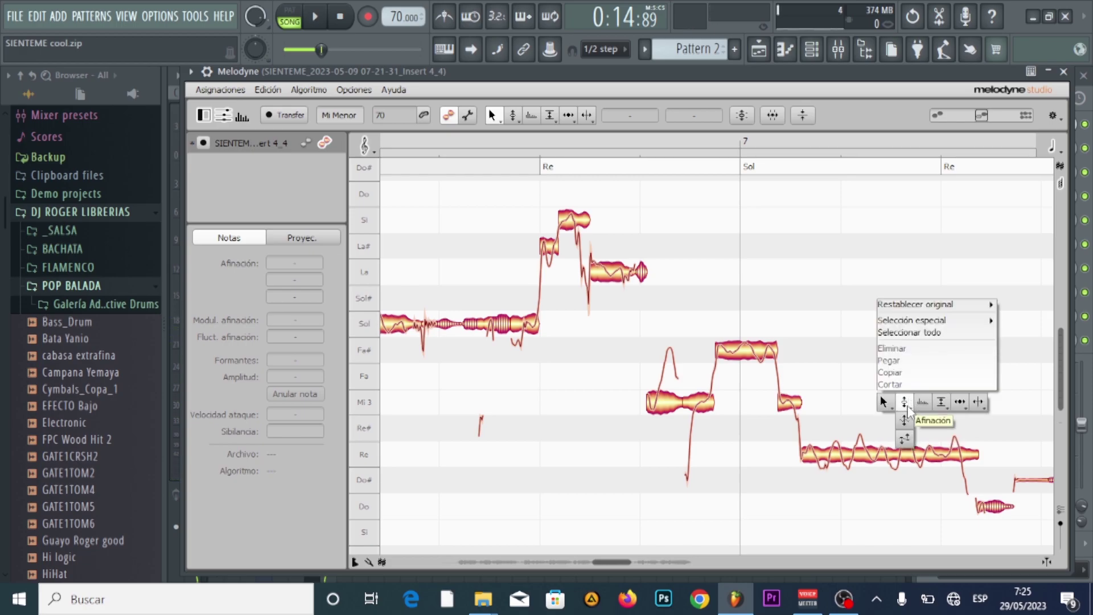
click(905, 420)
click(888, 455)
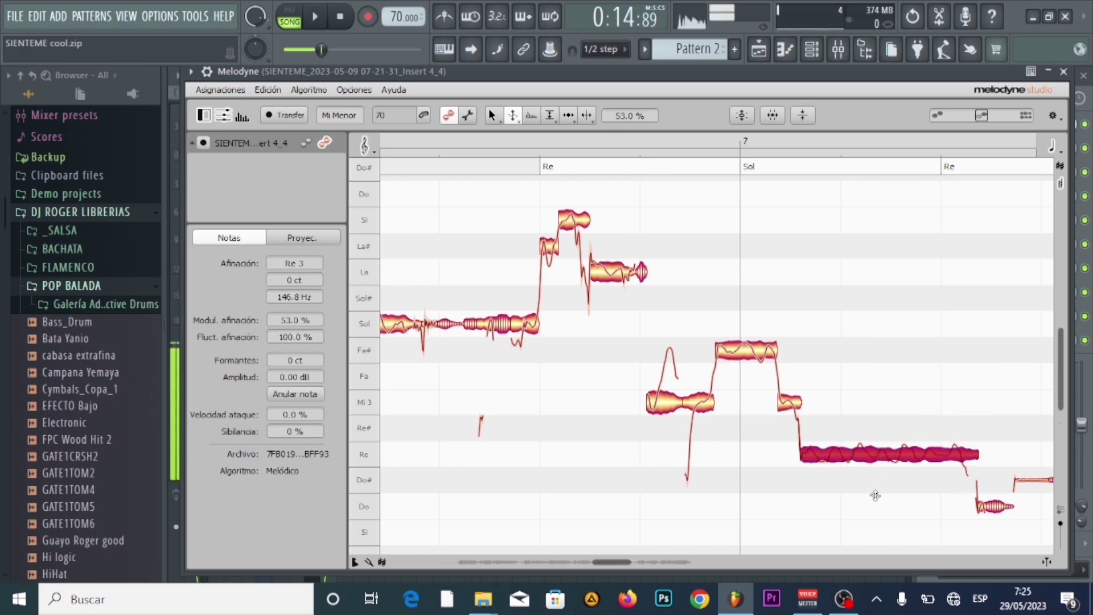
right_click(869, 420)
click(843, 394)
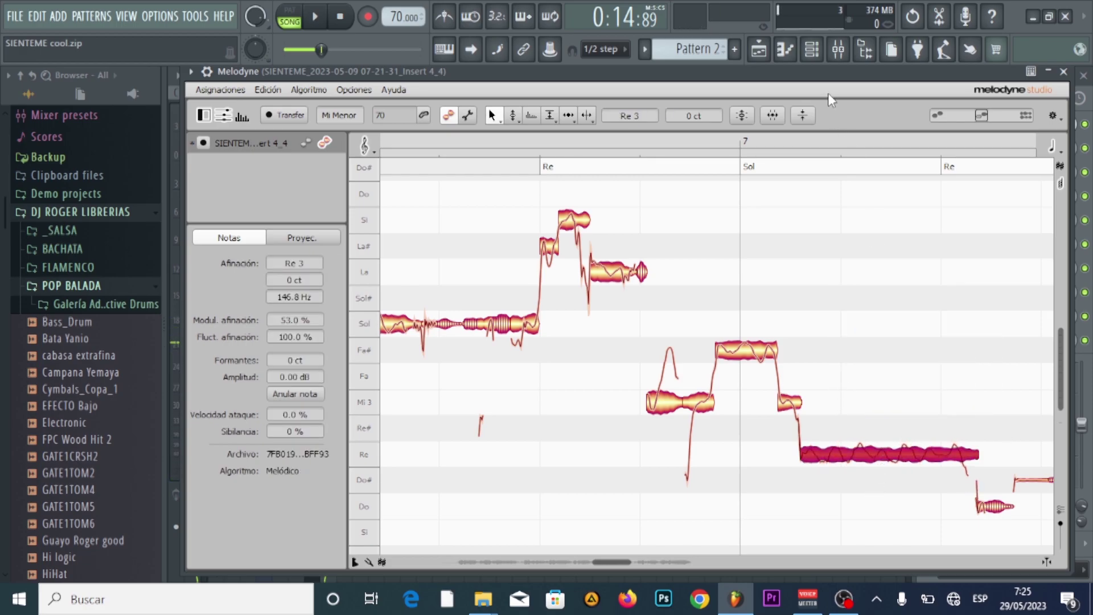
Play back the song from just before bar 7 and follow the vocal into the notes of bar 8.
click(775, 49)
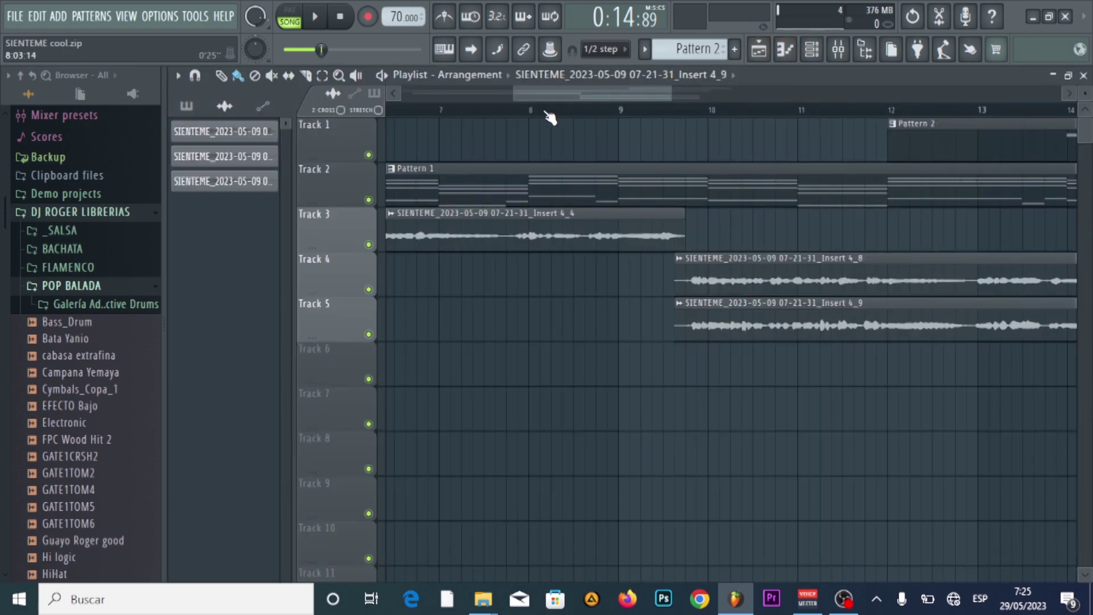
key(F5)
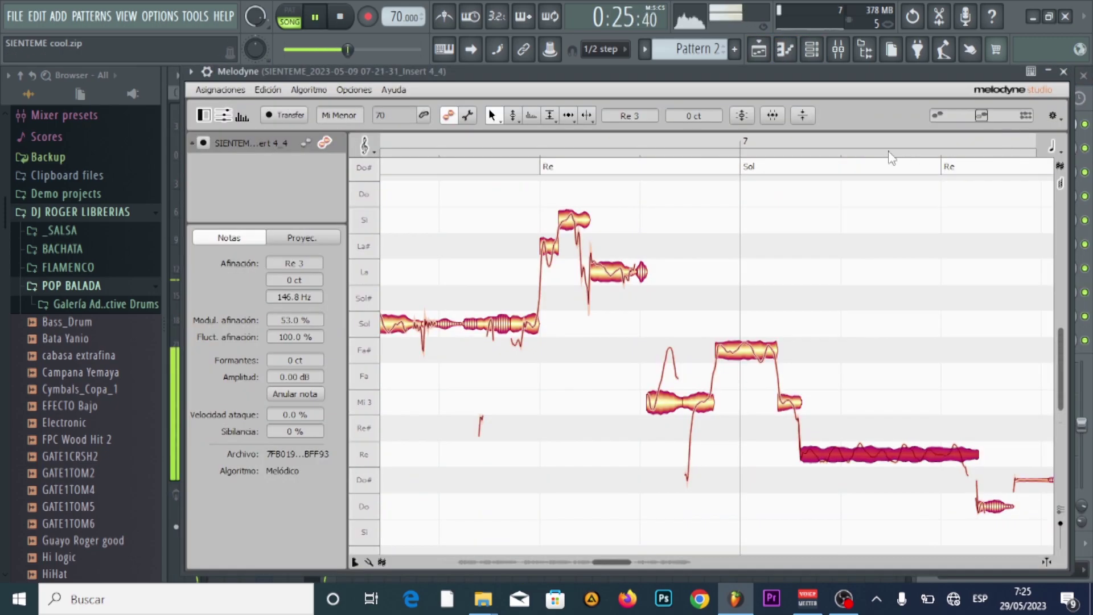
click(760, 51)
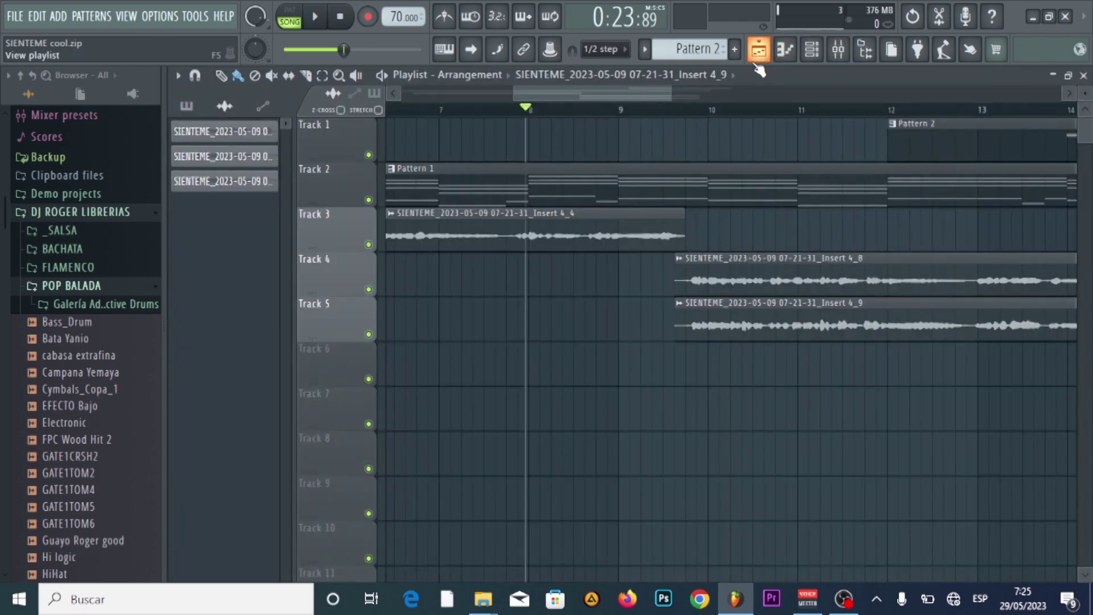
key(space)
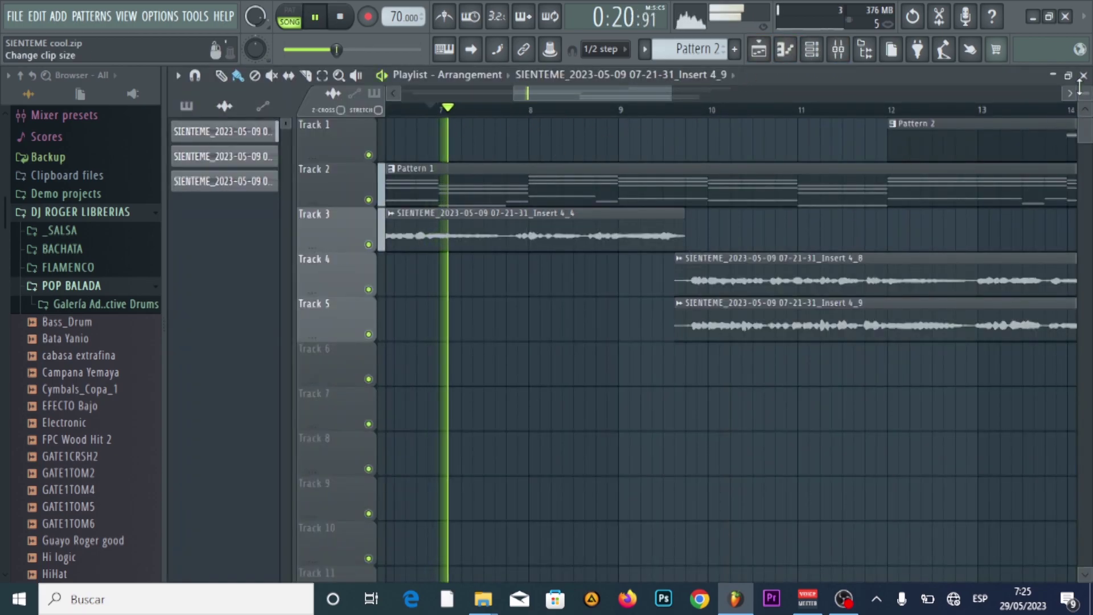
key(F5)
click(1031, 272)
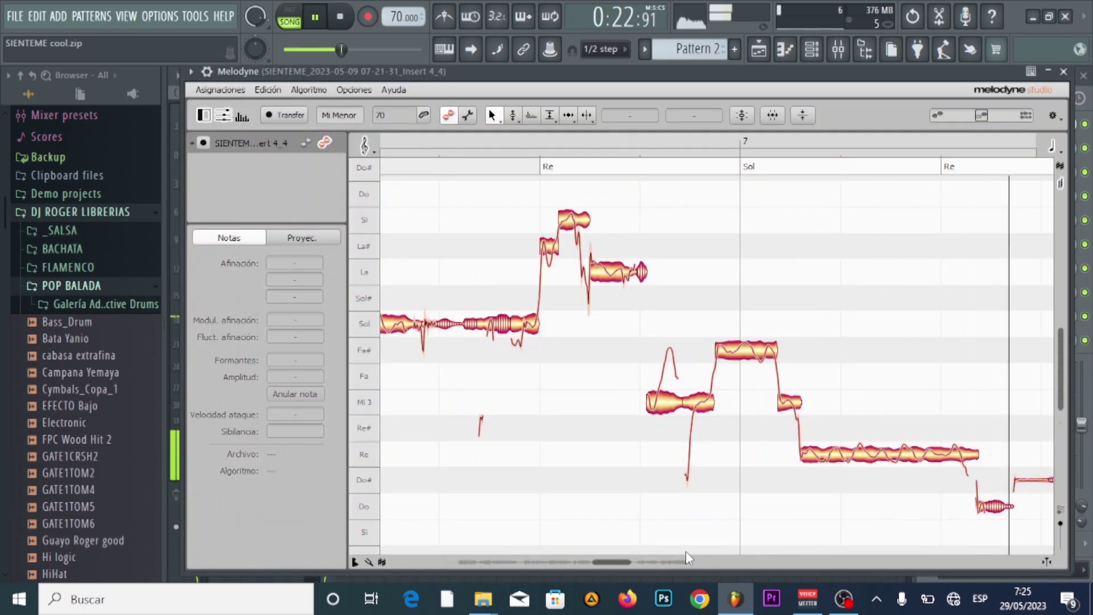
drag(613, 564, 661, 562)
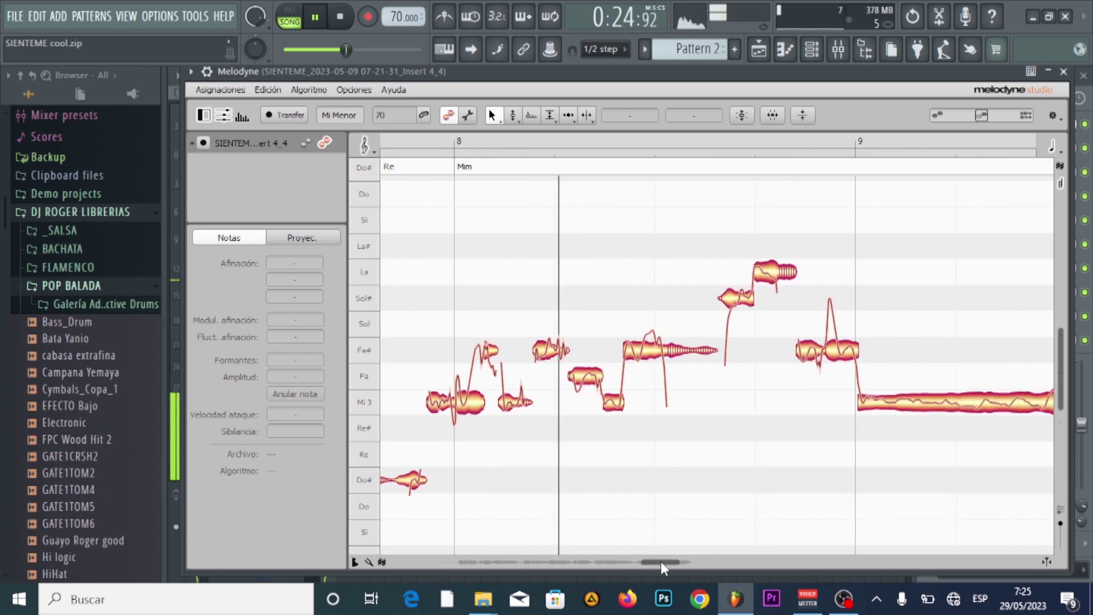
key(space)
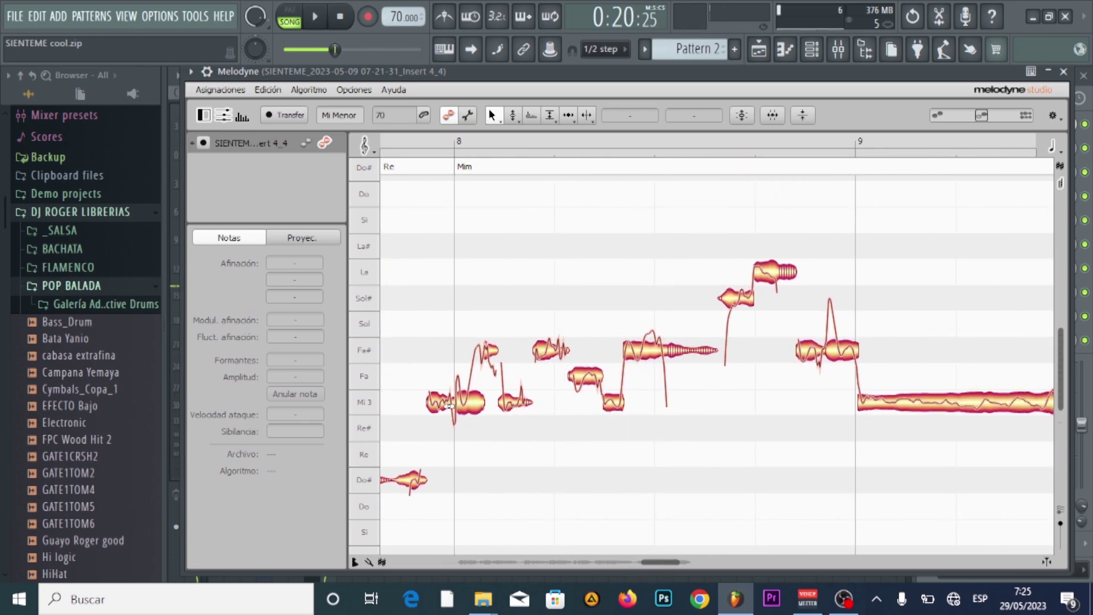
Audition the notes around the start of bar 8 one by one, ending on the Mi 3 note at the bar line.
click(443, 406)
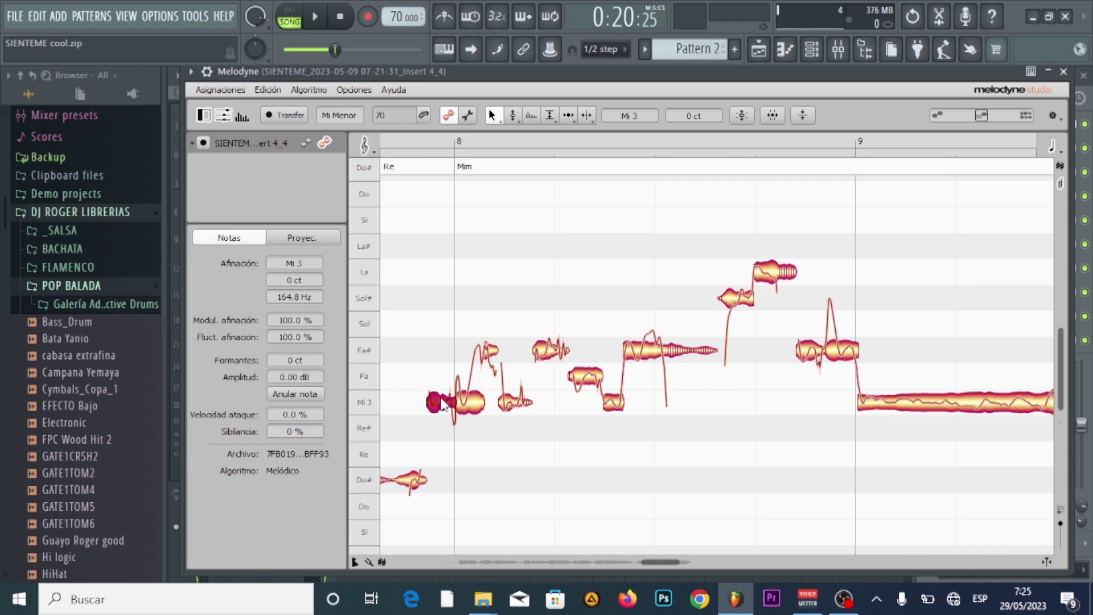
key(alt+Right)
key(alt+Right)
key(alt+Right)
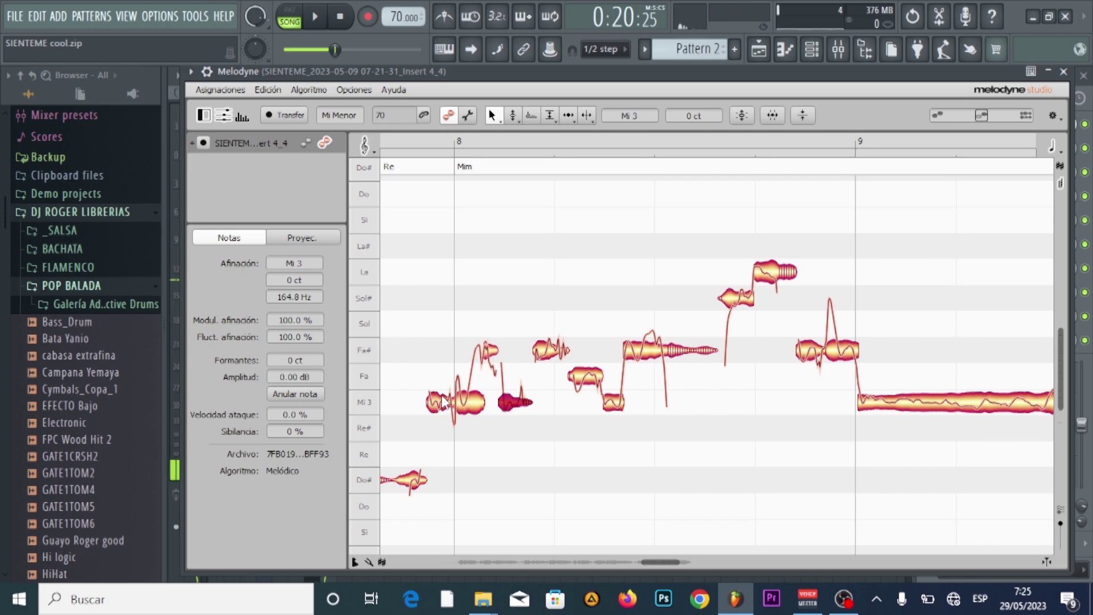
key(alt+Left)
key(alt+Left)
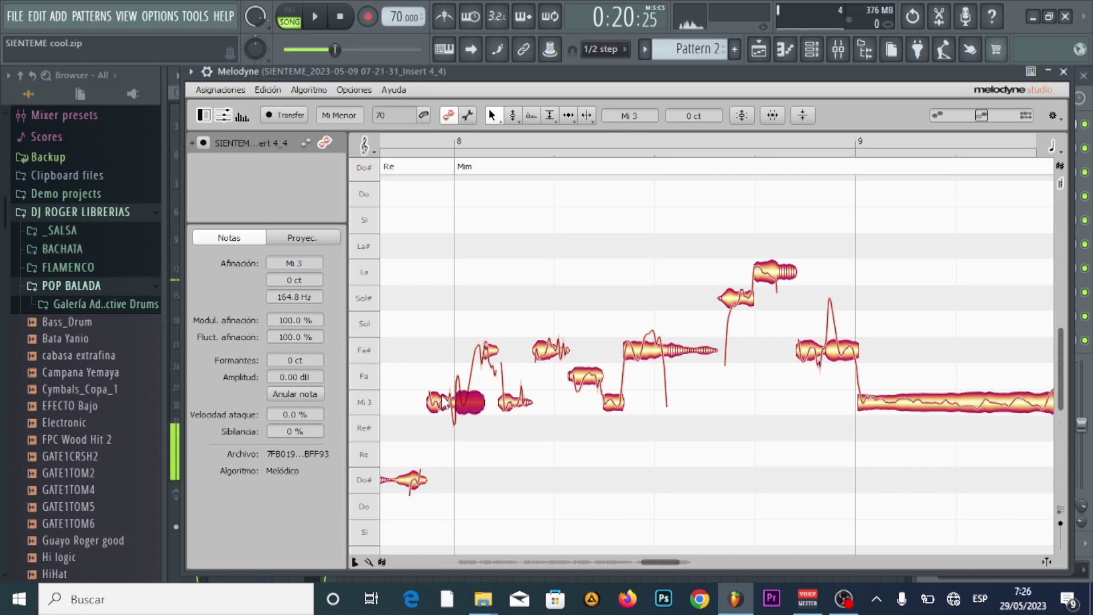
Split the Mi 3 note at the start of bar 8 where its pitch curve rises to Fa# 3, and return to the main tool.
right_click(438, 454)
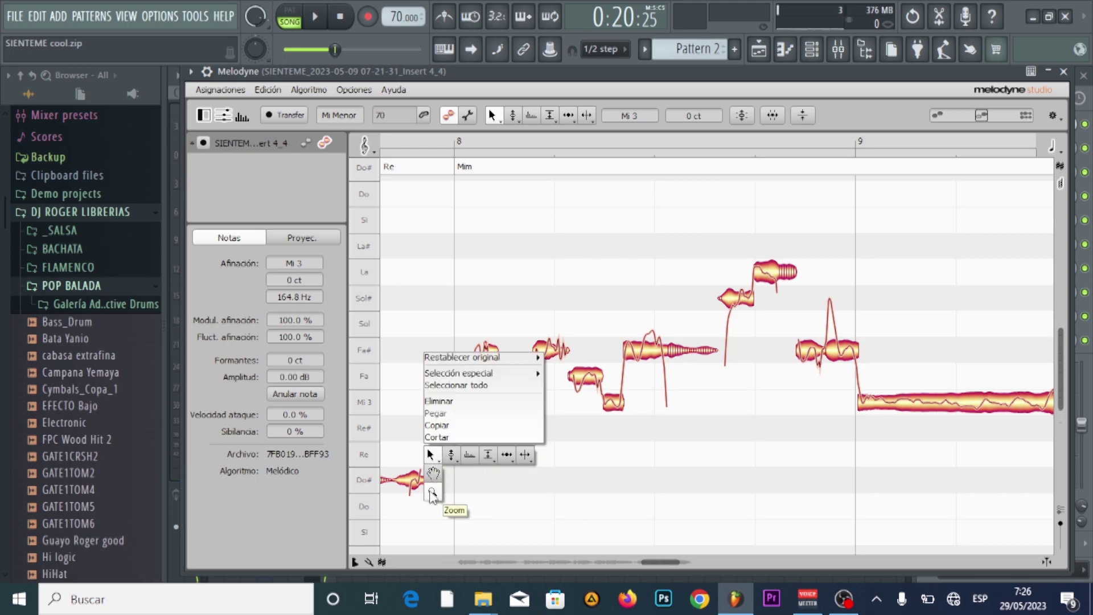
click(432, 493)
click(510, 481)
click(647, 488)
right_click(550, 450)
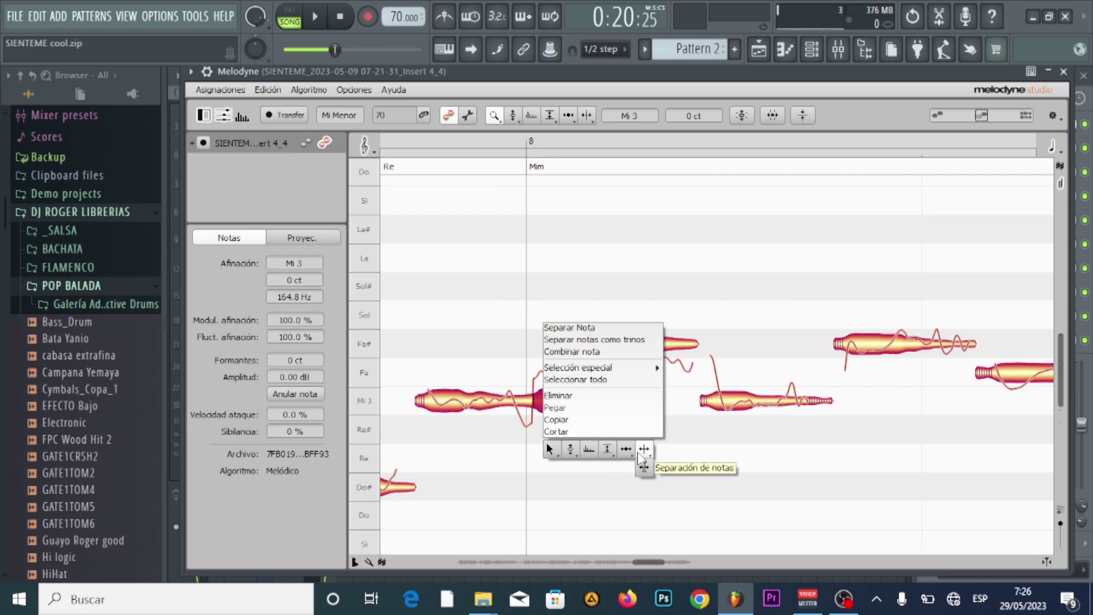
click(644, 466)
click(581, 400)
right_click(477, 439)
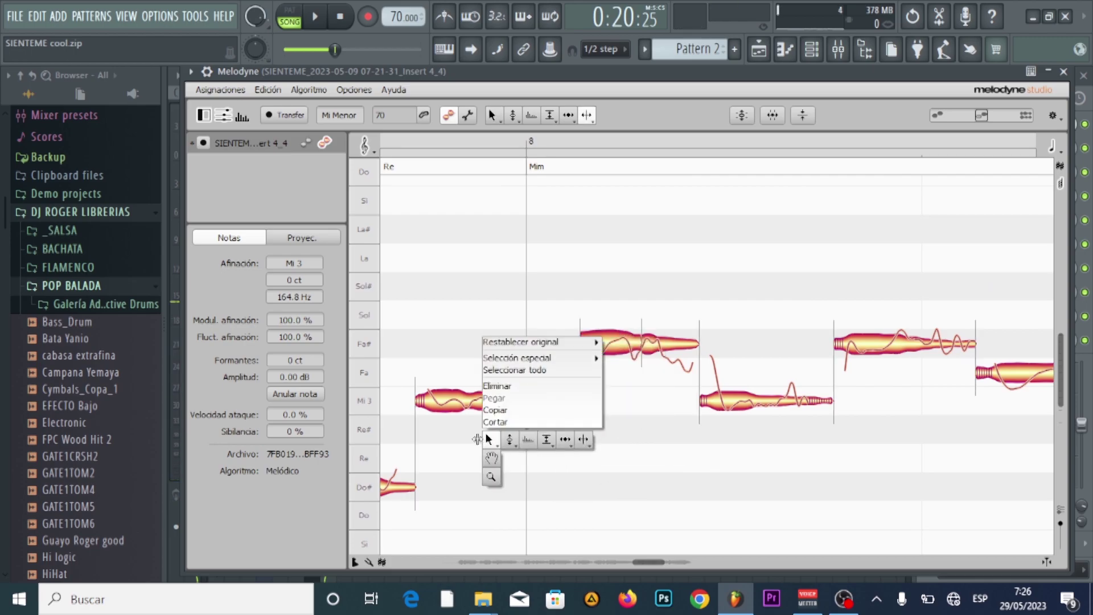
click(489, 440)
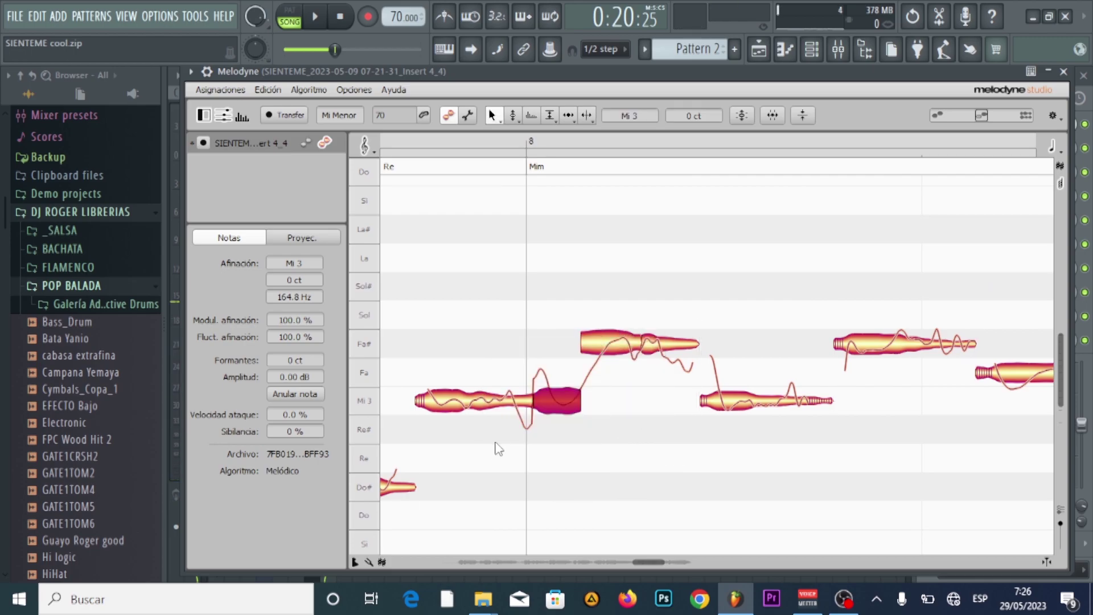
Audition the two adjoining Fa# 3 parts in bar 8 and play back the song through them.
click(604, 350)
click(660, 350)
key(space)
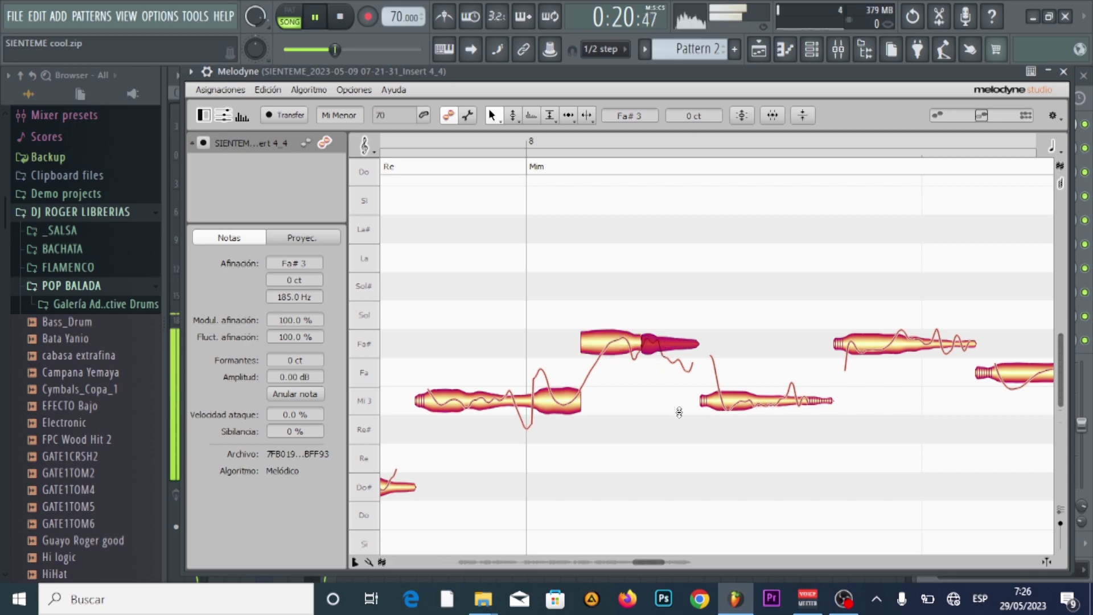
click(690, 411)
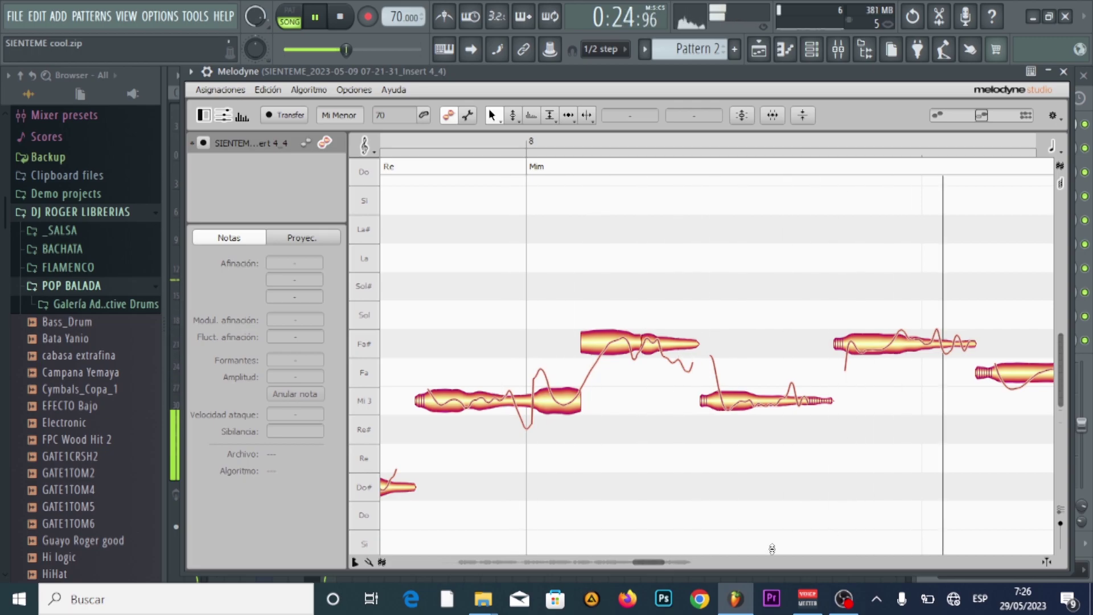
key(space)
Split the second Fa# 3 note in bar 8 in two and snap its parts to Fa# 3.
right_click(872, 382)
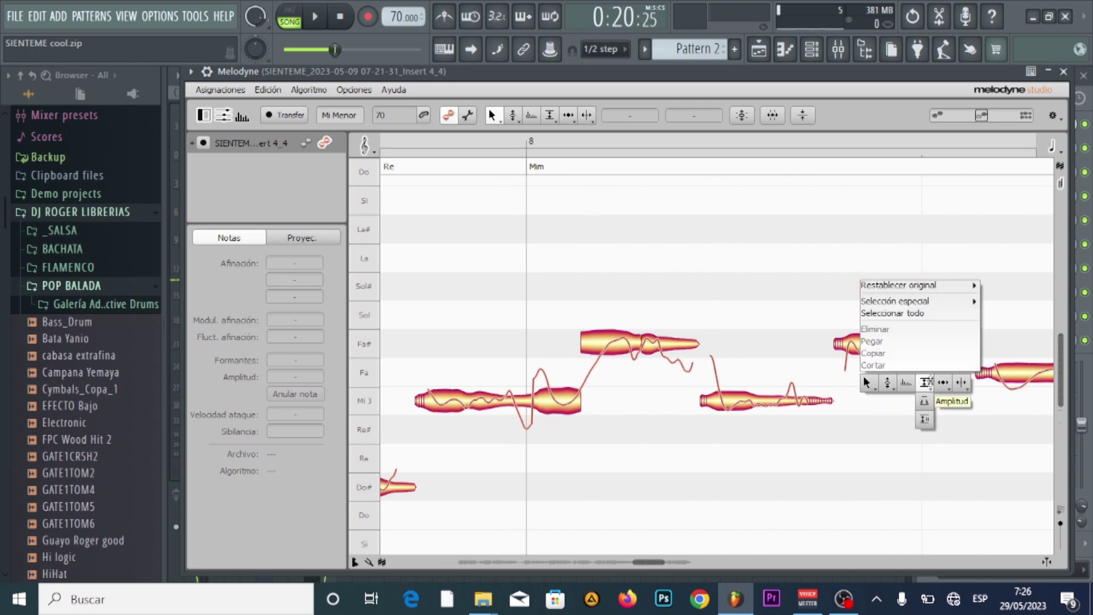
click(950, 387)
click(892, 347)
right_click(858, 382)
click(777, 389)
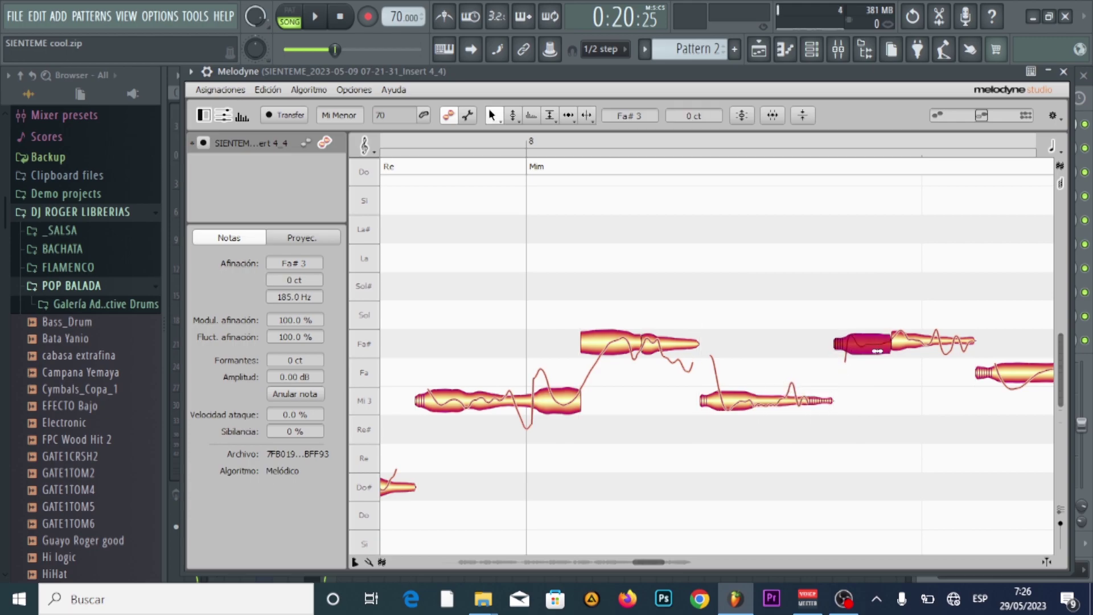
Play back the song through bar 8 to check the split Fa# 3 notes, with the notes before the bar in view.
key(space)
click(871, 437)
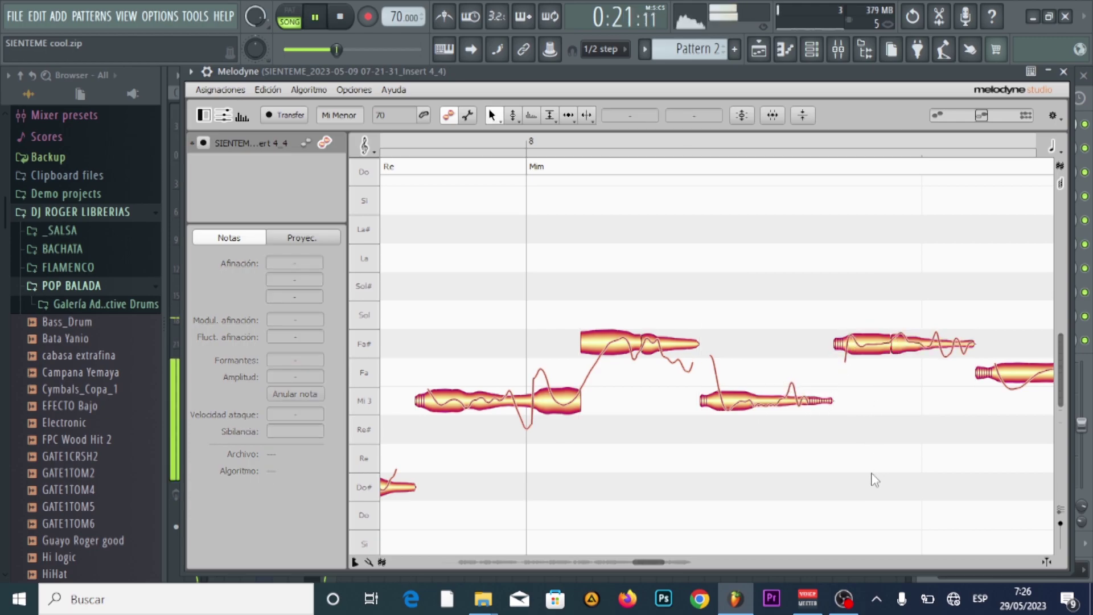
right_click(753, 498)
click(754, 533)
drag(809, 523, 676, 508)
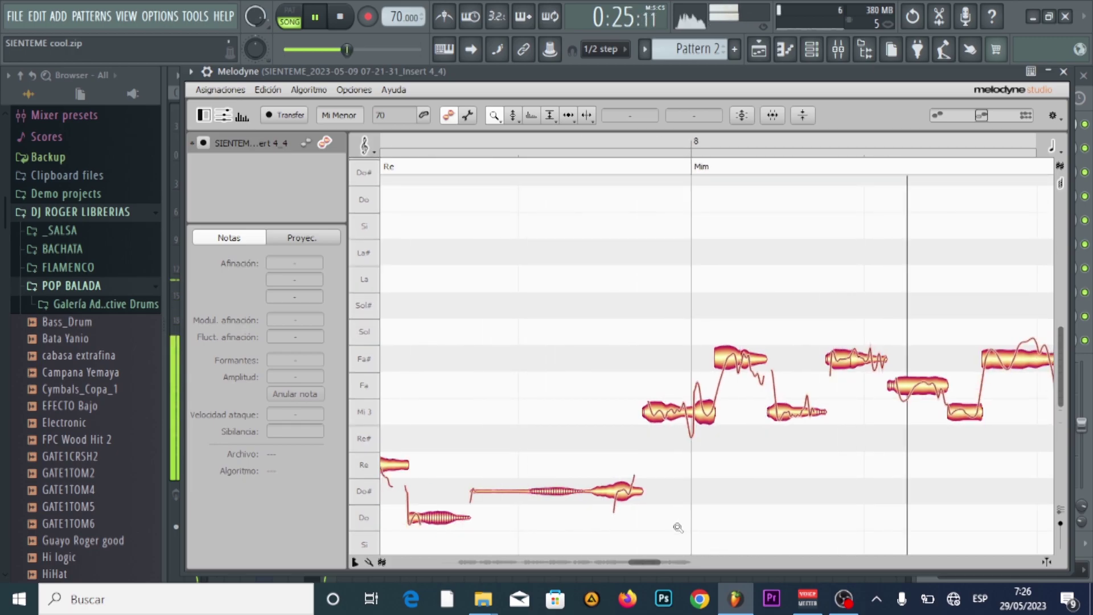
Lower the Fa note in the middle of bar 8 to Mi 3 and play back the song through the bar.
key(space)
right_click(924, 386)
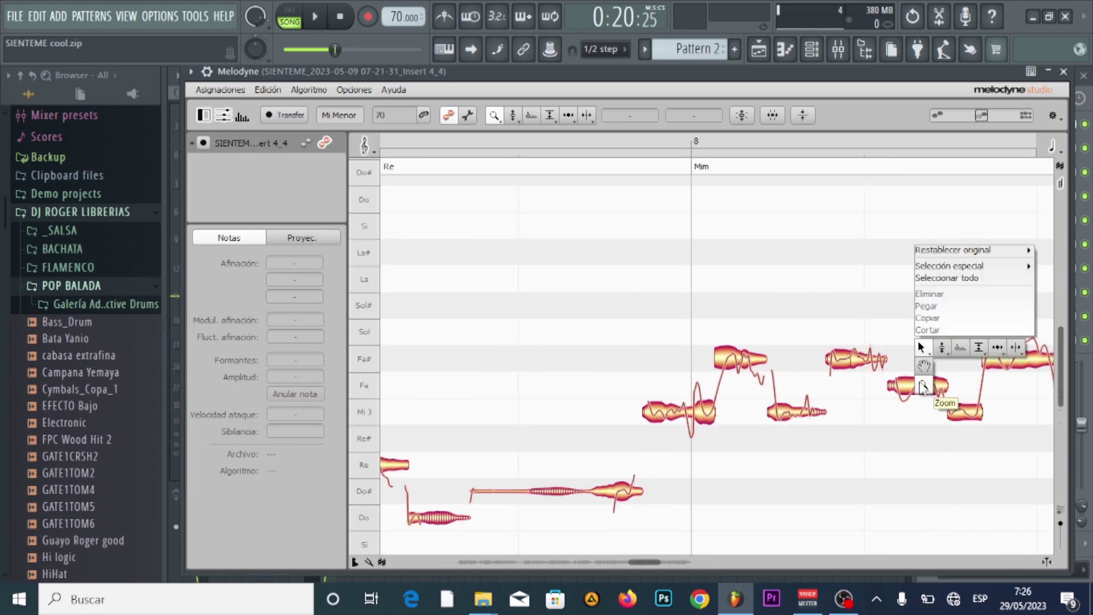
click(921, 347)
drag(918, 387, 918, 412)
click(929, 458)
key(space)
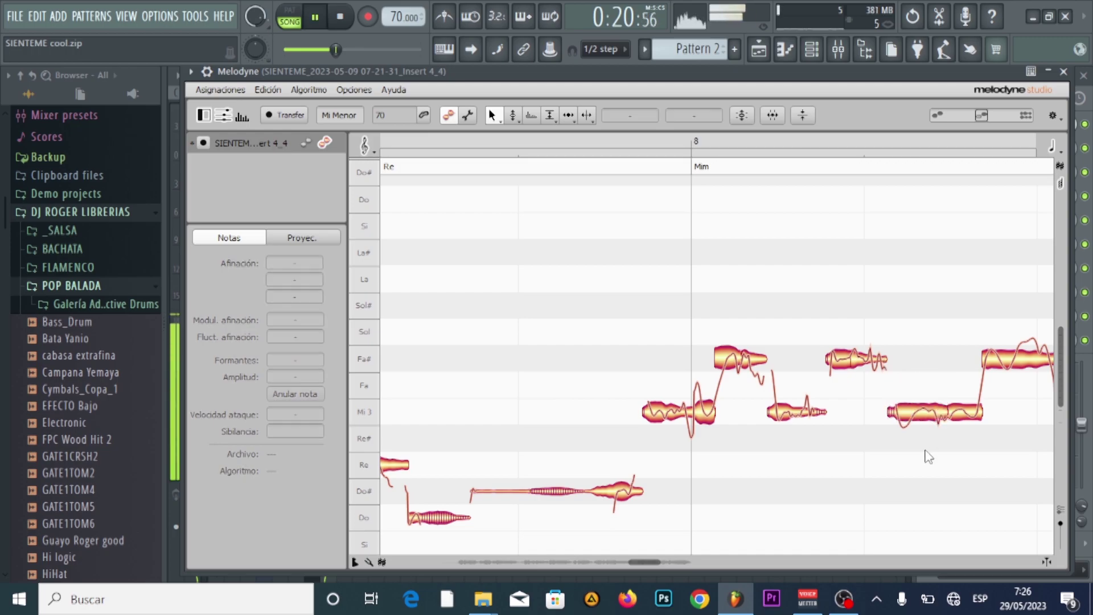
drag(657, 564, 688, 562)
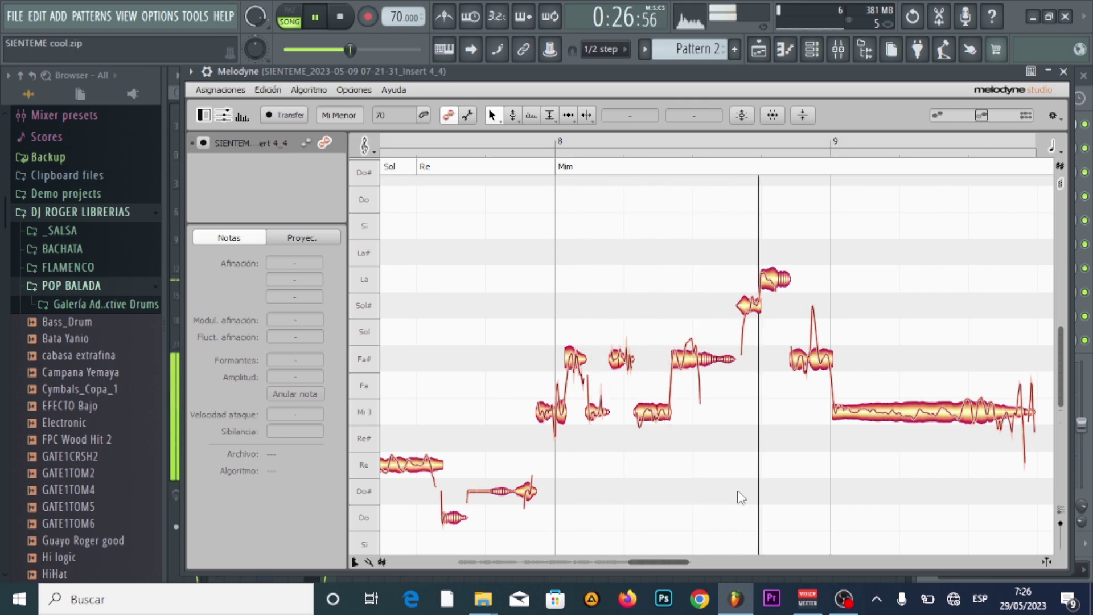
key(space)
Split the long Fa# 3 note in the middle of bar 8 into three parts with the main tool.
right_click(693, 385)
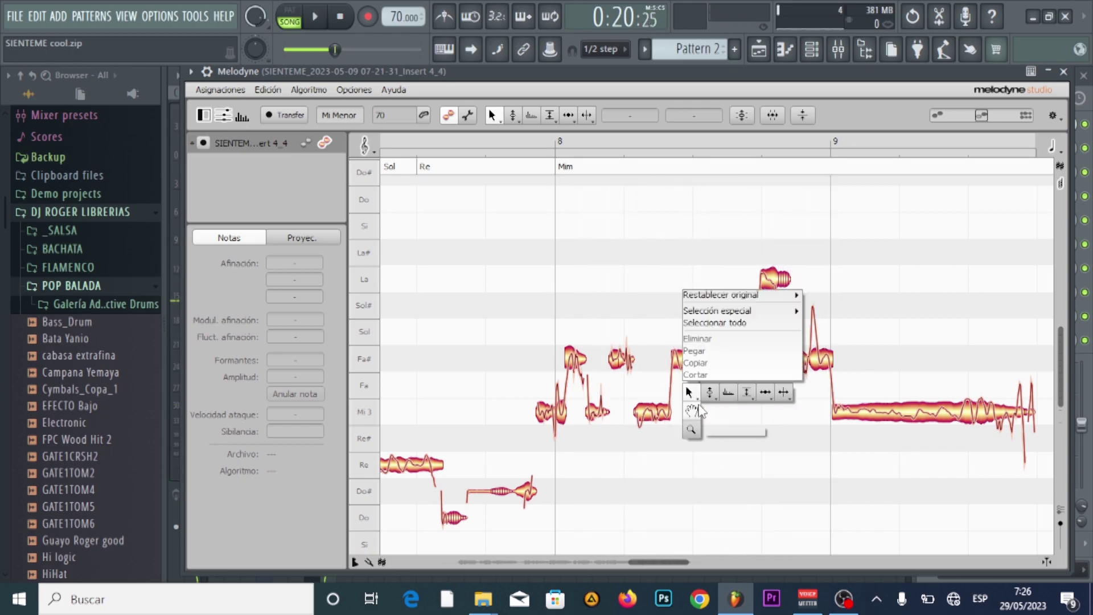
click(691, 415)
drag(709, 415, 906, 406)
right_click(567, 353)
click(572, 418)
click(627, 365)
right_click(524, 380)
click(566, 407)
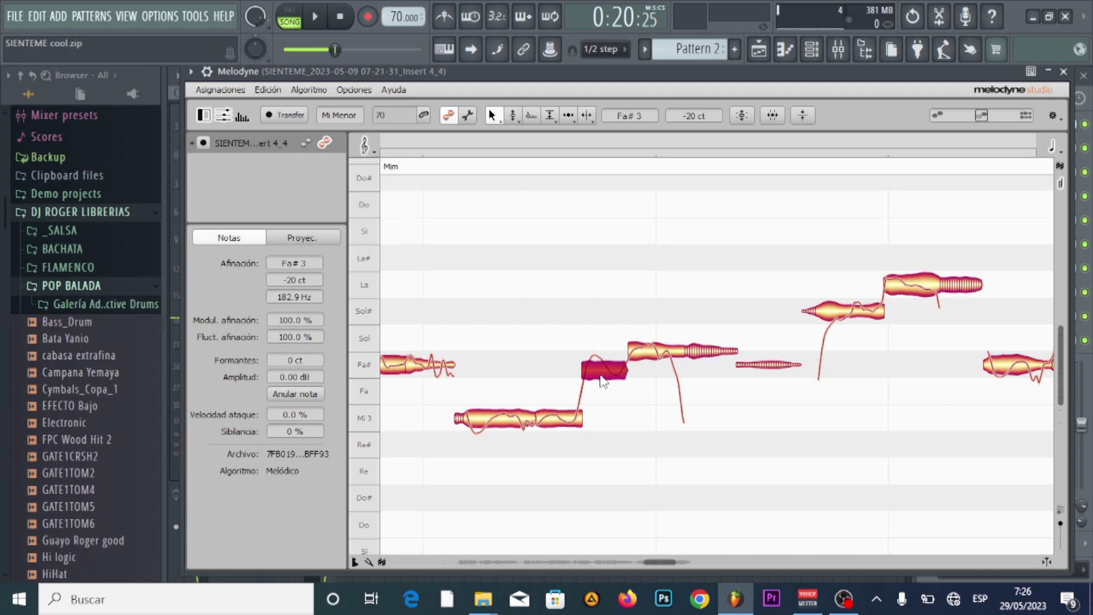
Snap the three parts of the split note in bar 8 to Fa# 3 and start playback.
mouse_move(664, 366)
mouse_down()
mouse_move(664, 354)
mouse_move(668, 369)
mouse_up()
right_click(696, 420)
click(664, 415)
click(669, 433)
key(space)
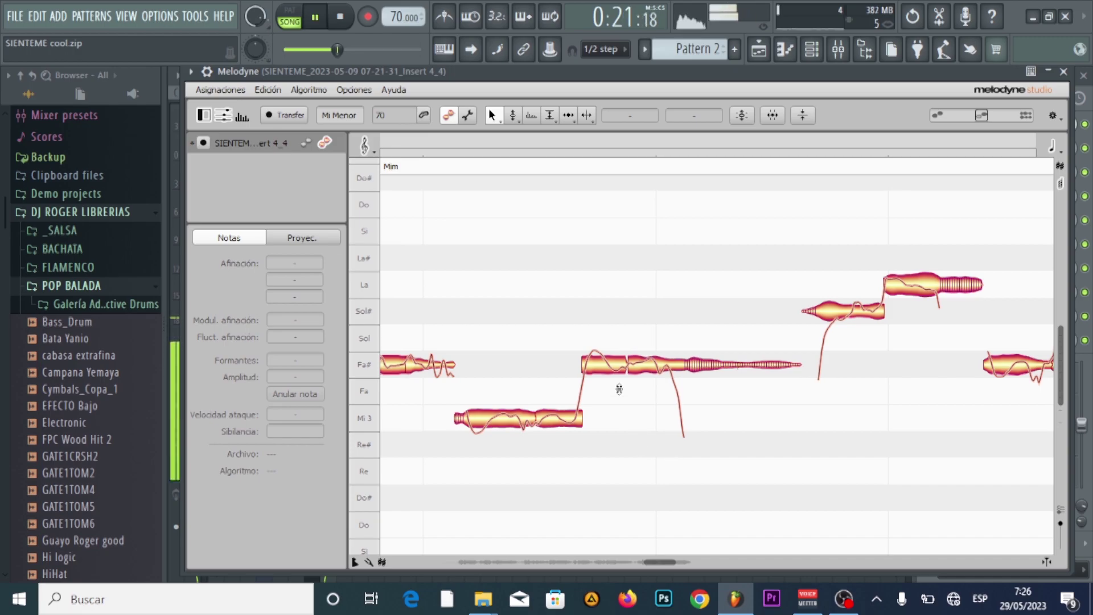
Set the first Fa# 3 part's pitch modulation to 62 % and listen to the song with the main tool active.
right_click(603, 370)
click(604, 370)
drag(603, 370, 596, 397)
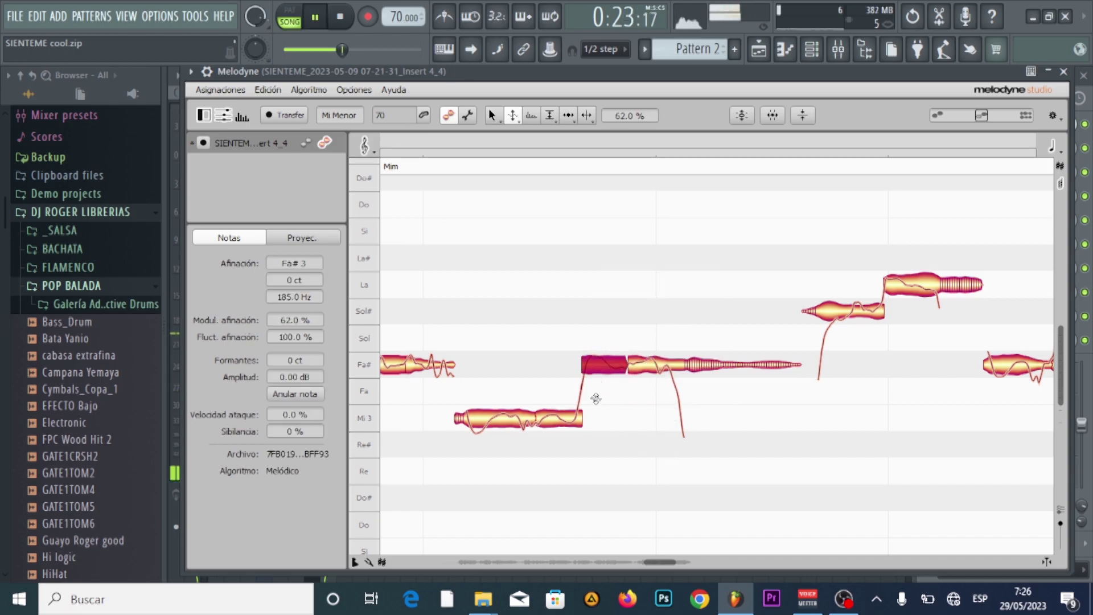
right_click(626, 423)
click(630, 421)
click(647, 456)
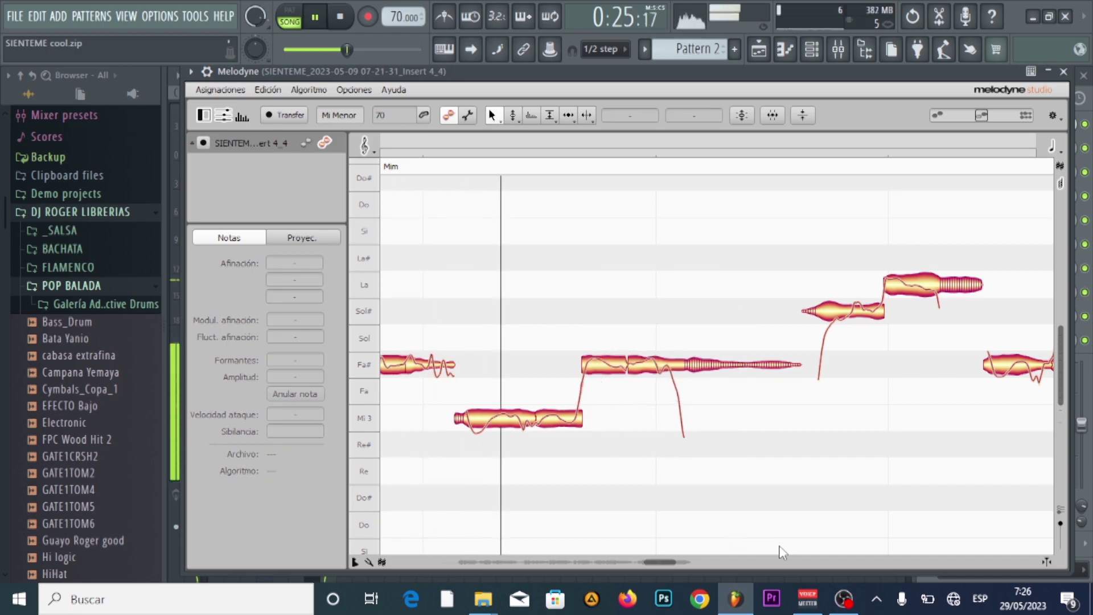
key(space)
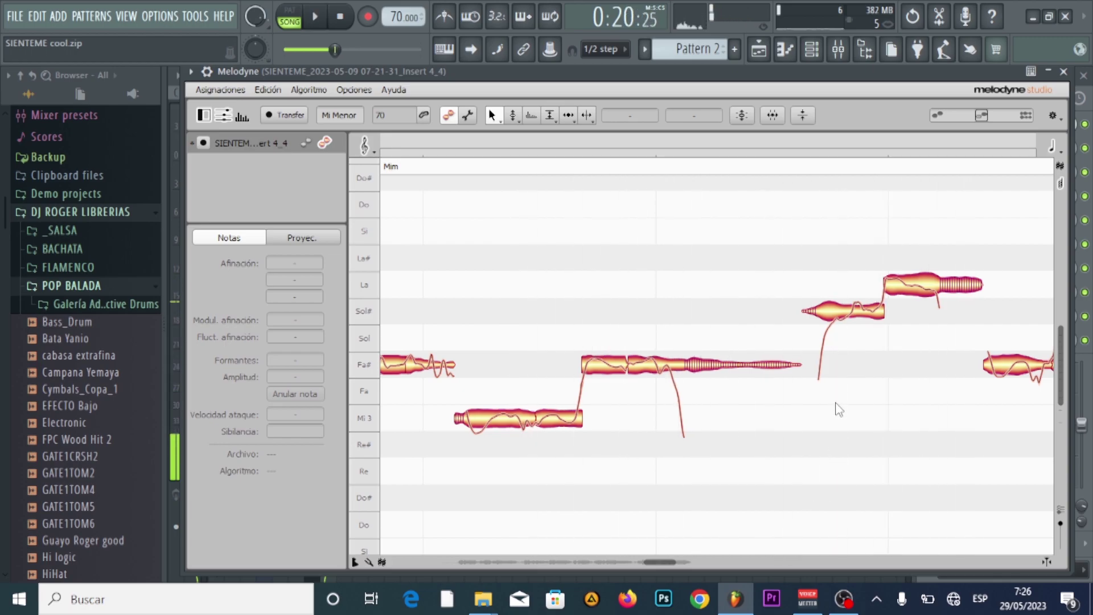
Raise the Sol# note late in bar 8 to La 3 and reduce the pitch modulation of both La 3 notes, the first to 59 %.
drag(847, 322, 848, 295)
key(space)
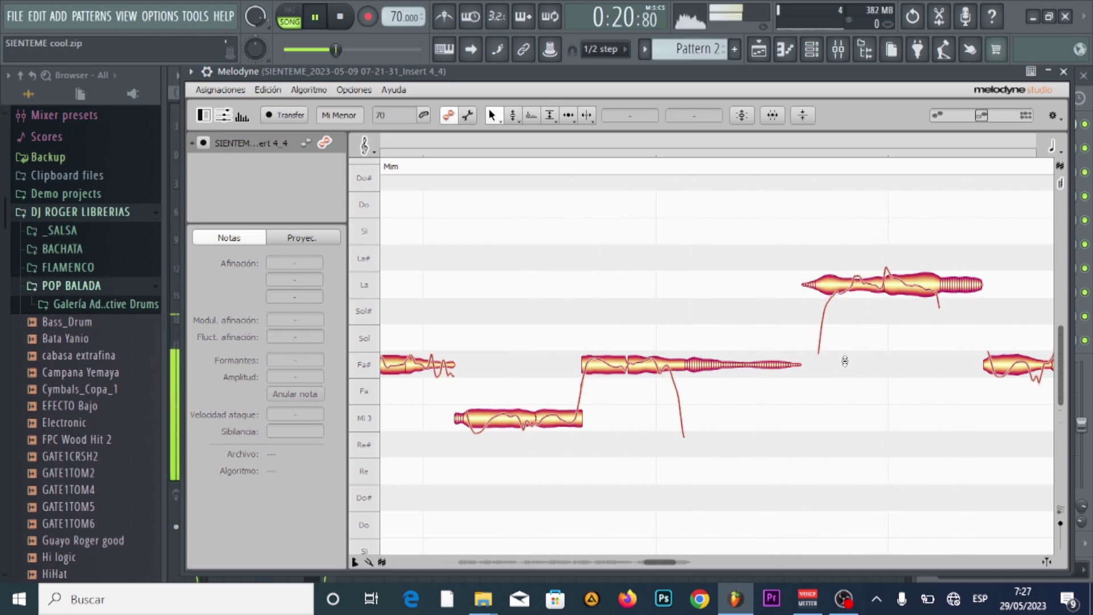
right_click(921, 292)
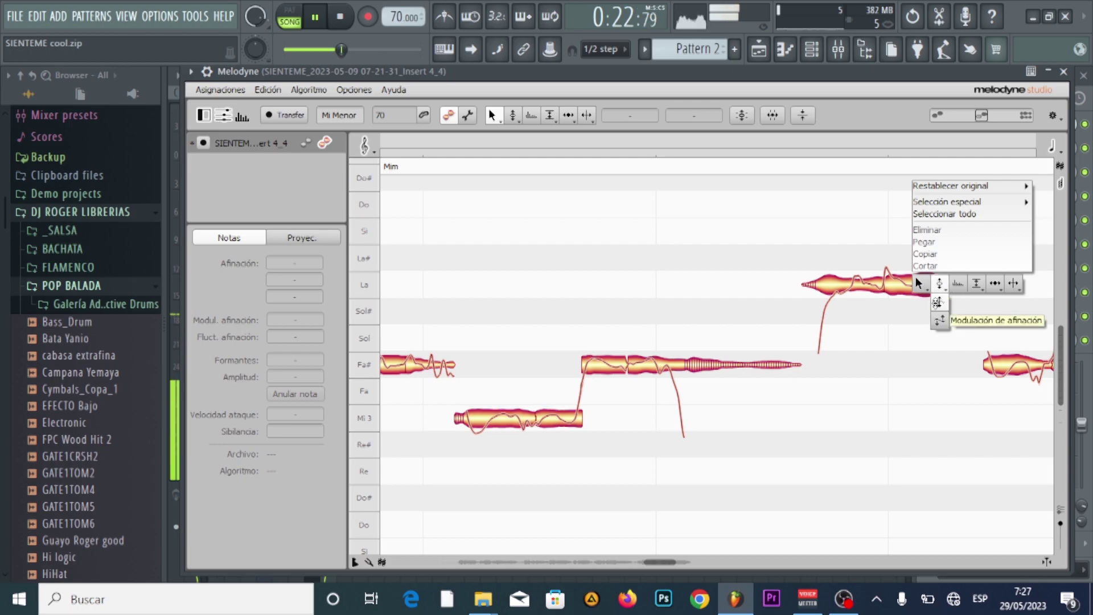
click(940, 283)
drag(906, 284, 906, 339)
drag(860, 288, 893, 366)
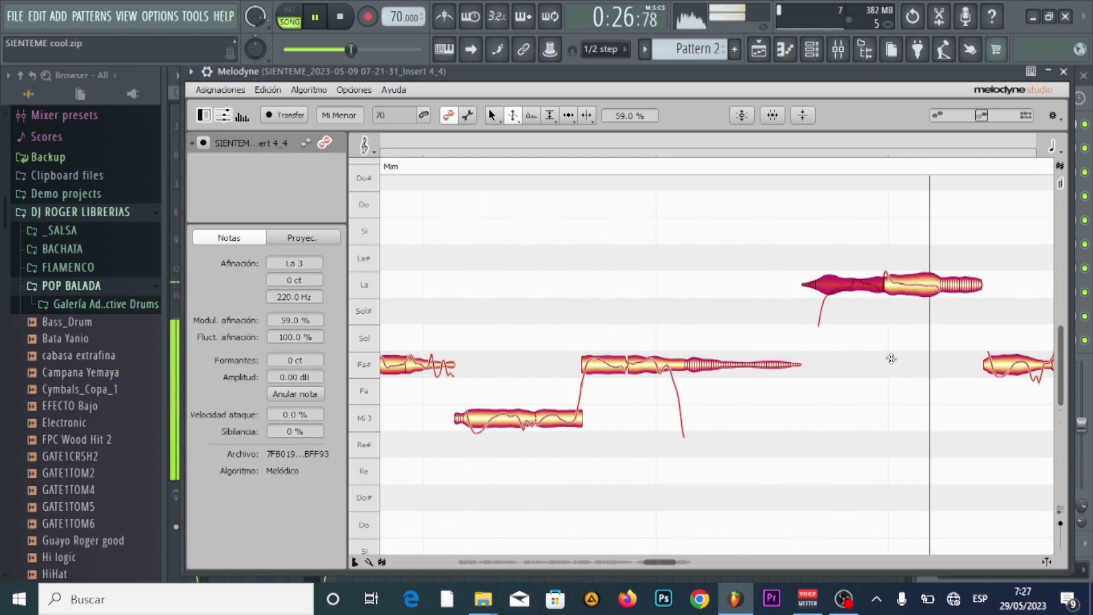
right_click(866, 360)
click(871, 366)
Reduce the pitch modulation of the long Mi 3 note in bar 9 to 40 %.
right_click(870, 423)
click(900, 456)
right_click(863, 426)
click(861, 433)
drag(862, 433, 636, 419)
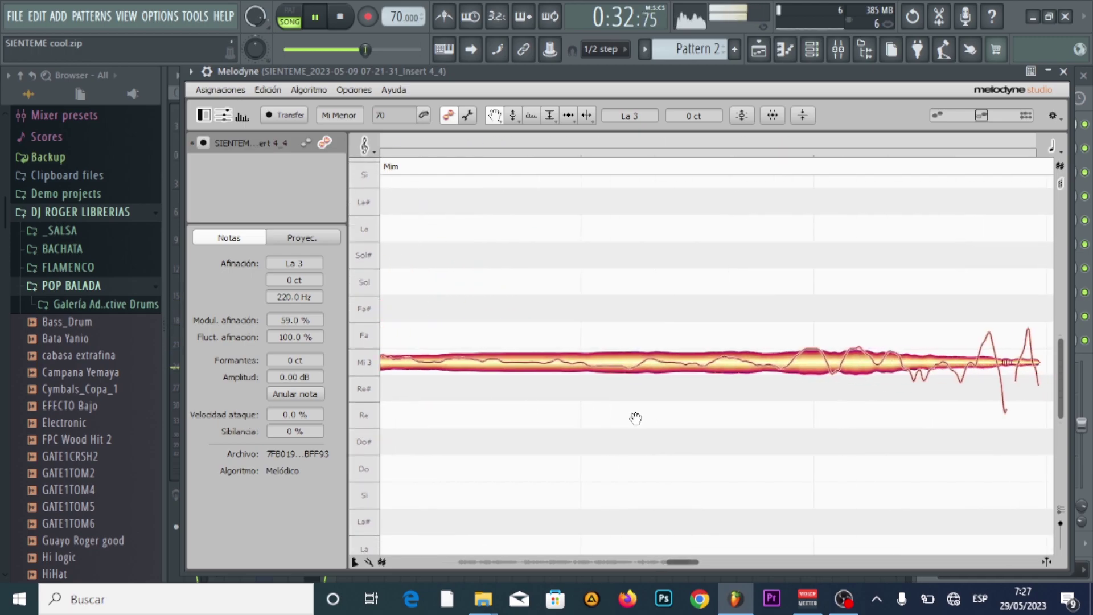
key(space)
right_click(639, 418)
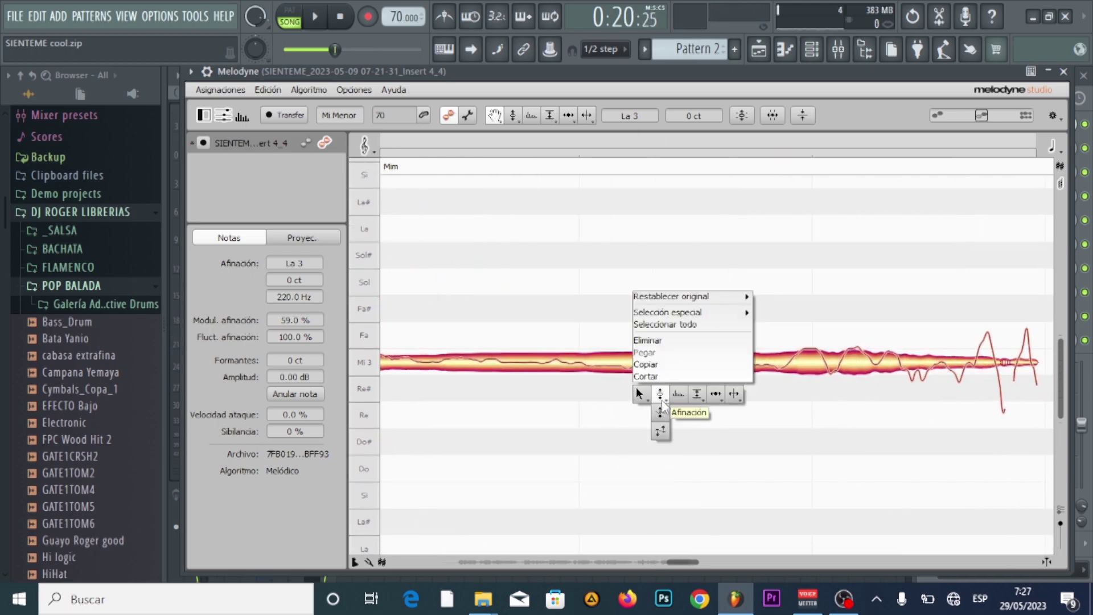
click(660, 394)
right_click(714, 408)
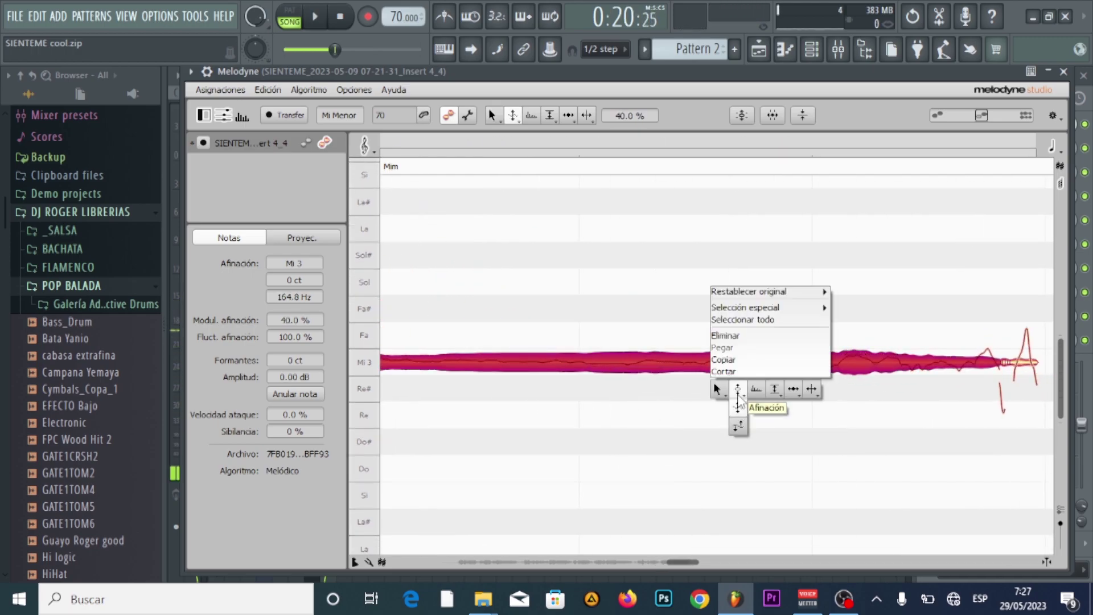
click(714, 408)
right_click(715, 409)
click(715, 409)
Review the whole Insert 4_4 take from its first bar to bar 9, with the main tool active again.
right_click(715, 409)
click(717, 448)
click(523, 443)
drag(523, 443, 563, 484)
right_click(607, 574)
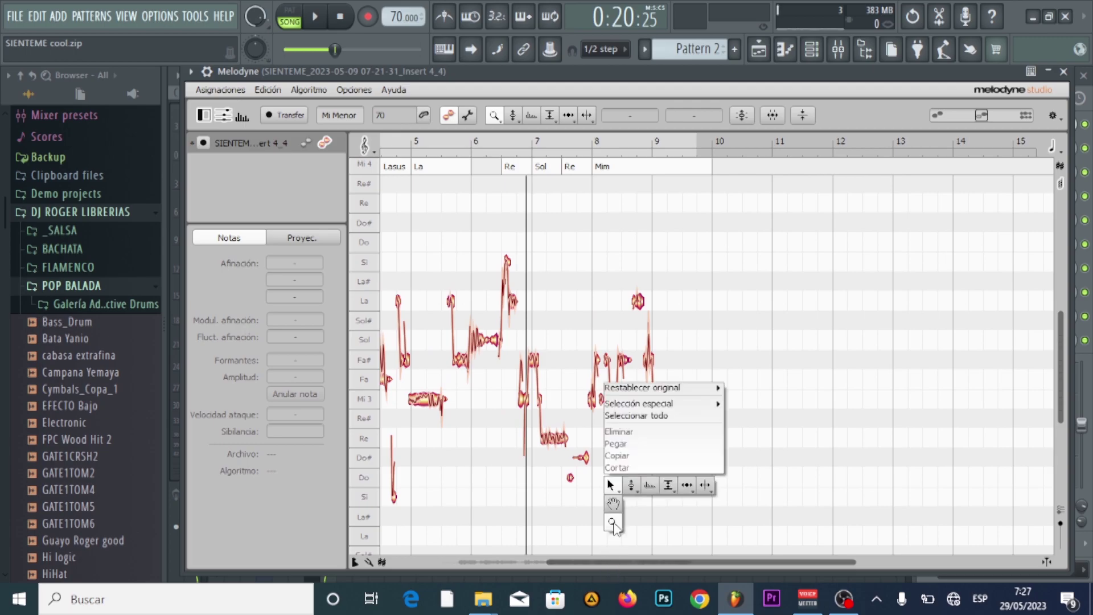
click(609, 511)
drag(605, 564, 465, 563)
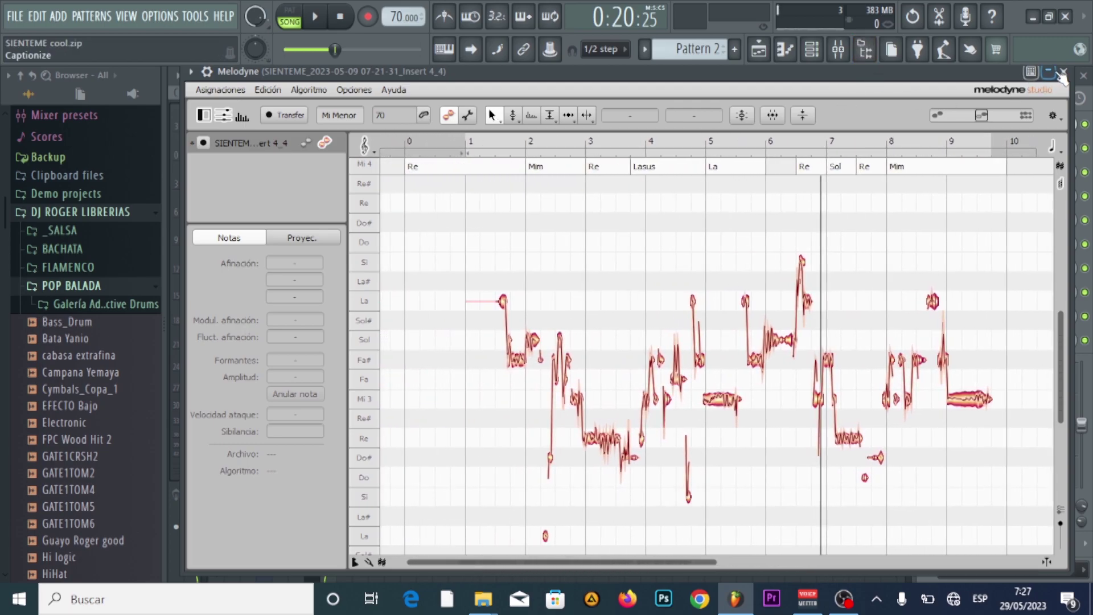
Close Melodyne and show the playlist from its start, with the song position just before the Insert 4_4 clip.
click(1063, 71)
click(759, 50)
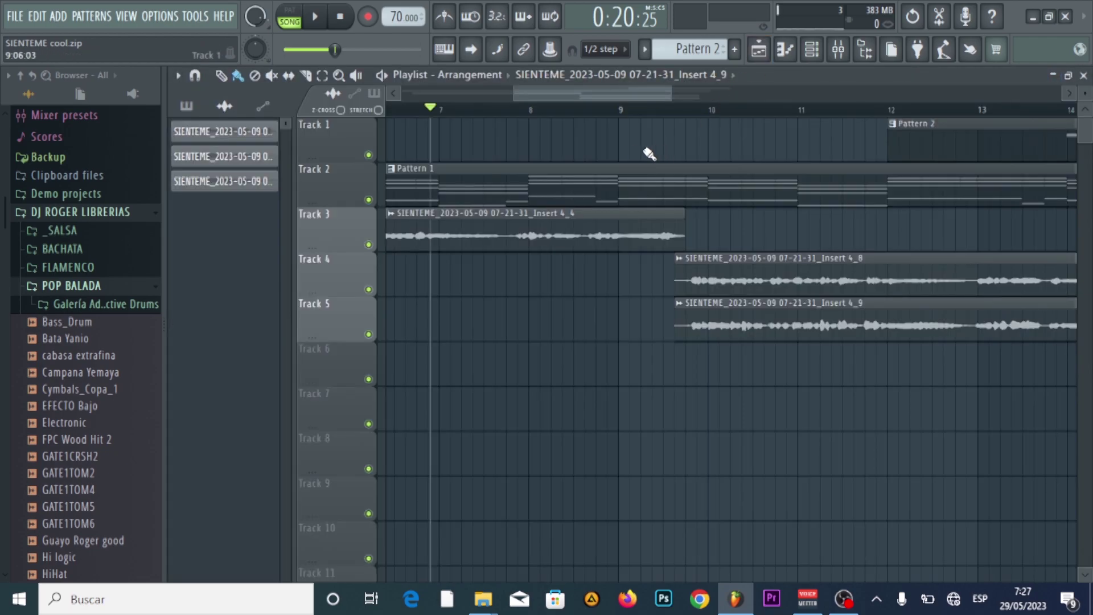
drag(591, 97, 509, 105)
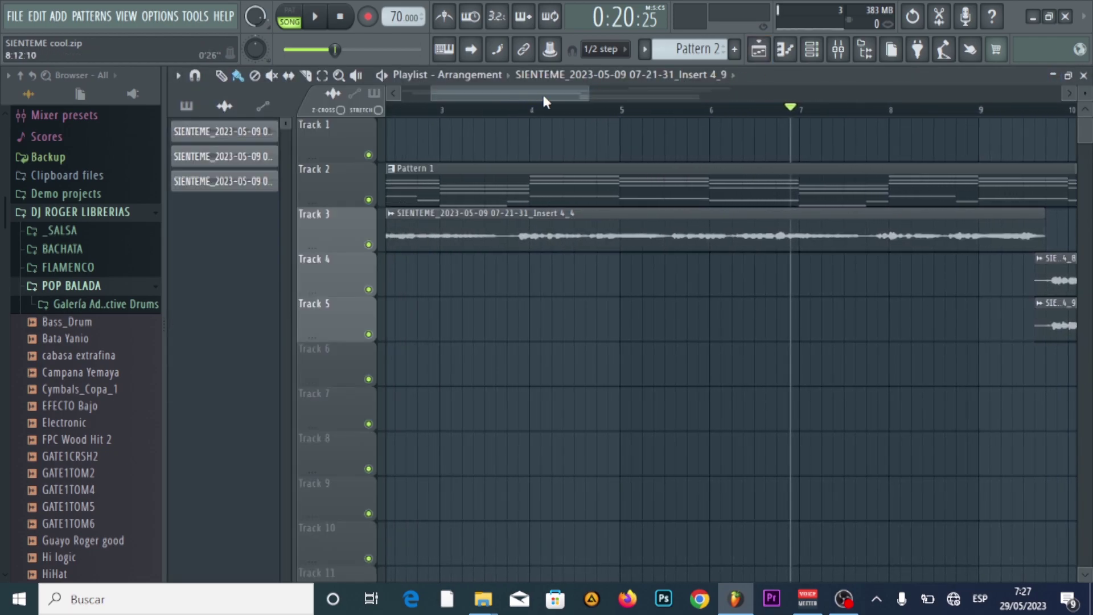
drag(588, 96, 406, 165)
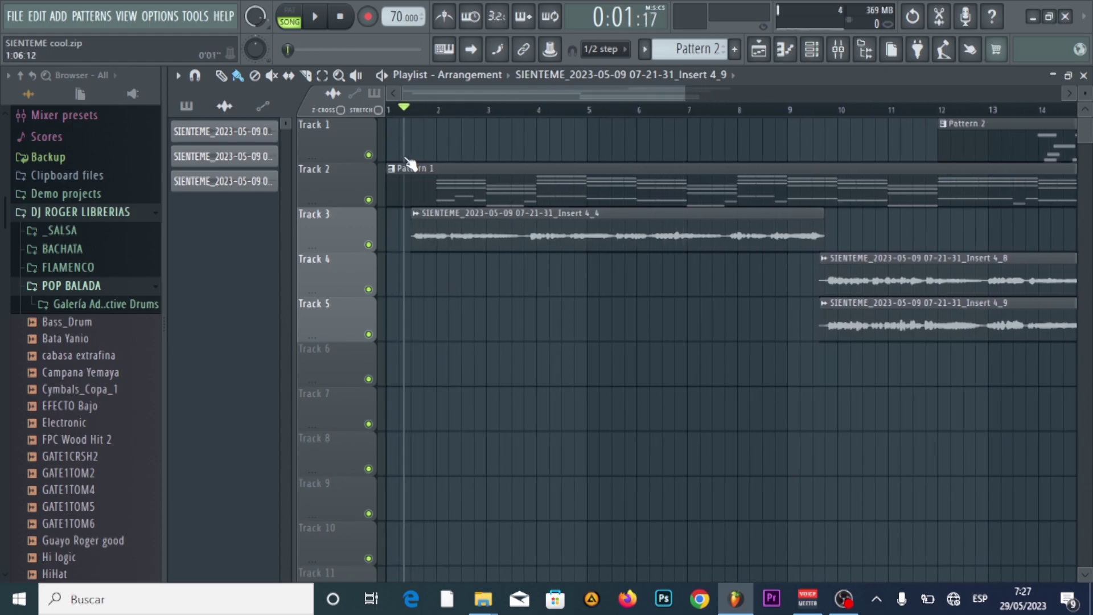
Look at the Insert 4_4 notes in Melodyne through the mixer, and close both windows again.
click(843, 60)
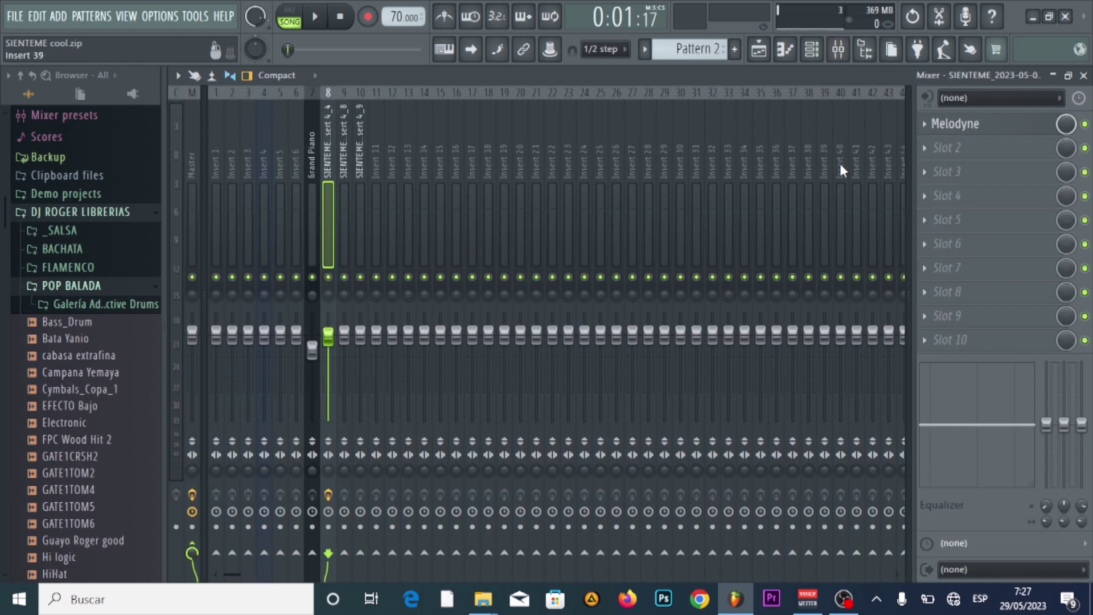
click(948, 124)
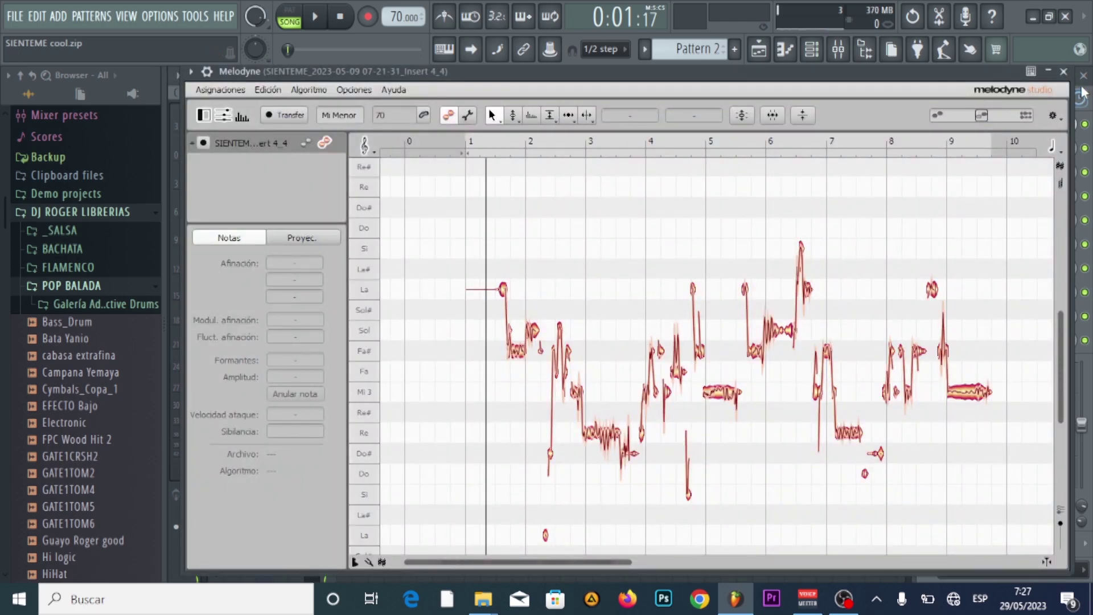
click(1063, 71)
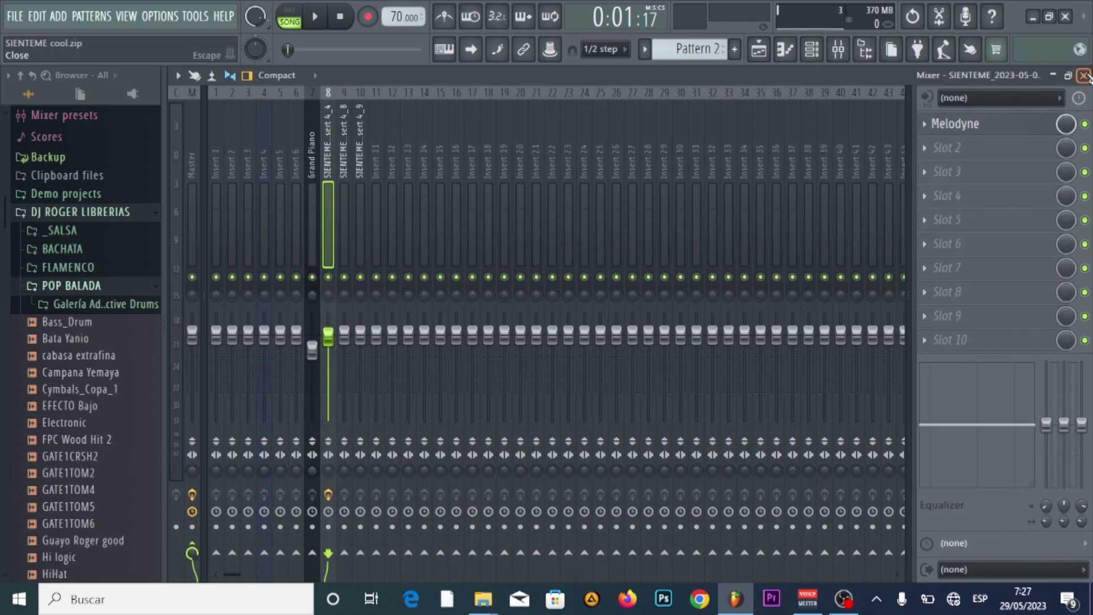
click(1084, 75)
Play back the song with Track 3 muted and the whole arrangement in view, and undo the mute.
click(370, 245)
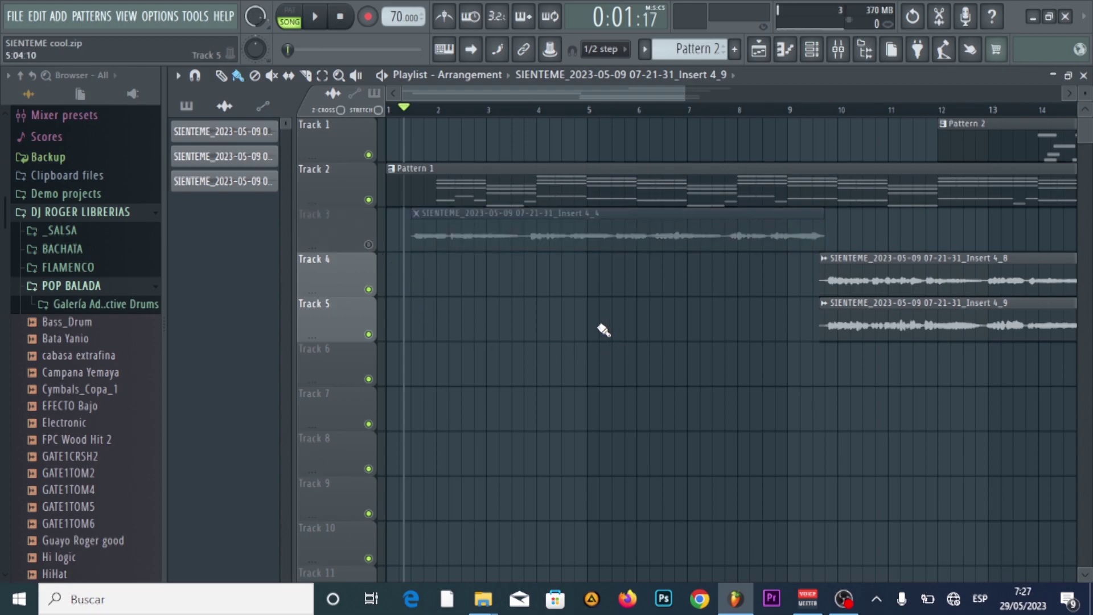
click(316, 17)
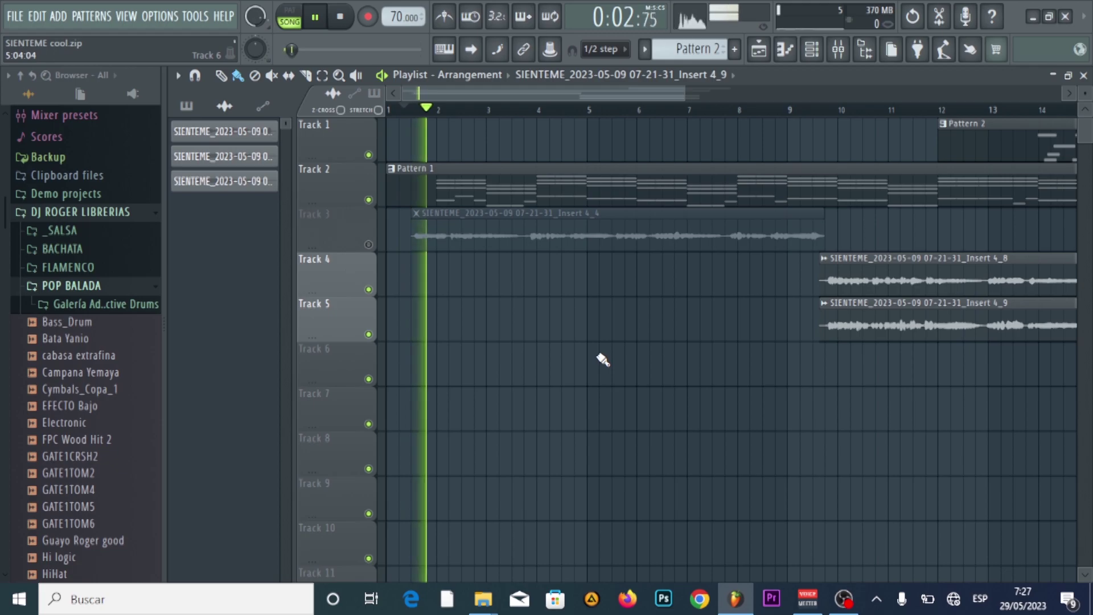
drag(685, 93, 816, 65)
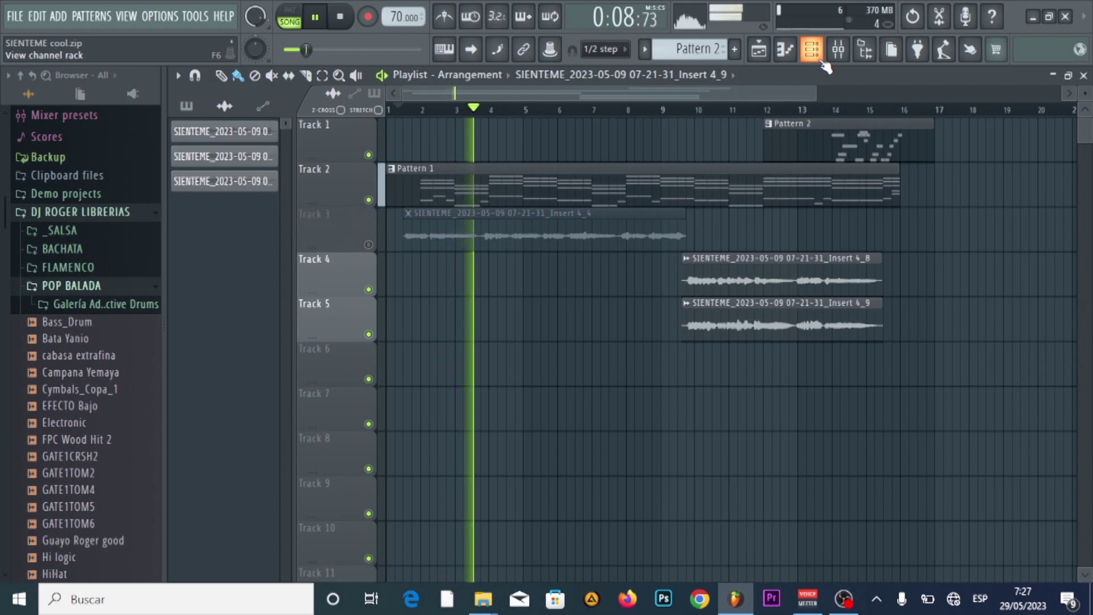
key(space)
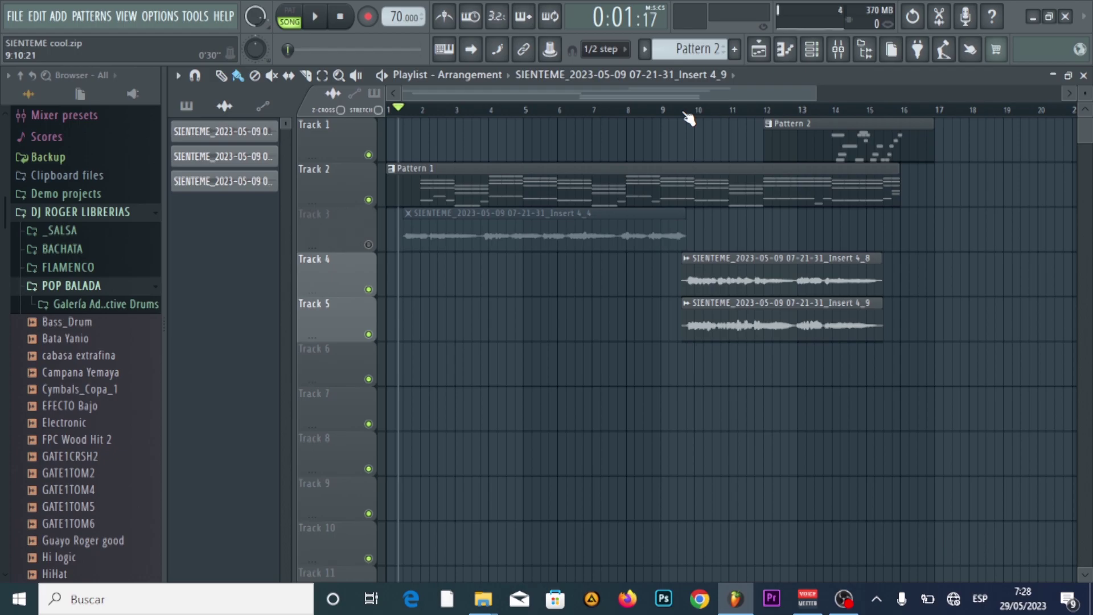
key(ctrl+z)
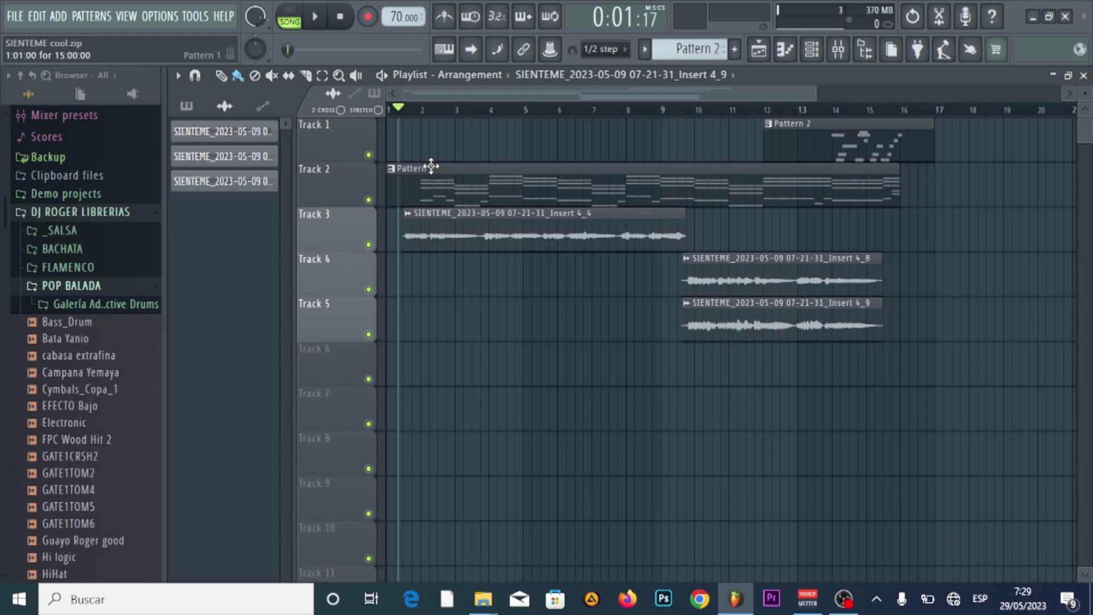
Close the playlist, open the mixer and reposition the Melodyne window of the Insert 4_9 track.
click(1086, 75)
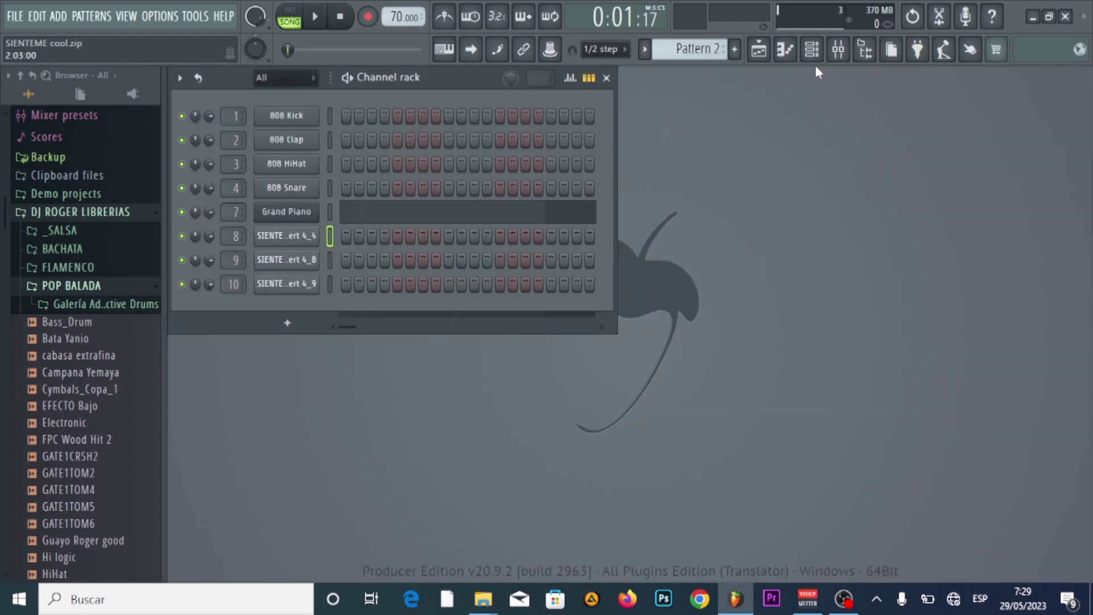
click(839, 49)
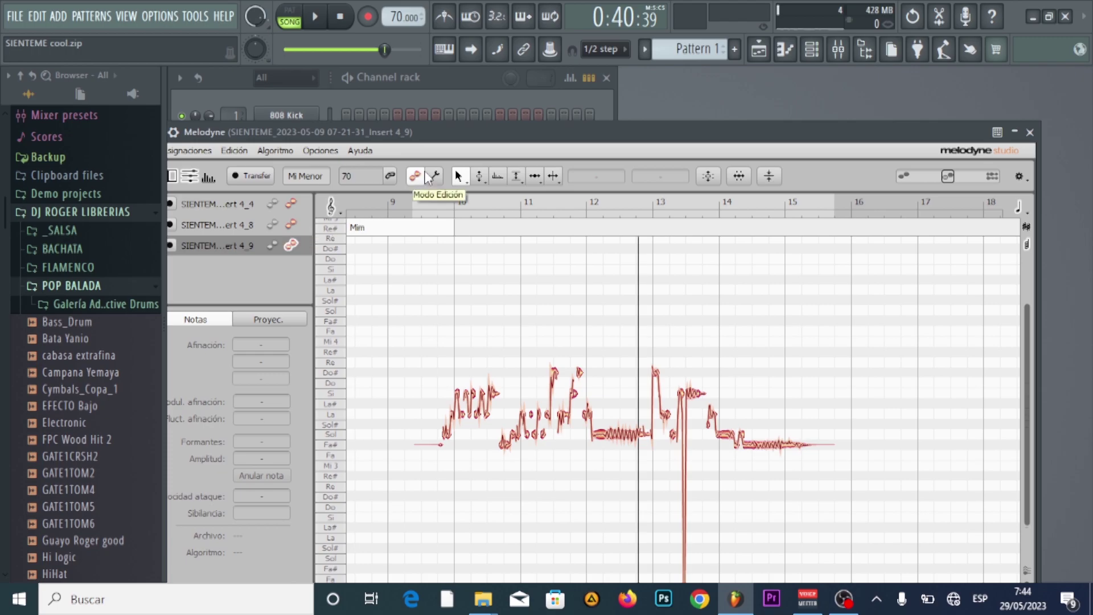
drag(452, 141, 485, 115)
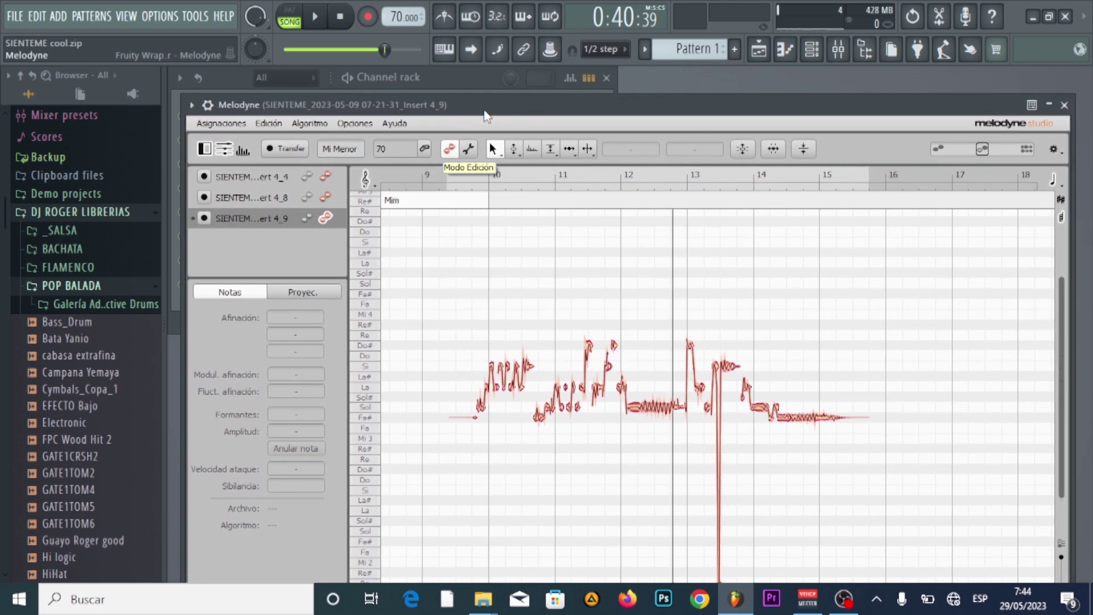
Compare the notes of the Insert 4_8 and Insert 4_9 tracks by showing each in turn in Melodyne.
click(325, 200)
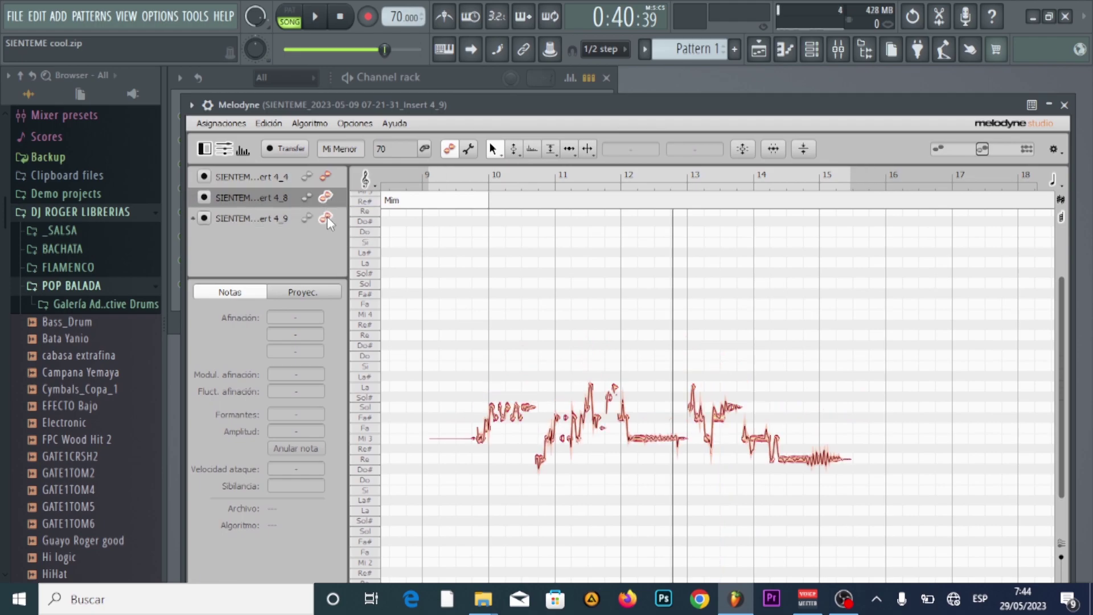
click(327, 219)
click(326, 199)
click(328, 218)
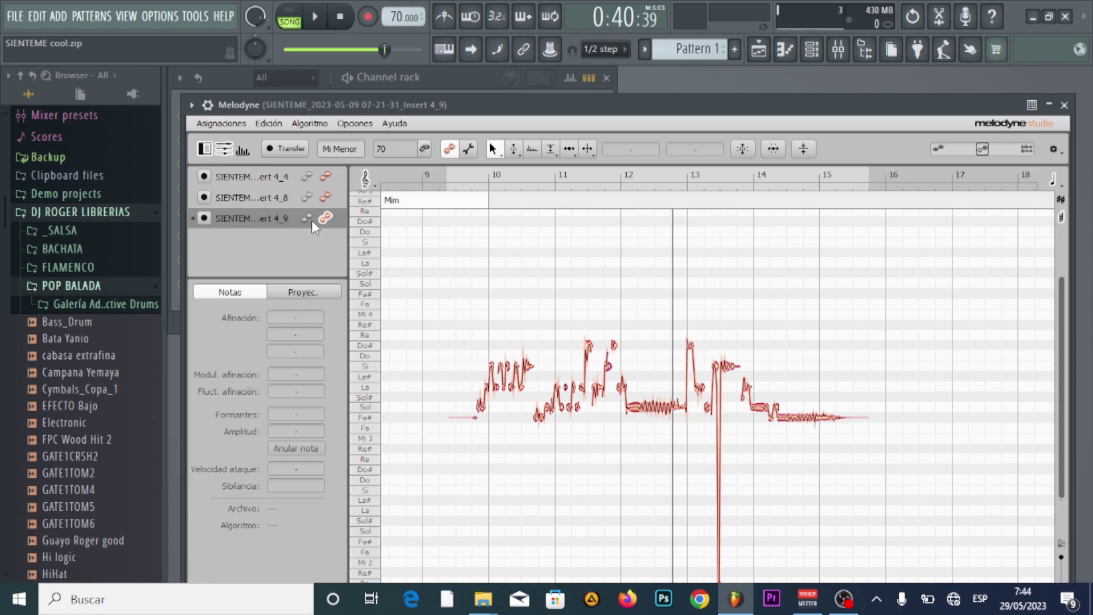
click(321, 197)
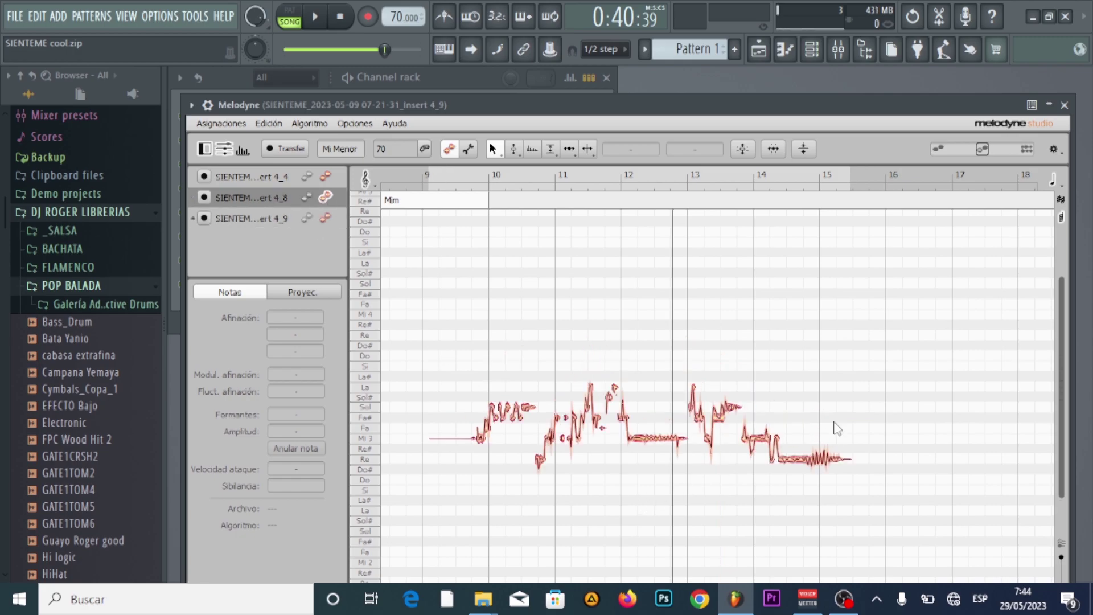
Show the Insert 4_4 track in Melodyne and examine its whole take.
click(323, 178)
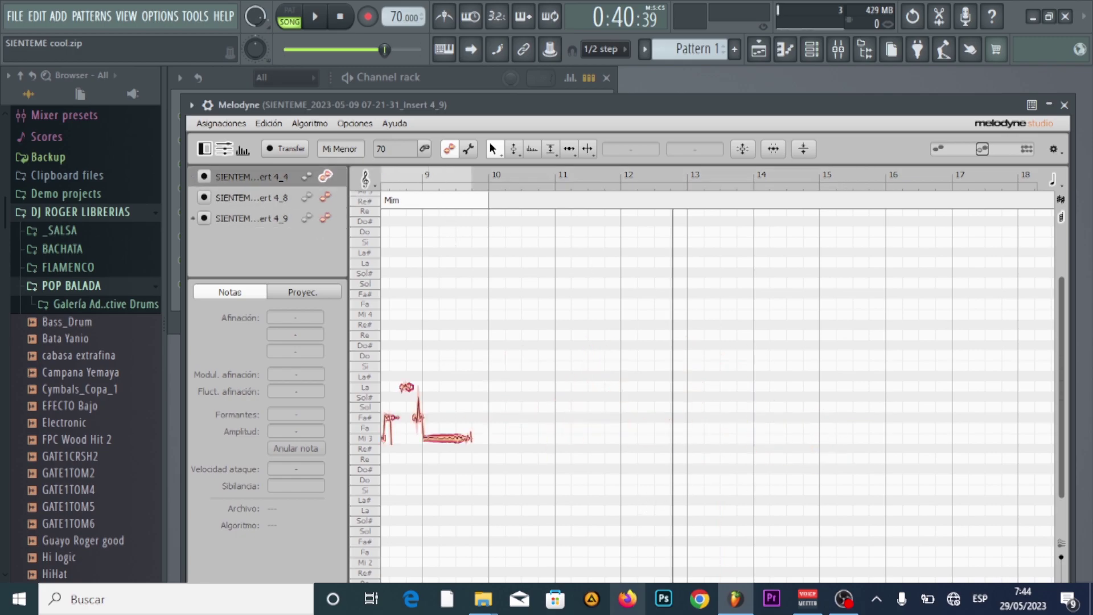
right_click(589, 447)
click(581, 450)
drag(559, 479, 429, 443)
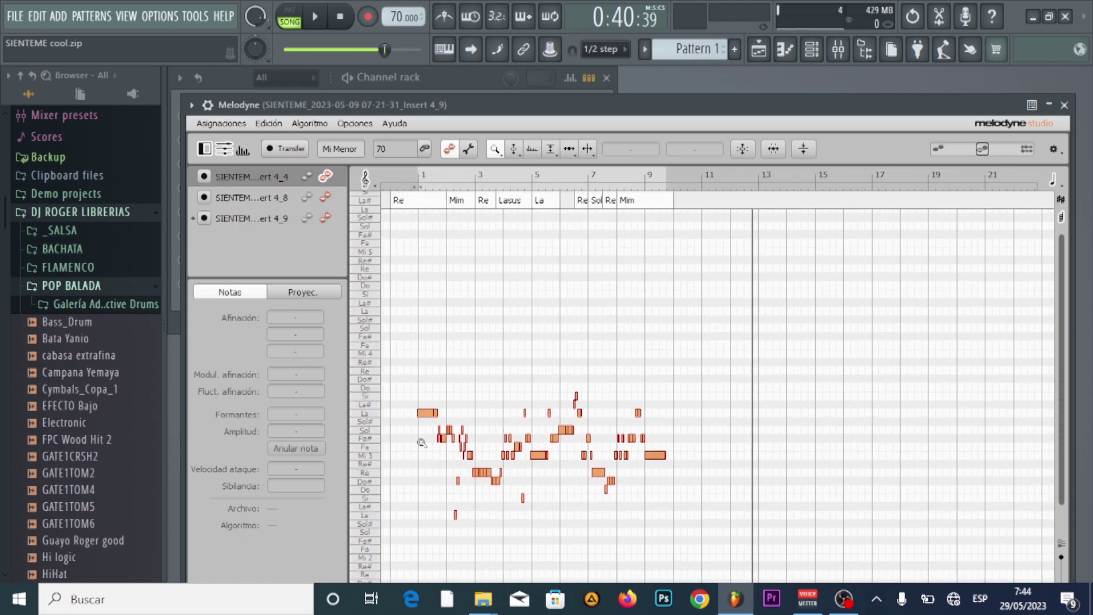